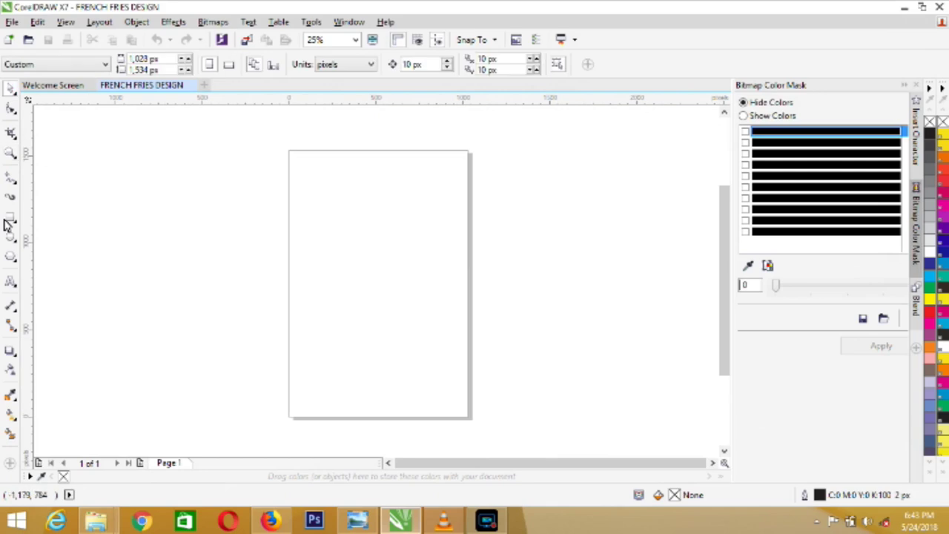
- Create a page-sized rectangle and place a vertical guideline through the page centre at X 514 px
double_click(10, 218)
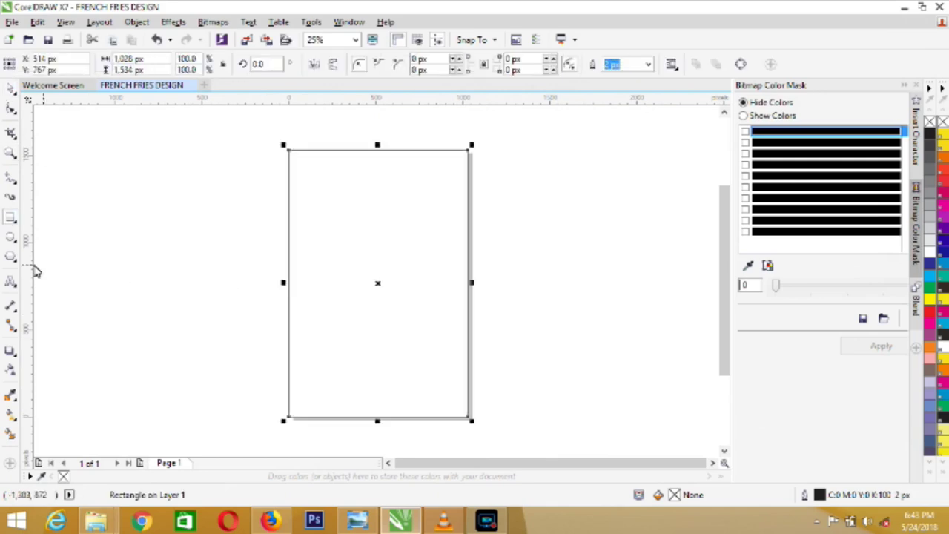
drag(27, 265, 378, 289)
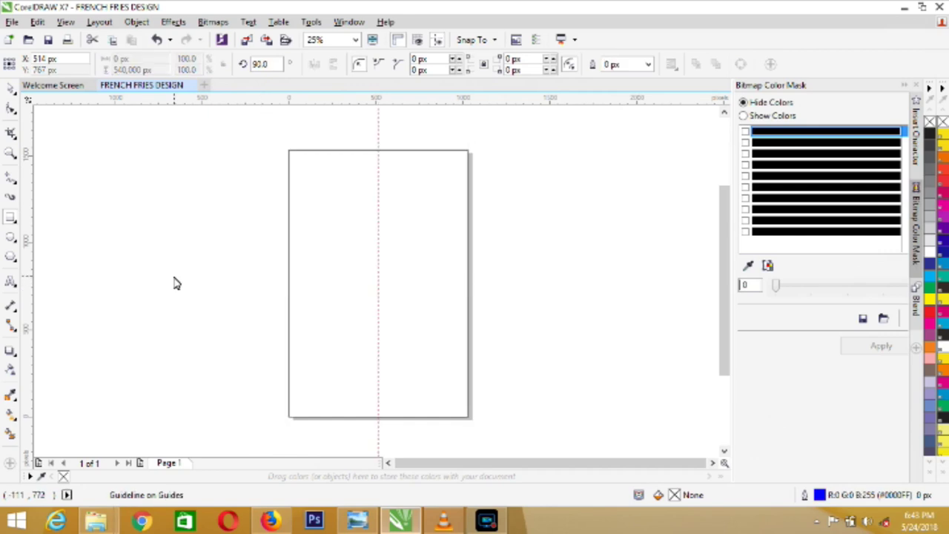
- Draw a wavy Pen curve across the page from its left edge through the centre guideline to its right edge, just above mid-height
click(14, 182)
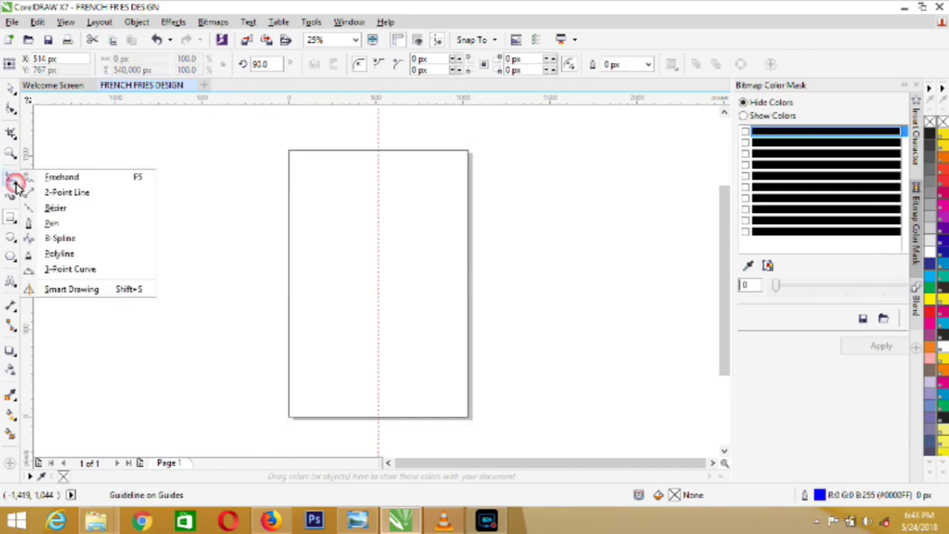
click(52, 224)
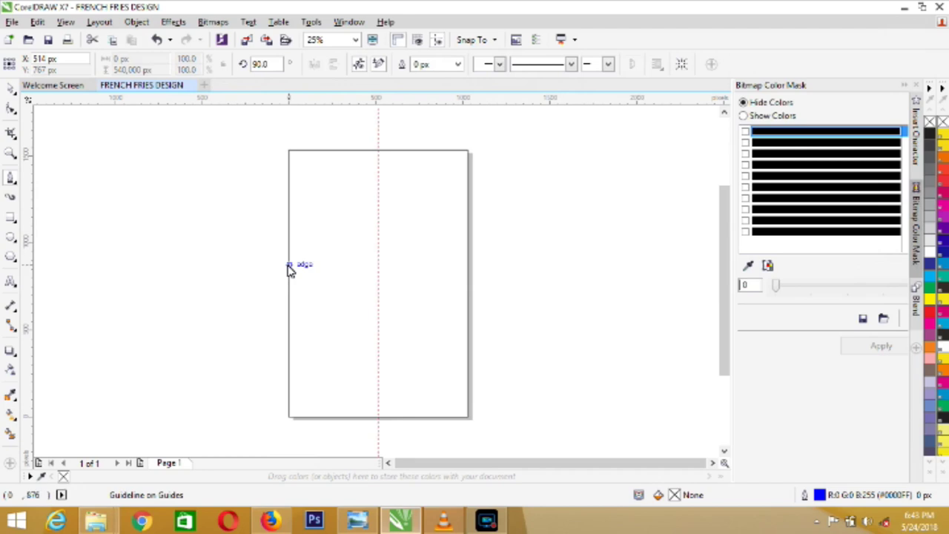
click(290, 265)
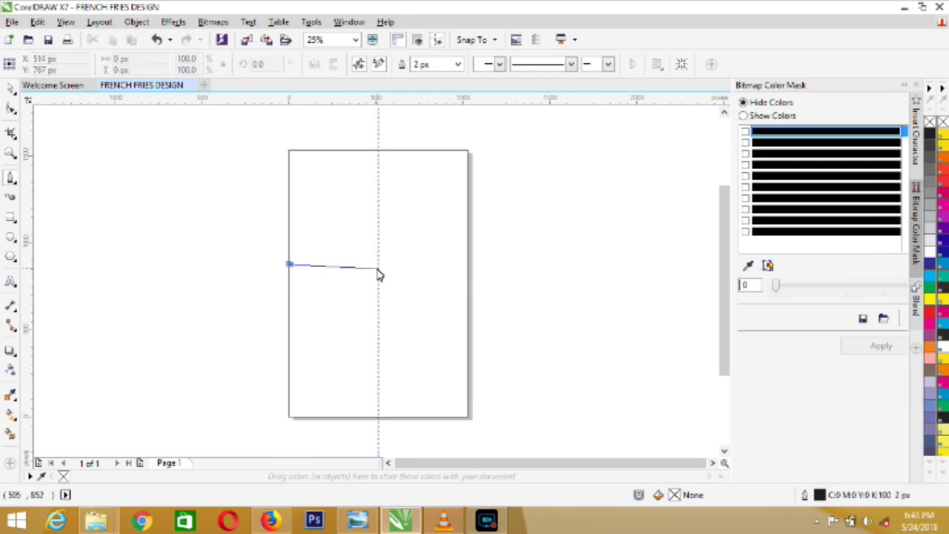
drag(378, 270, 378, 288)
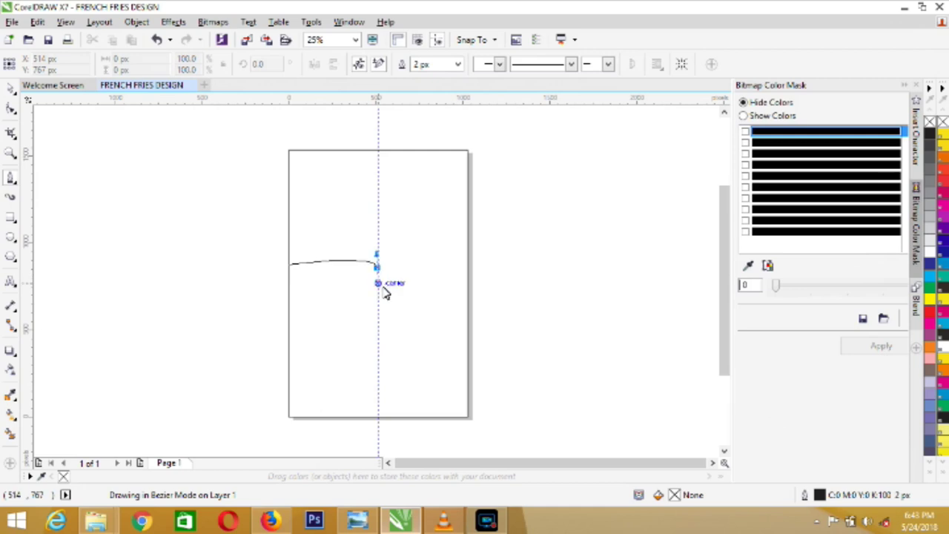
click(466, 257)
drag(465, 257, 468, 249)
key(space)
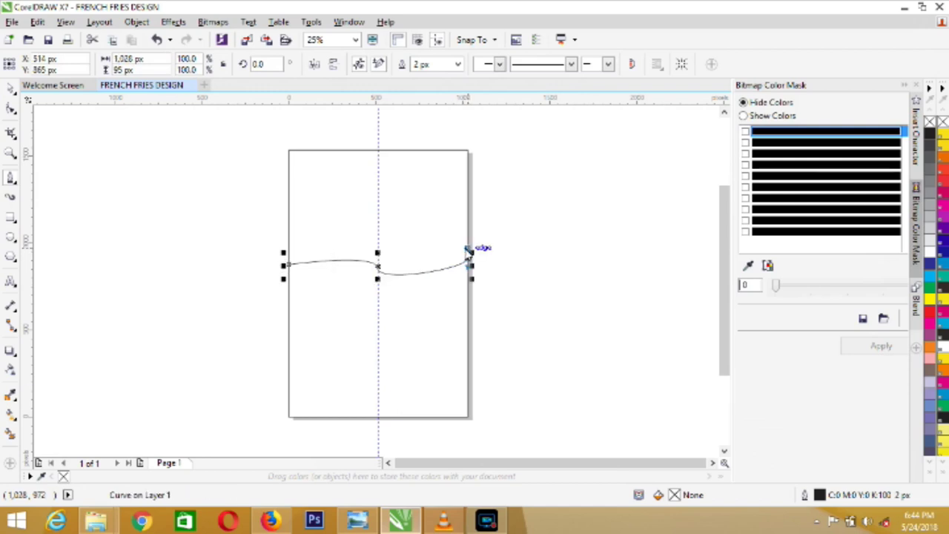
- Extend the wavy curve around the page's two upper corners and close it into a shape covering the upper half
click(467, 256)
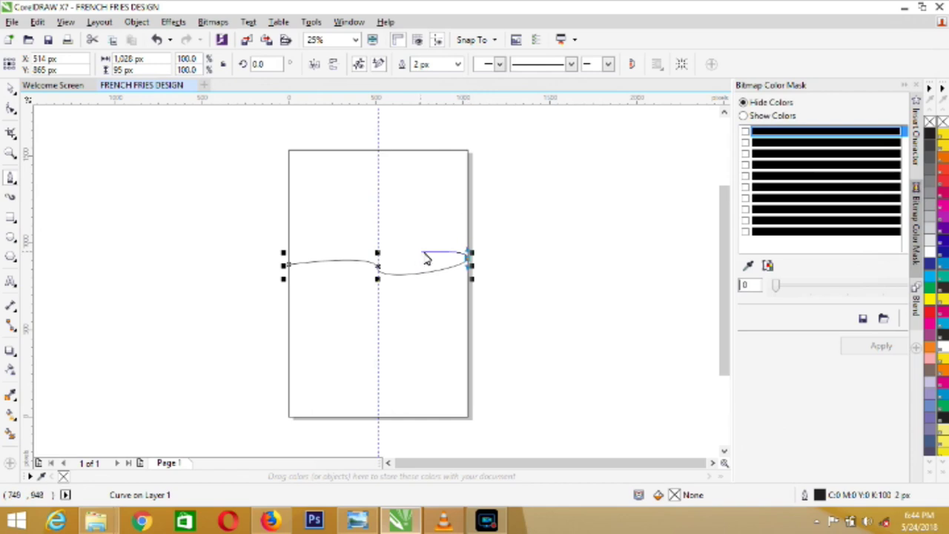
click(468, 151)
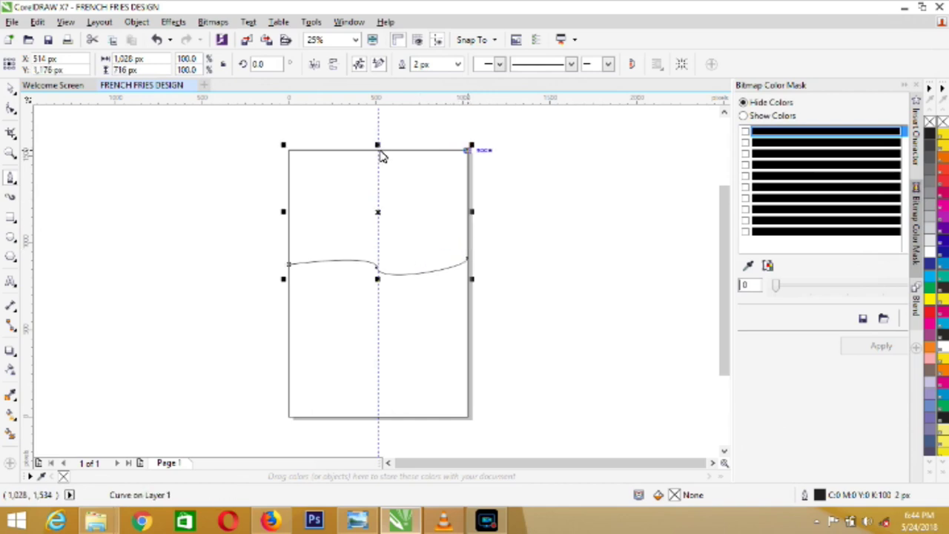
click(289, 151)
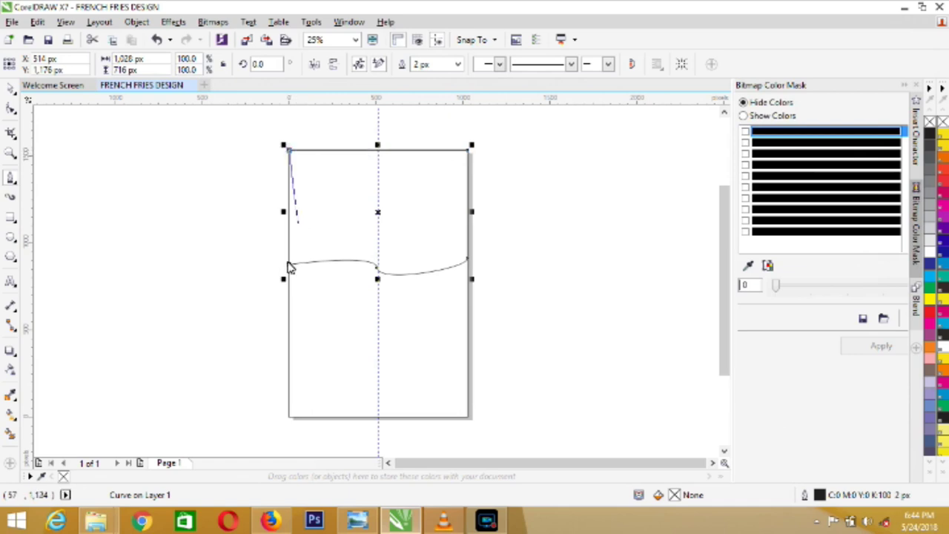
click(290, 267)
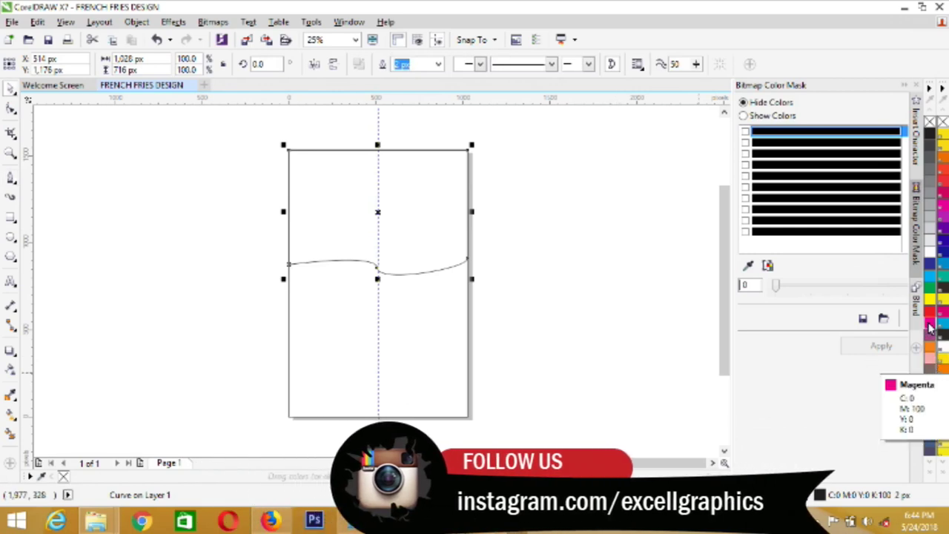
- Fill the upper wavy shape with pink (C0 M40 Y20 K0) and the page rectangle with Magenta
click(931, 359)
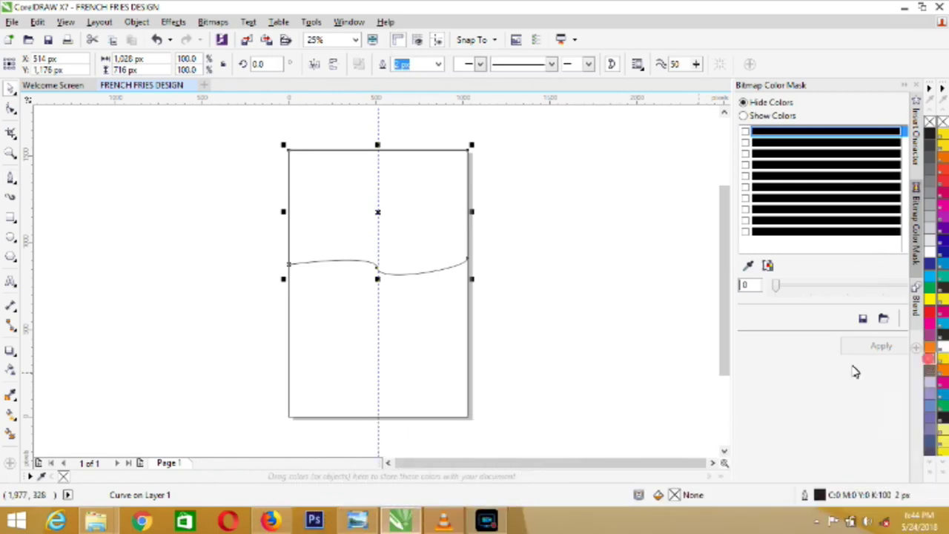
click(447, 380)
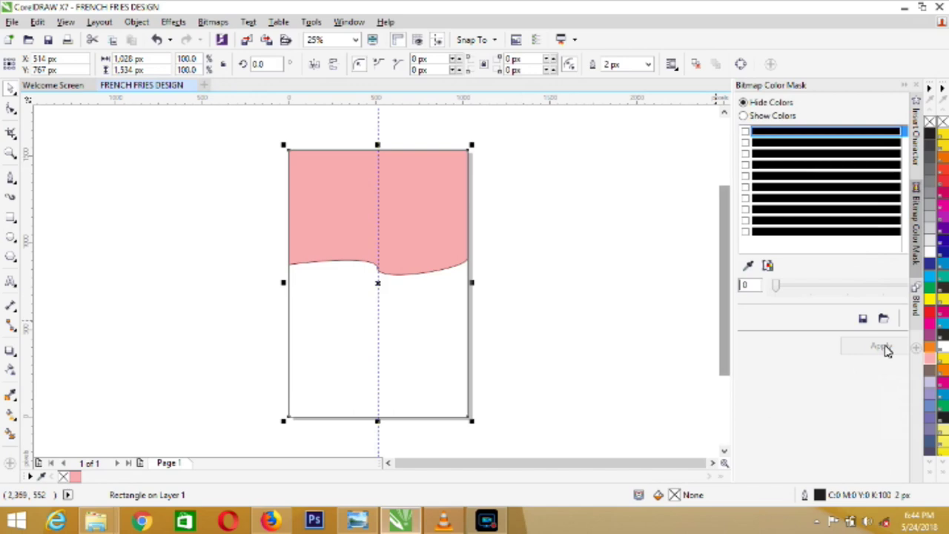
click(934, 331)
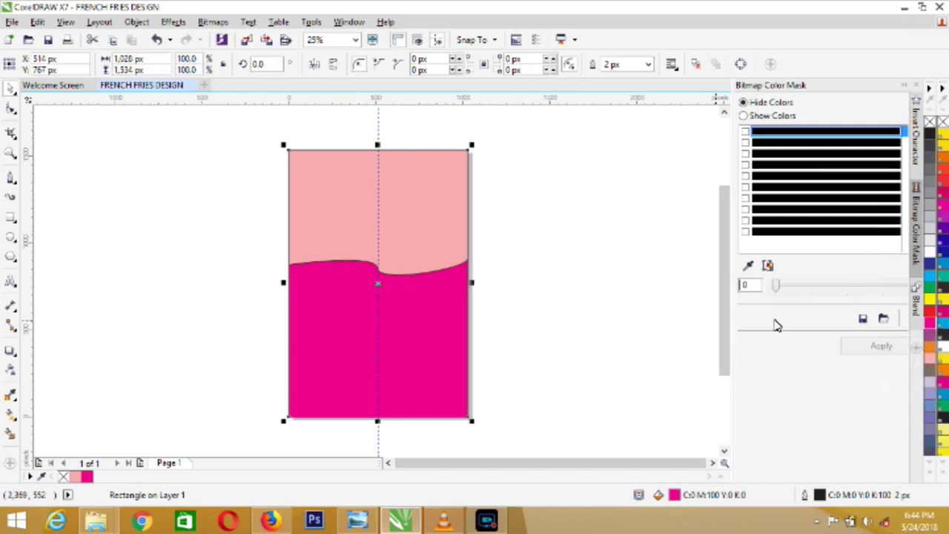
click(597, 271)
- Duplicate the pink upper shape and nudge the copy up to Y 1,216 px
click(423, 252)
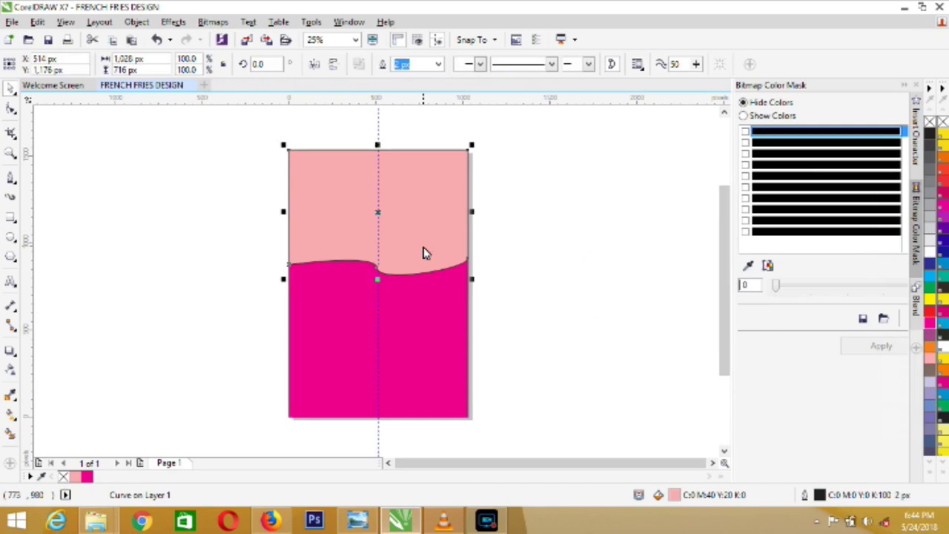
double_click(413, 243)
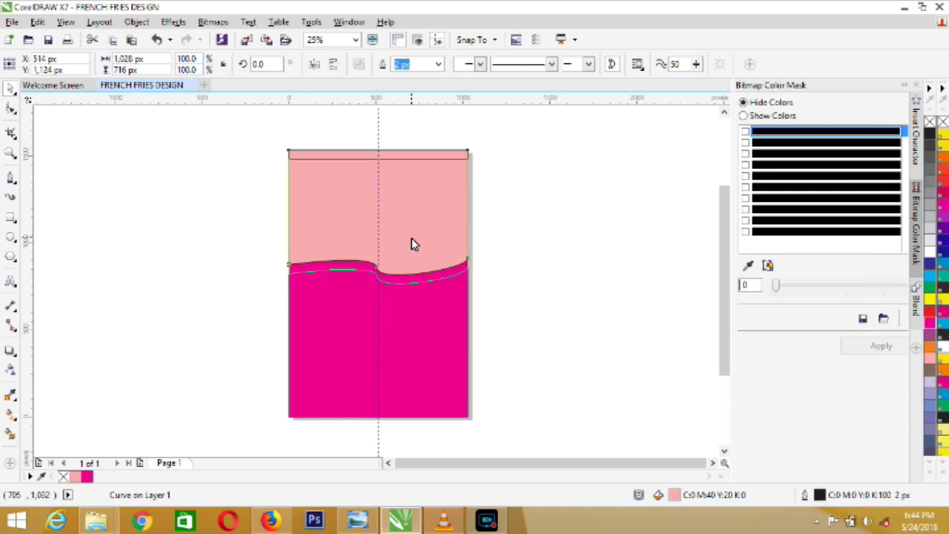
key(space)
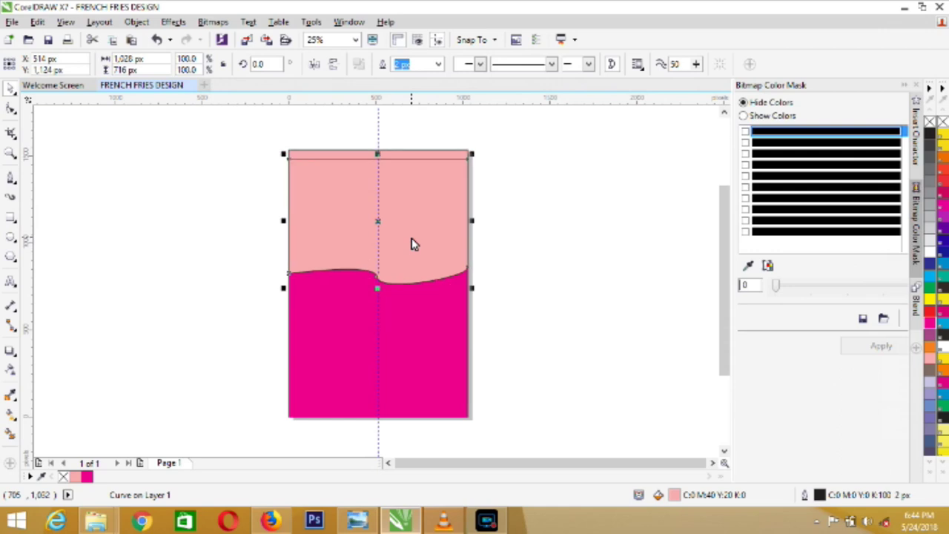
key(Up)
key(Up)
key(Up)
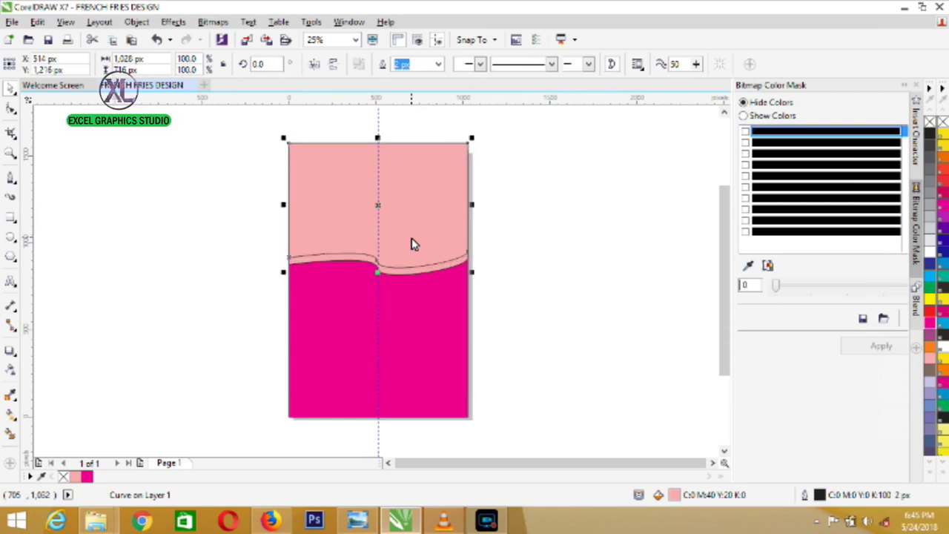
- Nudge the rear pink shape down to Y 1,116 px so its wavy edge sits below the front one
key(Down)
key(Down)
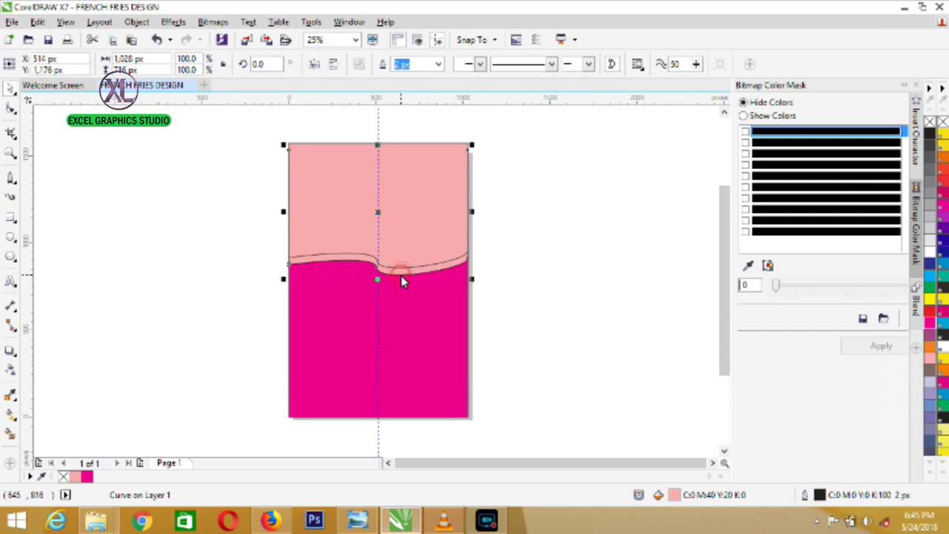
key(Down)
key(Down)
key(Down)
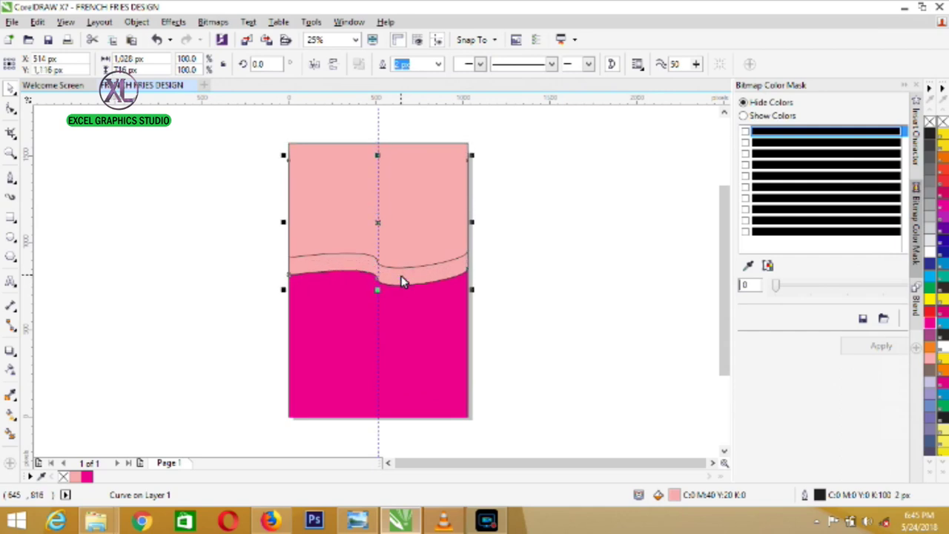
- Nudge the front pink shape to Y 1,176 px, aligned with the top of the page, and deselect it
key(Down)
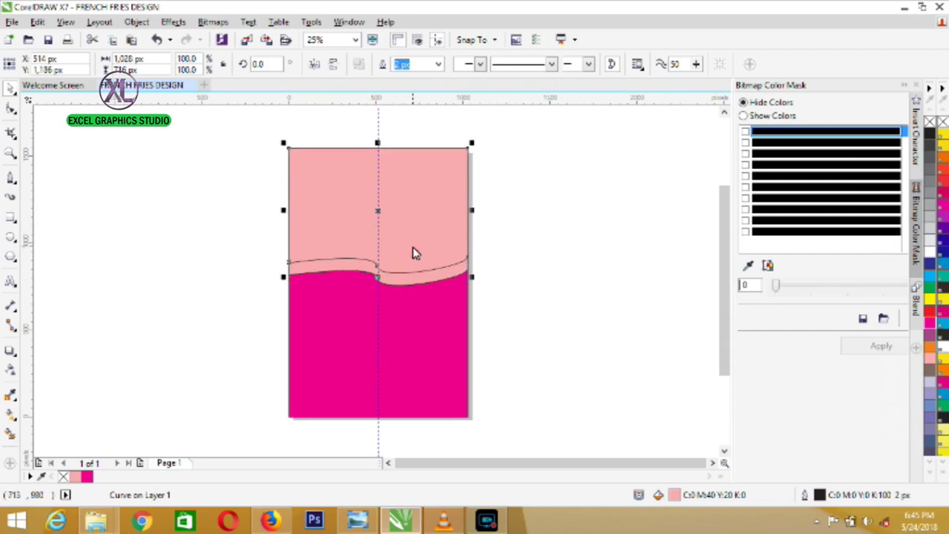
key(Up)
key(Up)
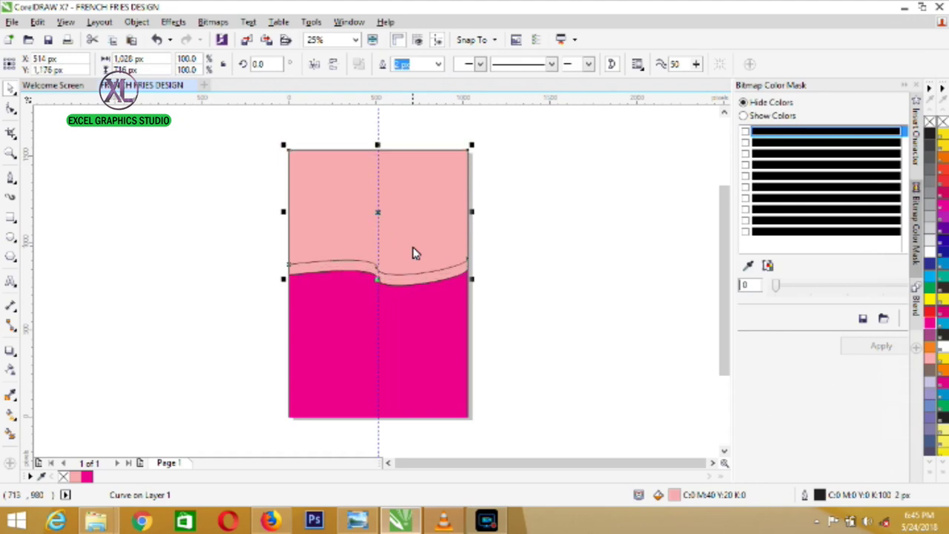
click(557, 271)
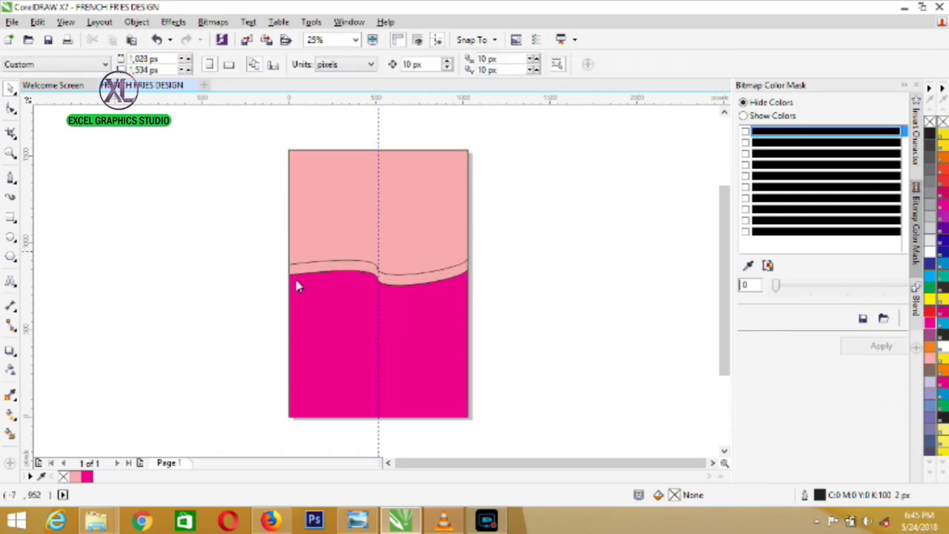
- Smart Fill the wavy band between the two pink shapes' lower edges with blue-grey
click(10, 433)
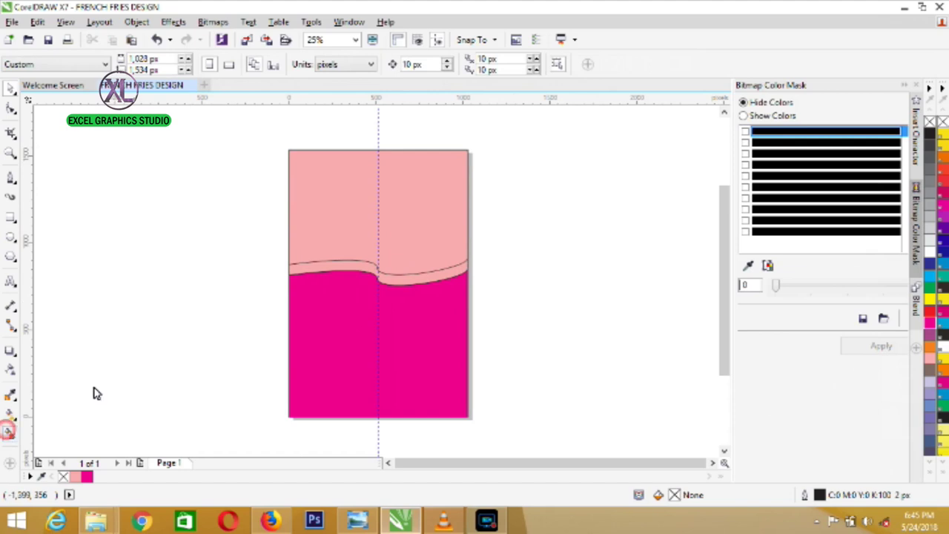
click(310, 275)
key(space)
- Move the front pink shape off to the right and undo the move
click(323, 330)
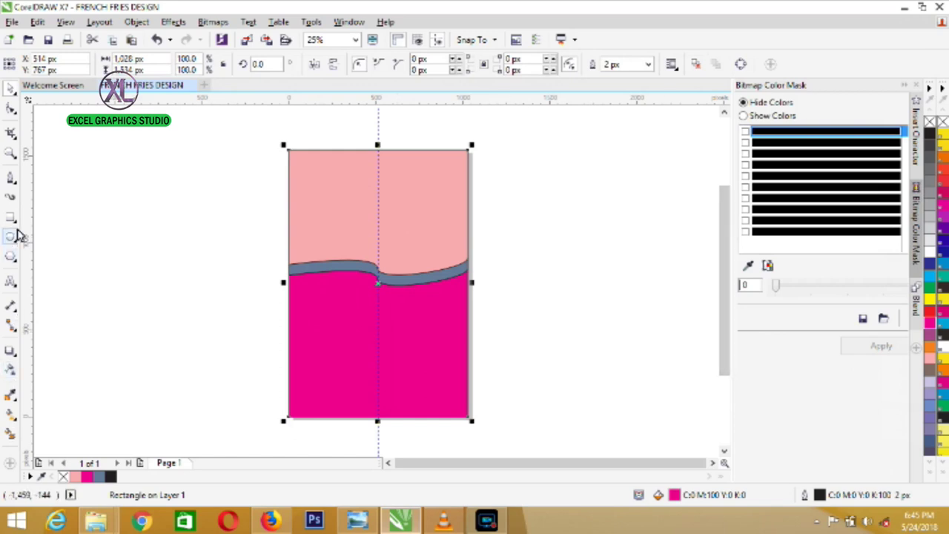
click(324, 206)
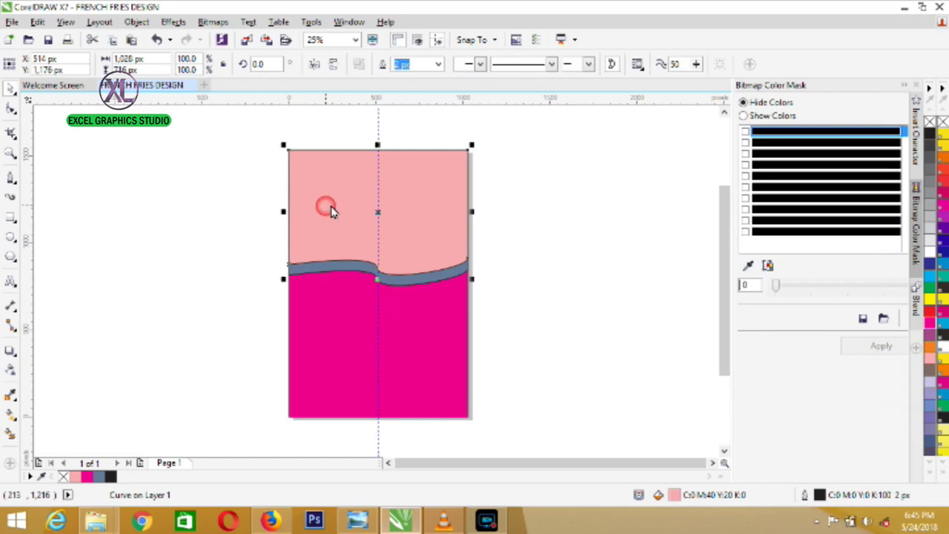
click(401, 231)
drag(404, 234, 454, 230)
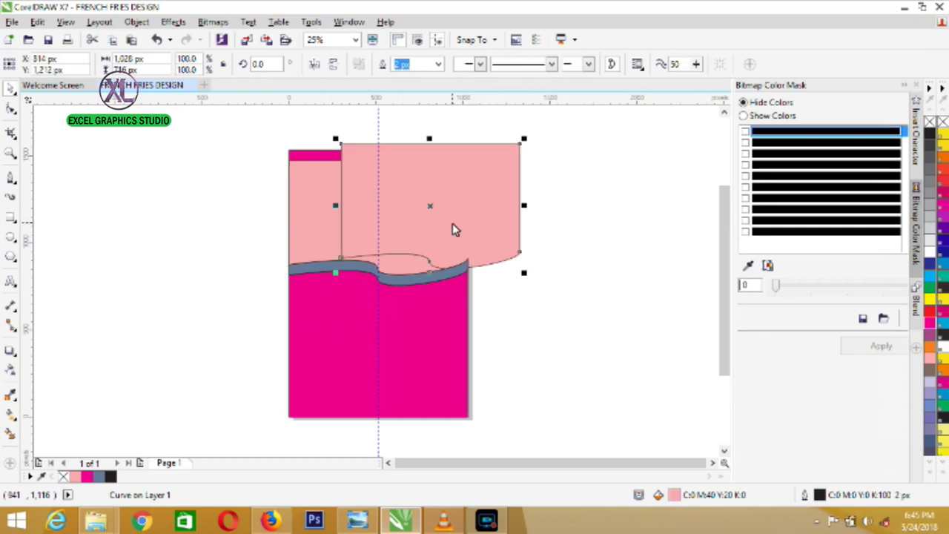
key(ctrl+z)
- Move the blue-grey band down over the magenta area and undo the move
click(415, 282)
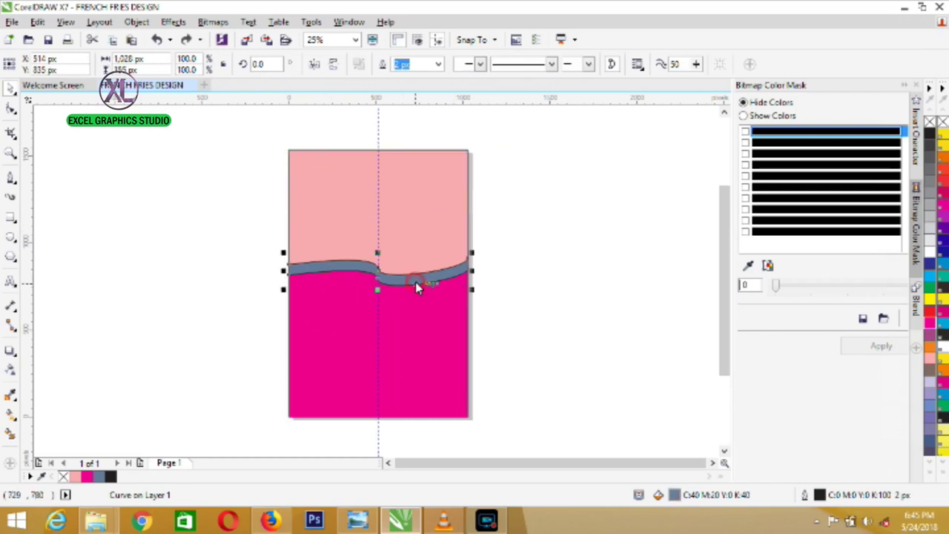
drag(415, 282, 417, 307)
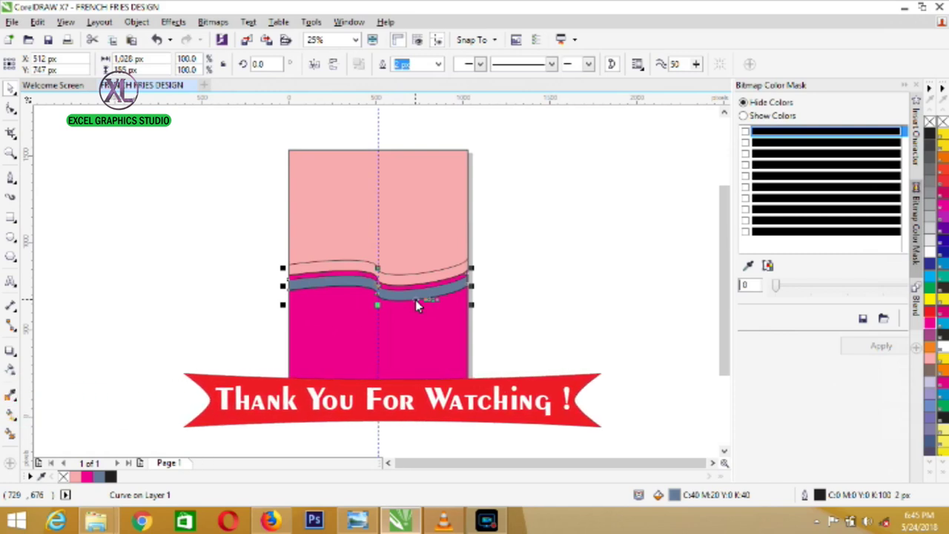
key(ctrl+z)
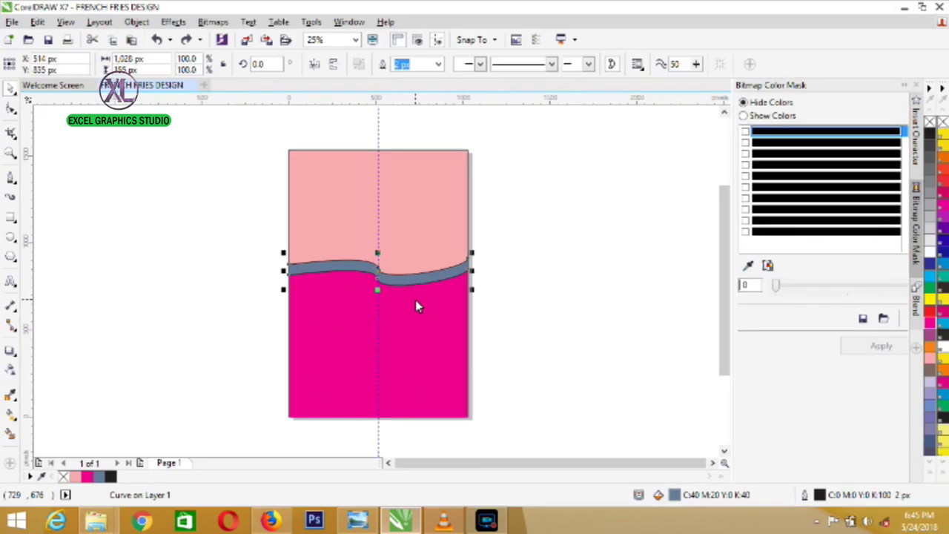
- Delete the blue-grey wavy band and leave nothing selected
key(Delete)
click(407, 280)
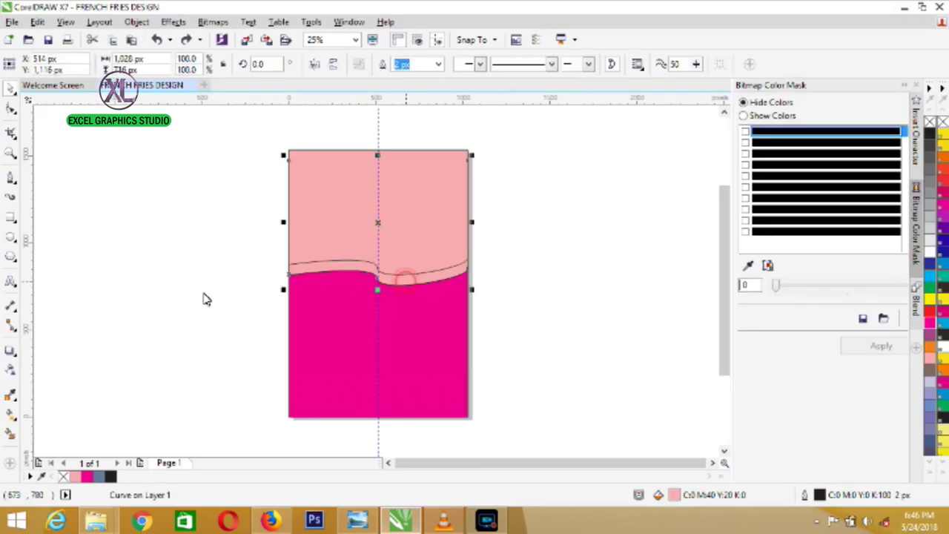
click(256, 287)
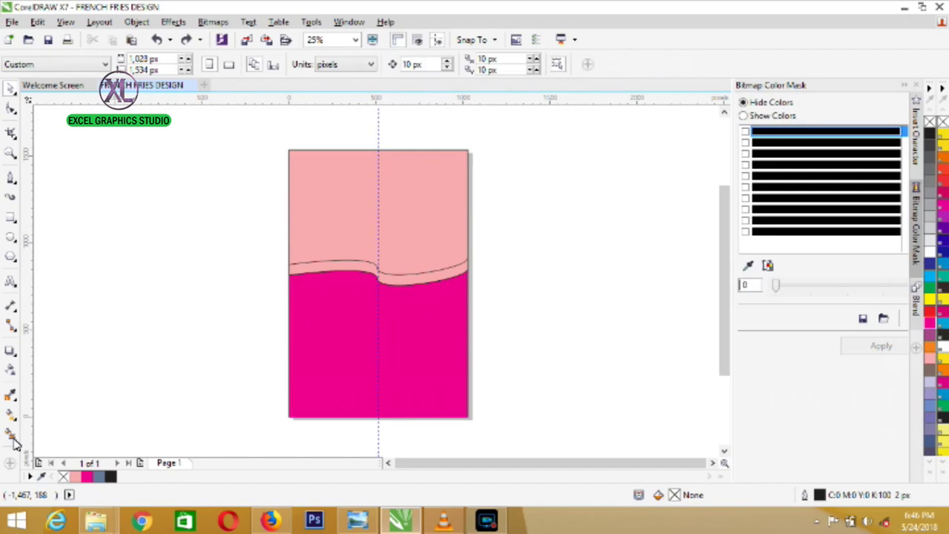
- Create a blue-grey band (C40 M20 Y0 K40) with Smart Fill between the two wavy edges of the pink shapes
click(13, 441)
click(299, 272)
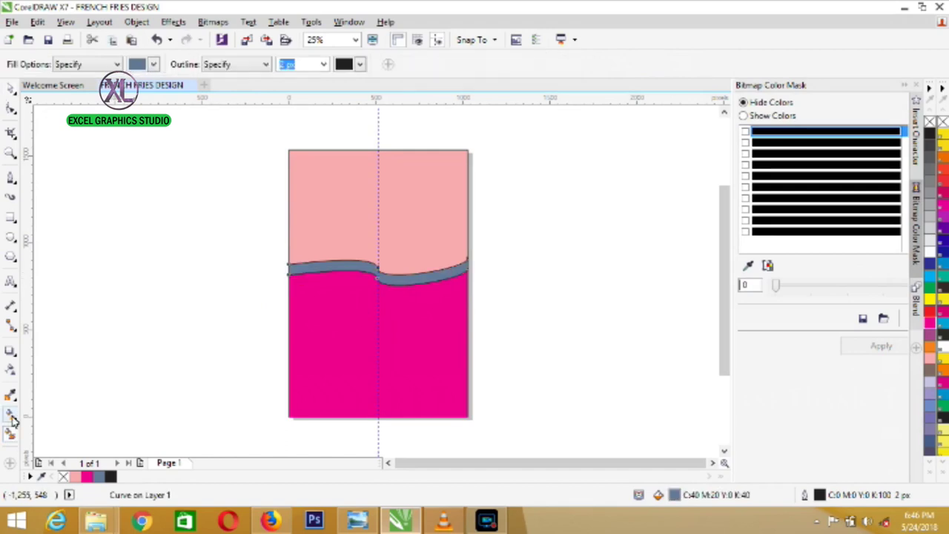
- Apply a linear fountain fill along the blue-grey wavy band and set its end colour to dark red
click(12, 422)
drag(289, 272, 451, 239)
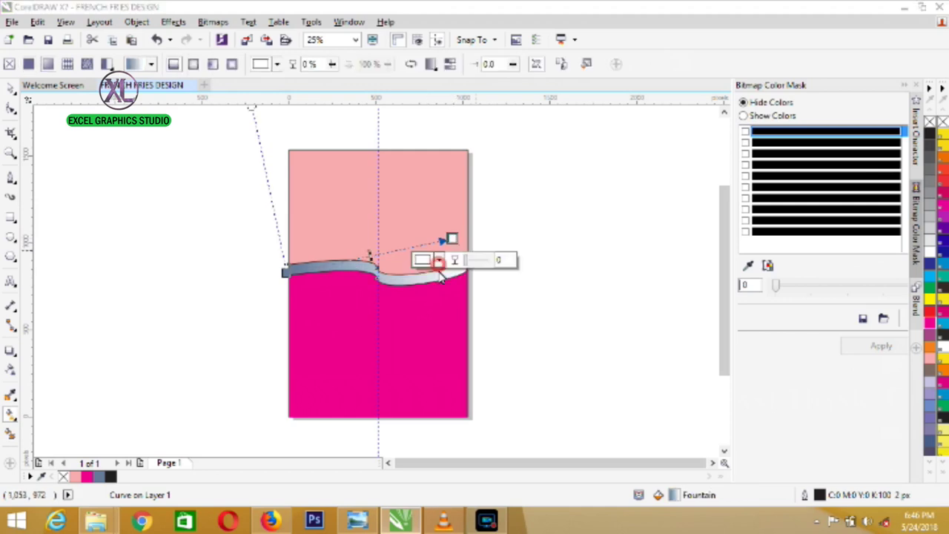
click(438, 260)
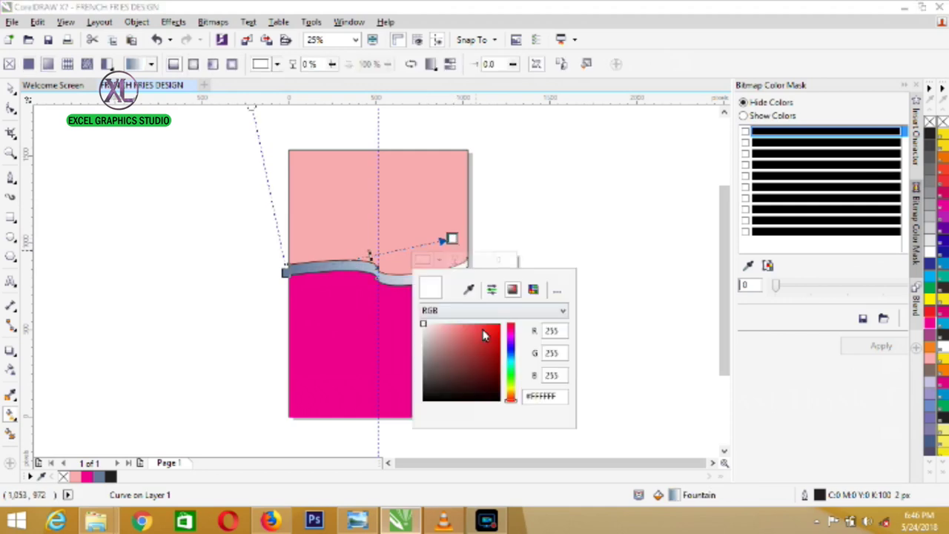
click(482, 331)
click(499, 361)
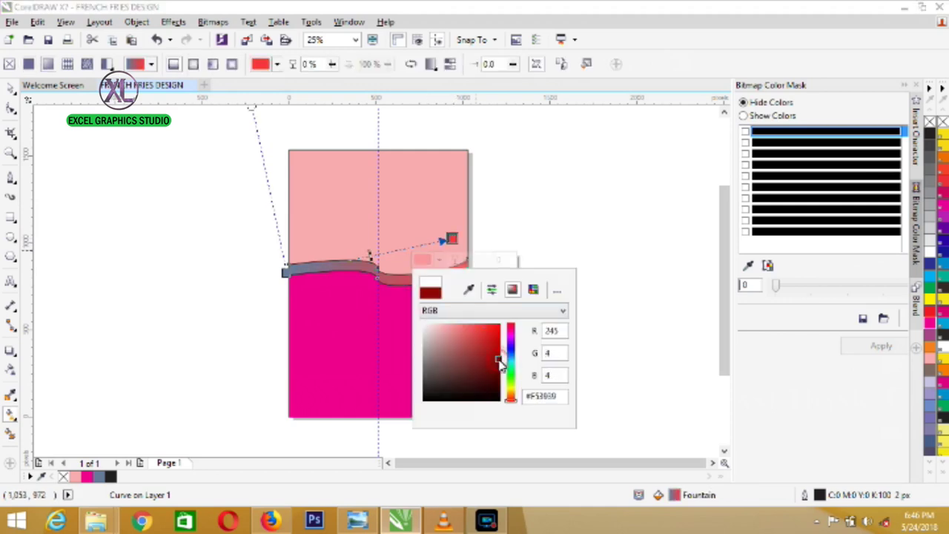
- Set the start colour of the band's fountain fill to dark red (C24 M100 Y100 K25) and deselect the band
click(284, 274)
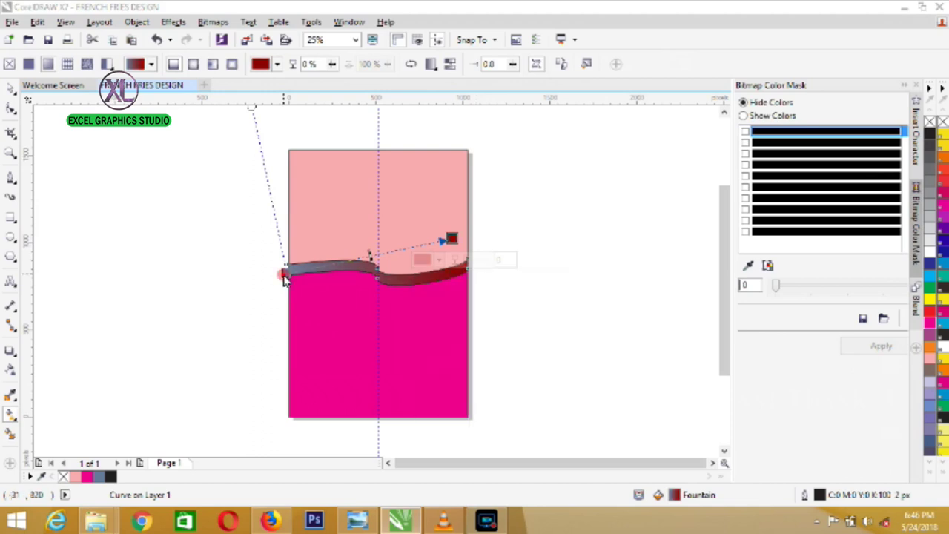
click(266, 295)
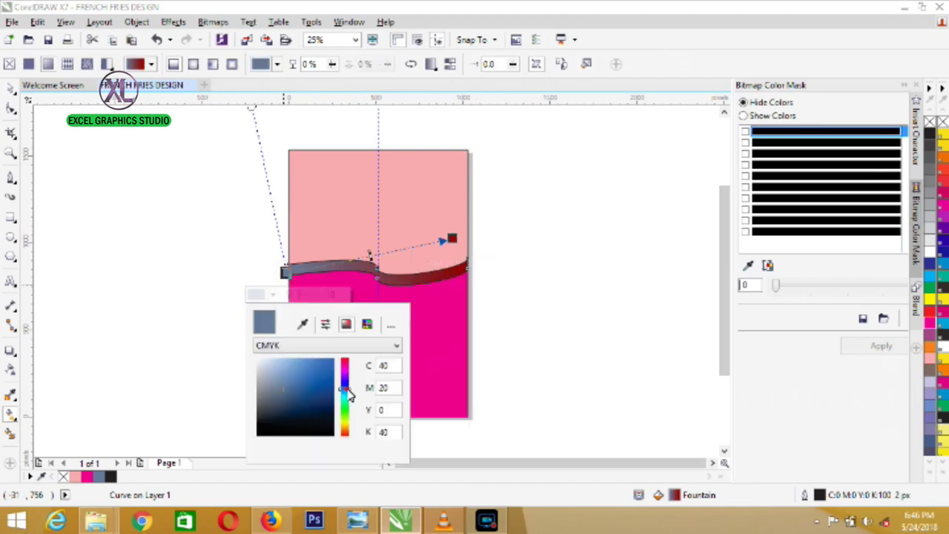
drag(345, 396, 345, 435)
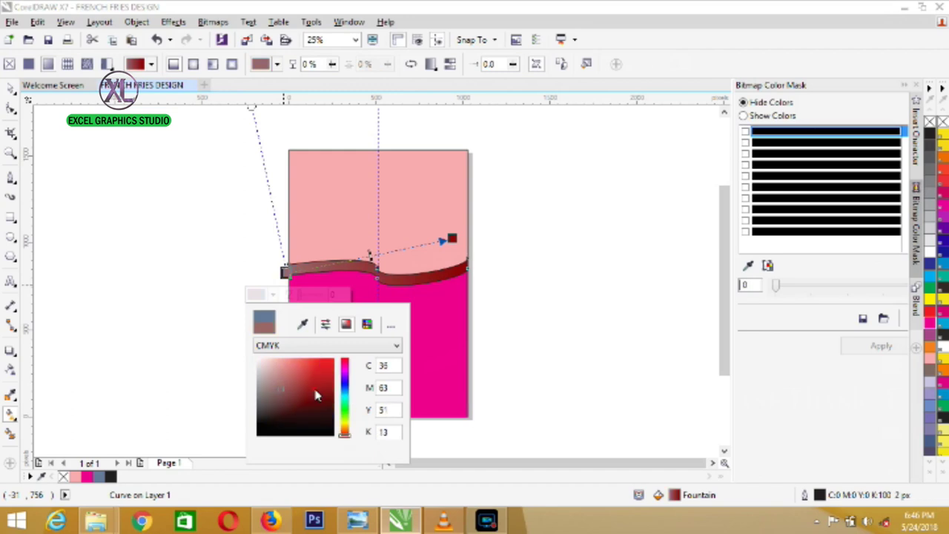
click(315, 388)
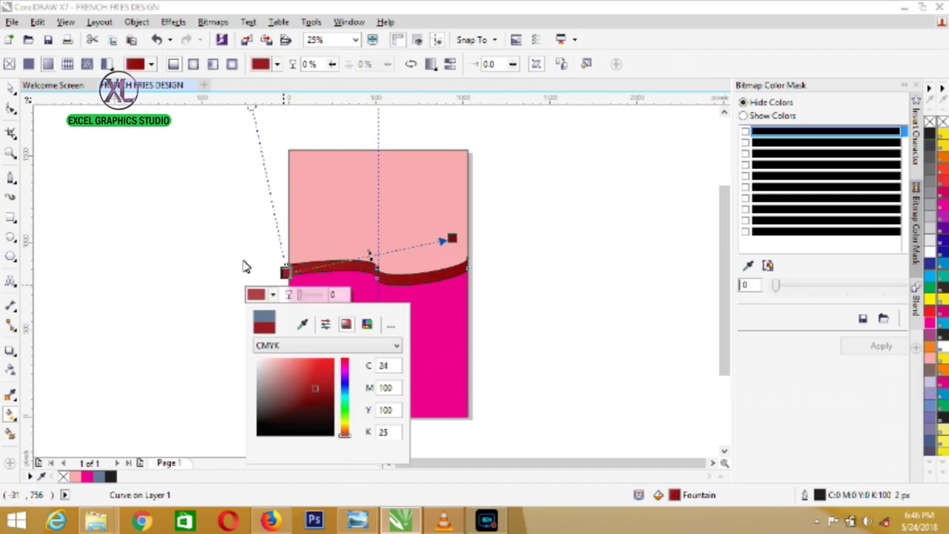
click(10, 88)
click(45, 135)
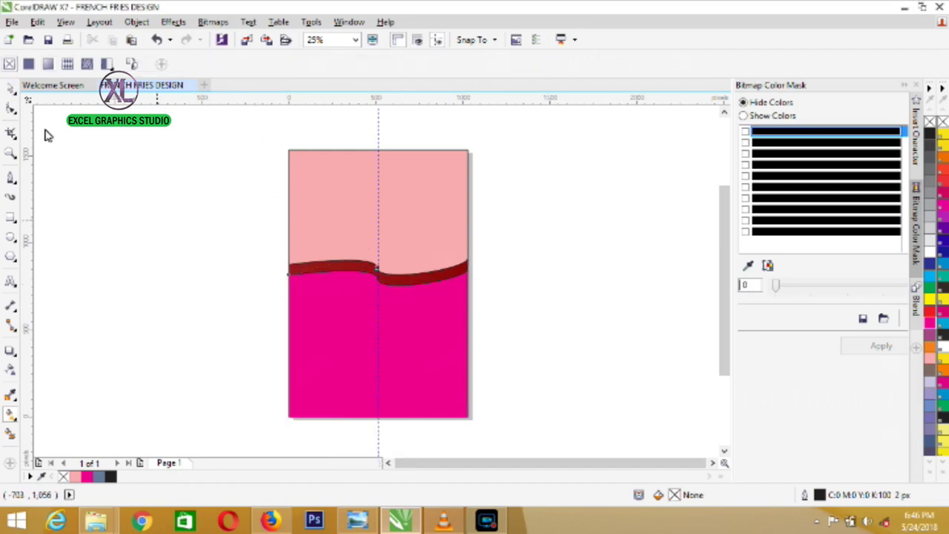
- Copy and paste the upper pink shape in place, mirror the copy horizontally and move it down over the magenta area to Y 352 px
click(9, 88)
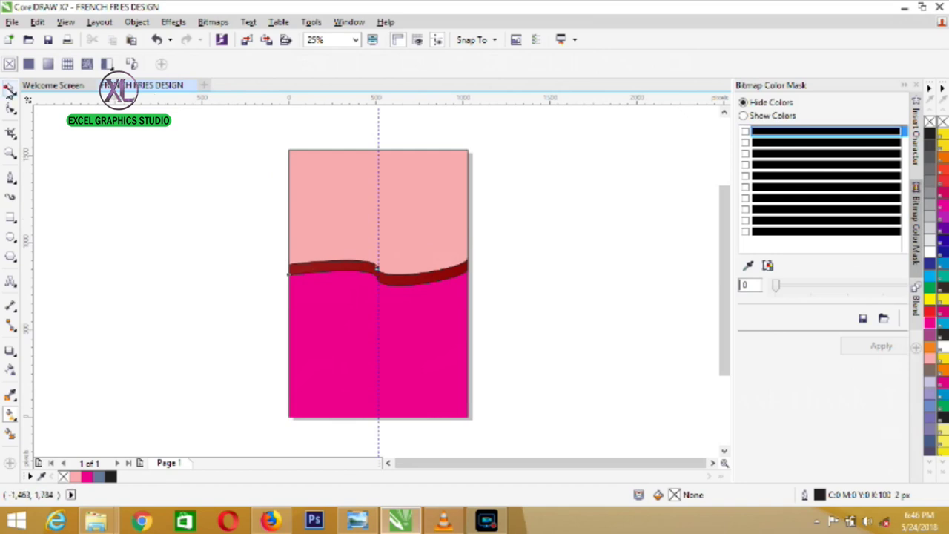
click(310, 238)
click(439, 366)
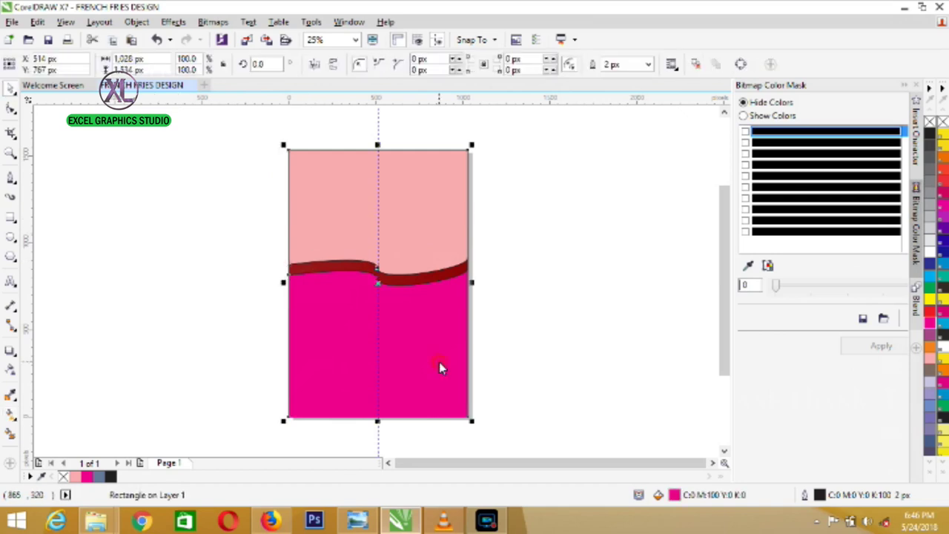
click(426, 259)
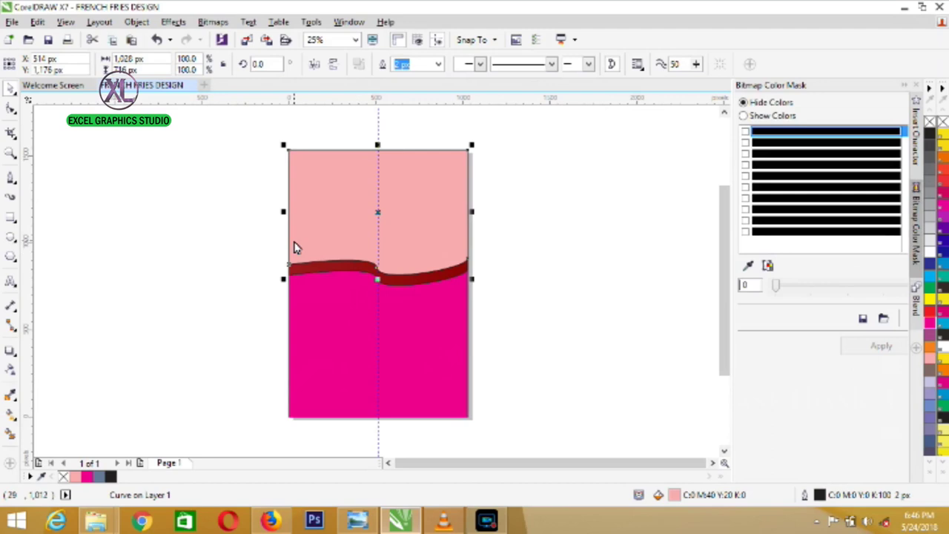
click(12, 23)
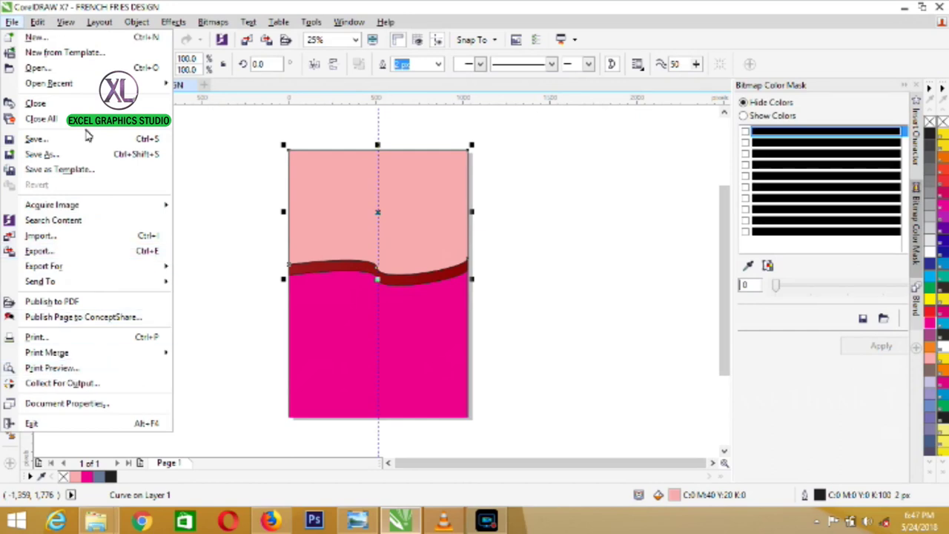
mouse_move(46, 26)
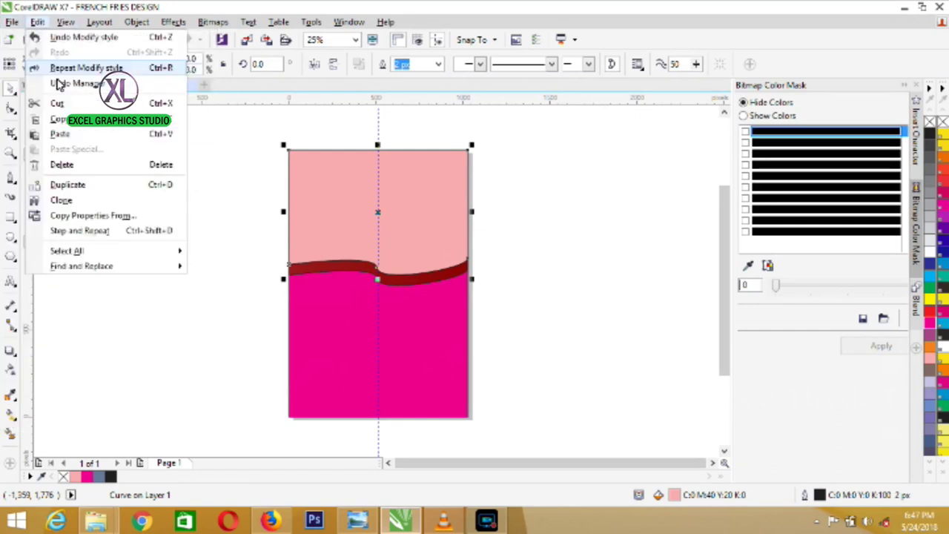
click(79, 137)
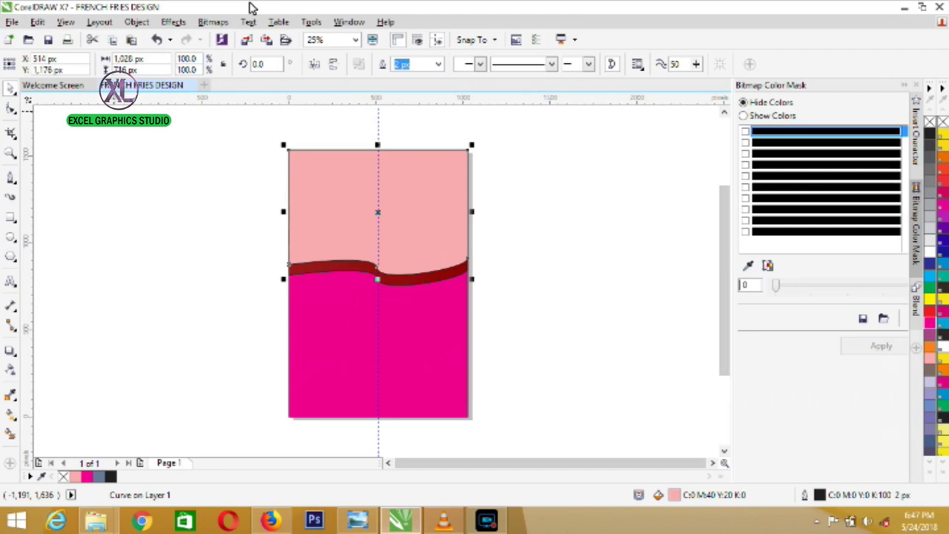
click(315, 66)
drag(391, 185, 393, 328)
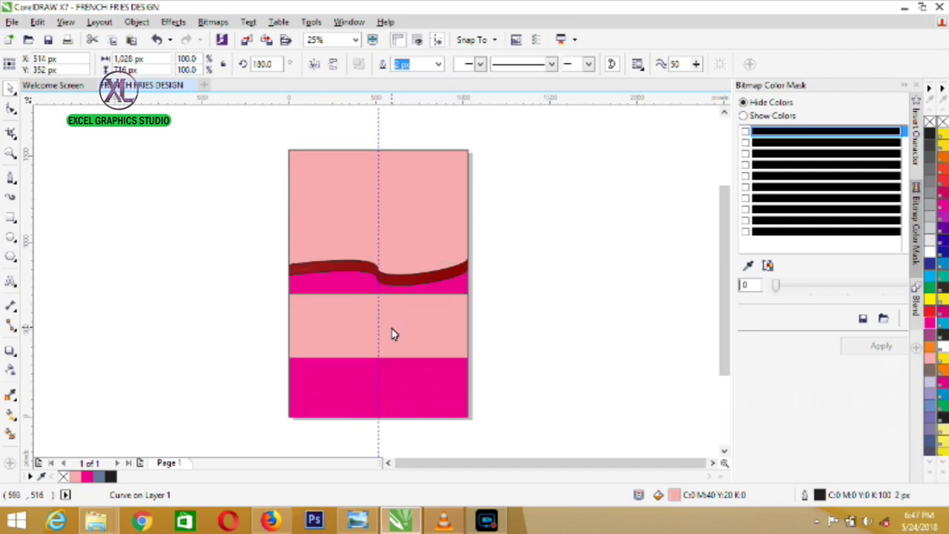
- Reverse the pink copy's horizontal mirroring and flip it vertically so its wavy edge faces up
click(315, 66)
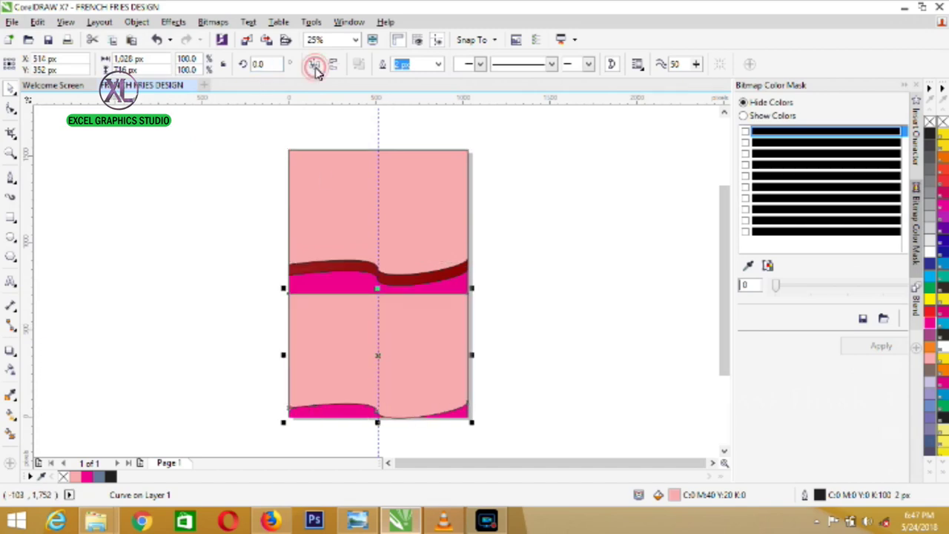
click(332, 66)
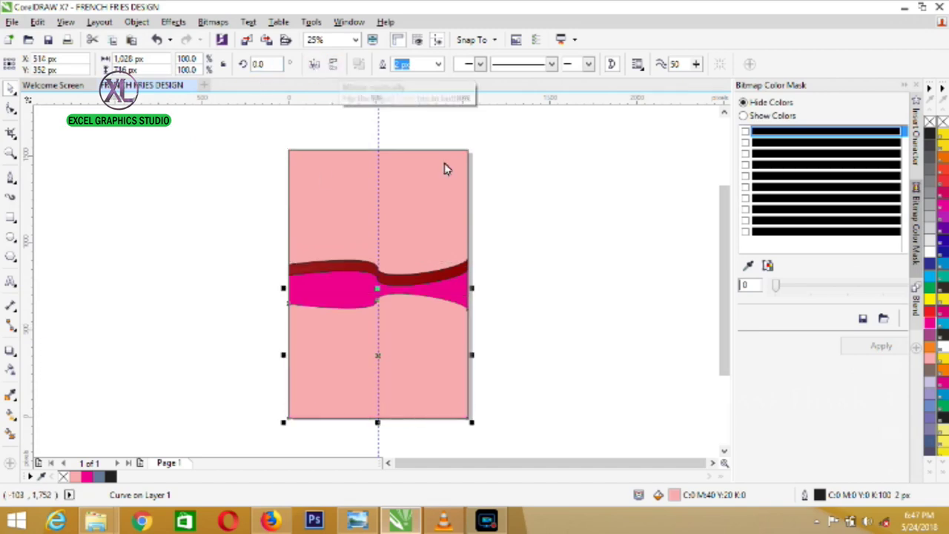
click(589, 281)
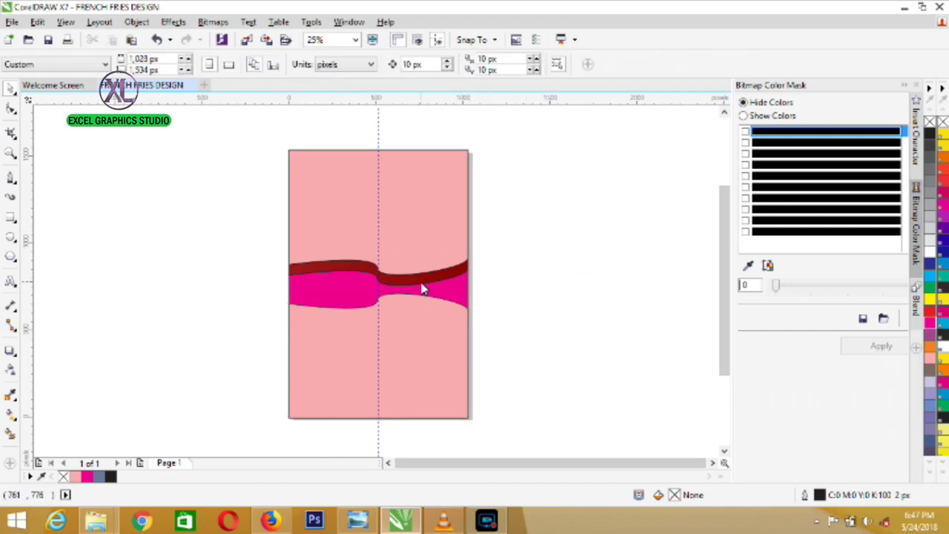
- Copy and paste the dark red band in place, mirror the copy horizontally and move it down to about Y 712 px
click(419, 289)
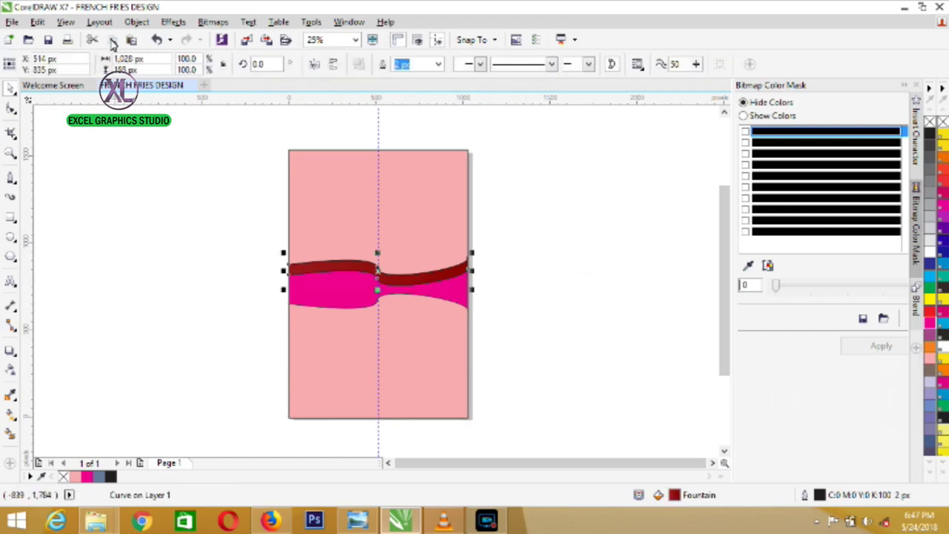
click(38, 22)
click(104, 121)
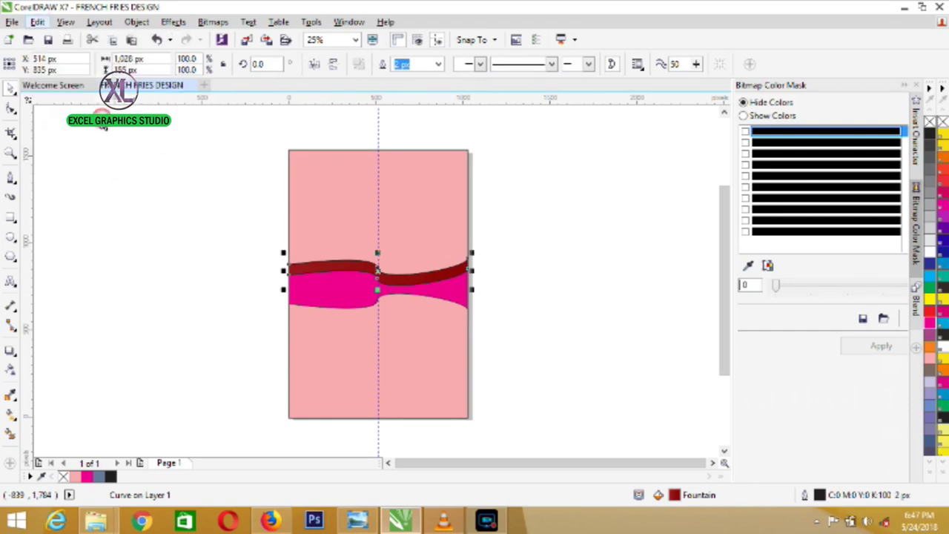
click(38, 22)
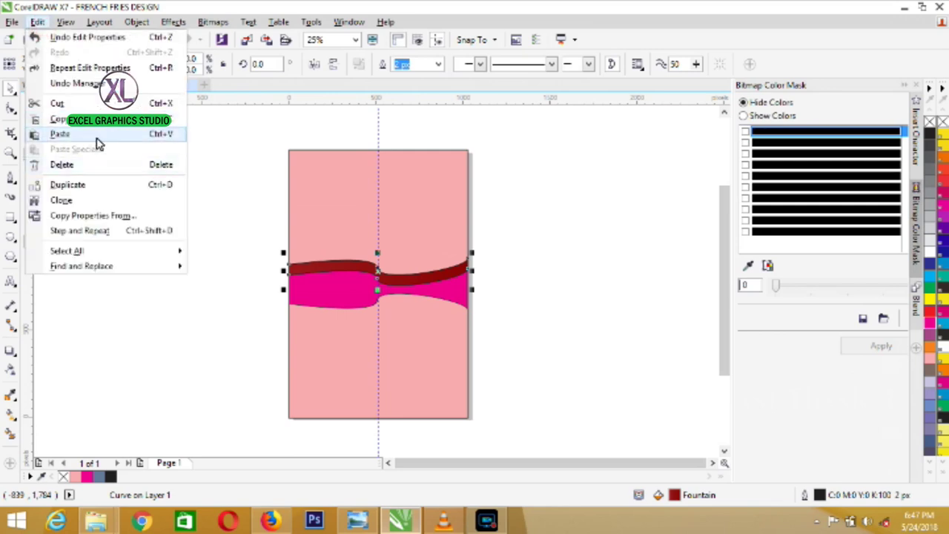
click(95, 137)
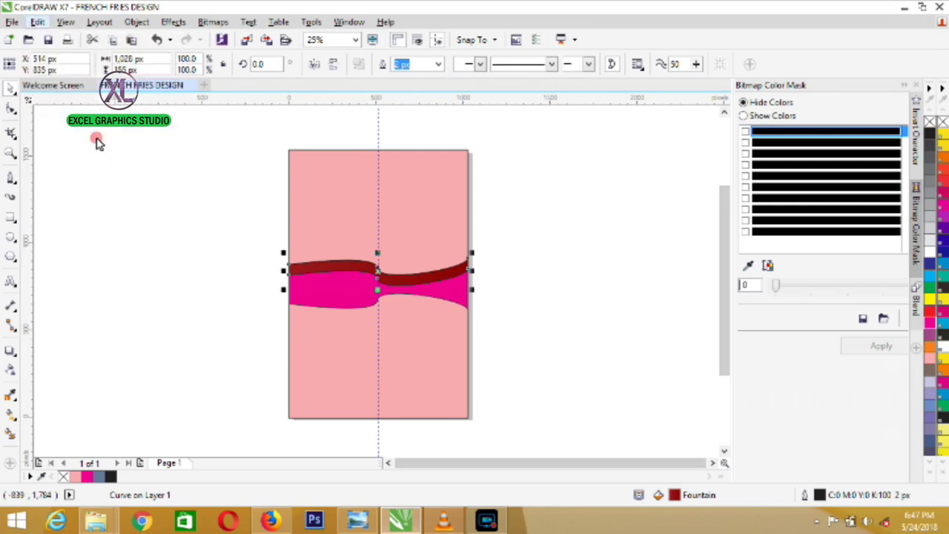
click(317, 64)
drag(385, 273, 383, 298)
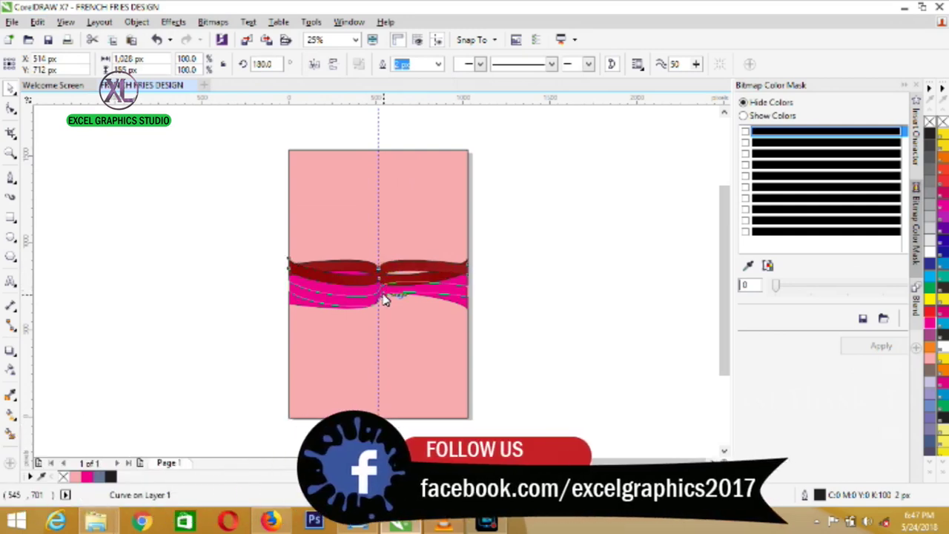
- Flip the band copy vertically, reverse its horizontal mirroring and fit it along the lower pink shape's wavy edge at Y 682 px
click(334, 65)
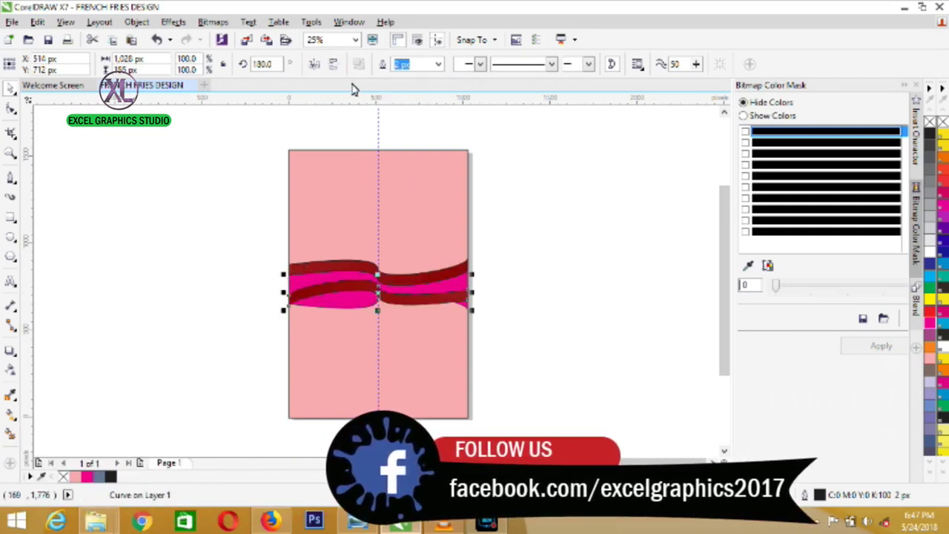
click(316, 64)
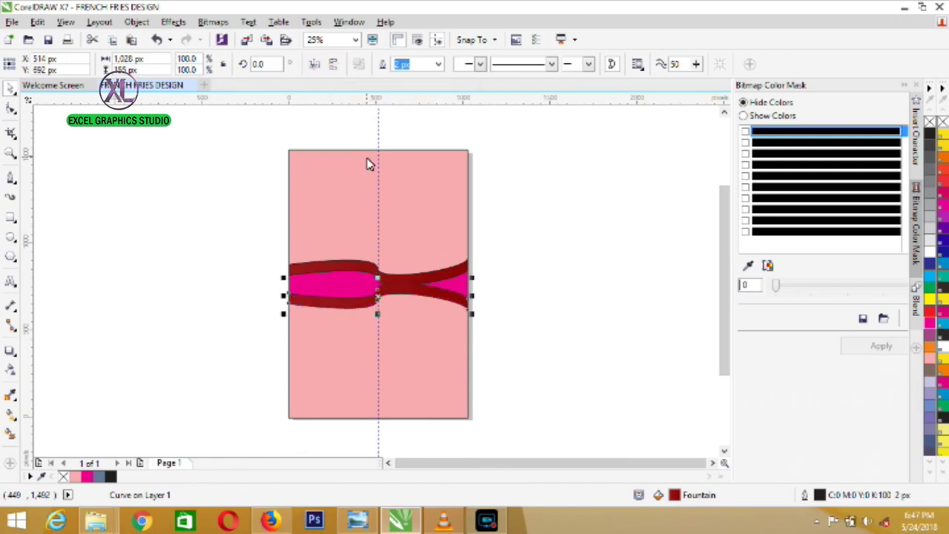
click(593, 366)
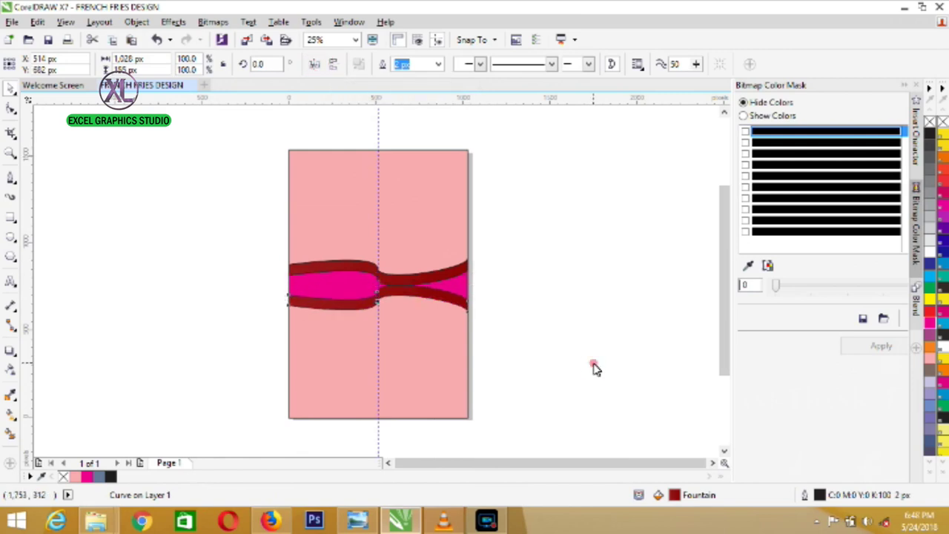
- Bring the French fries photo from the icons2 folder window onto the lower pink shape and undo the placement
click(451, 370)
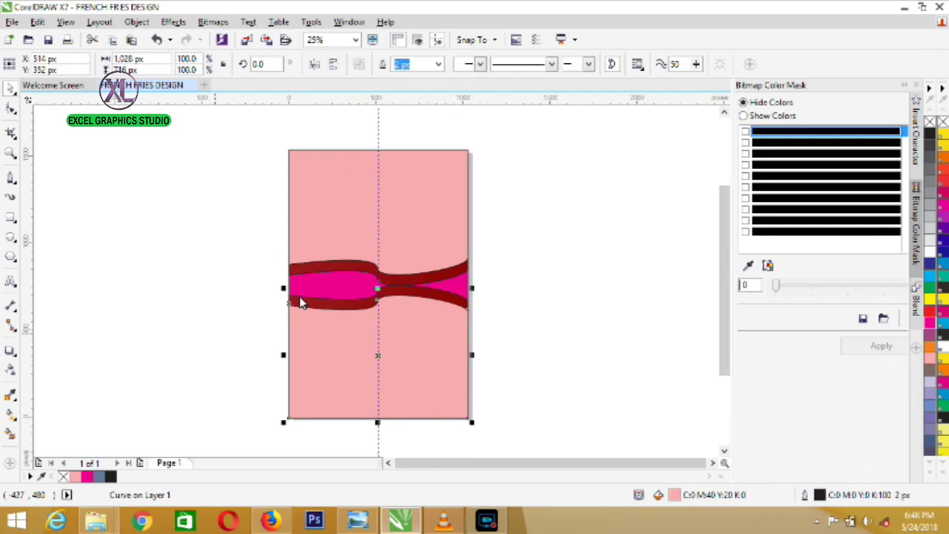
mouse_move(113, 525)
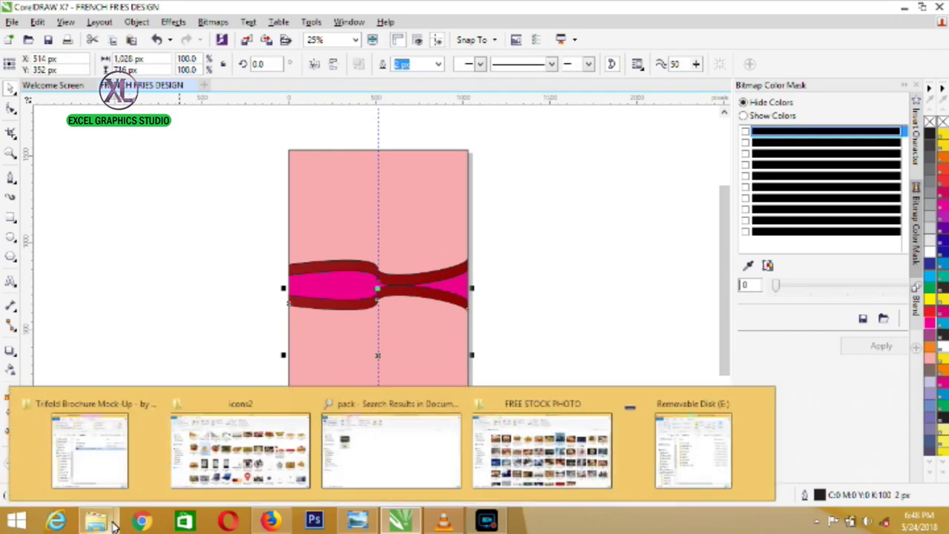
click(482, 454)
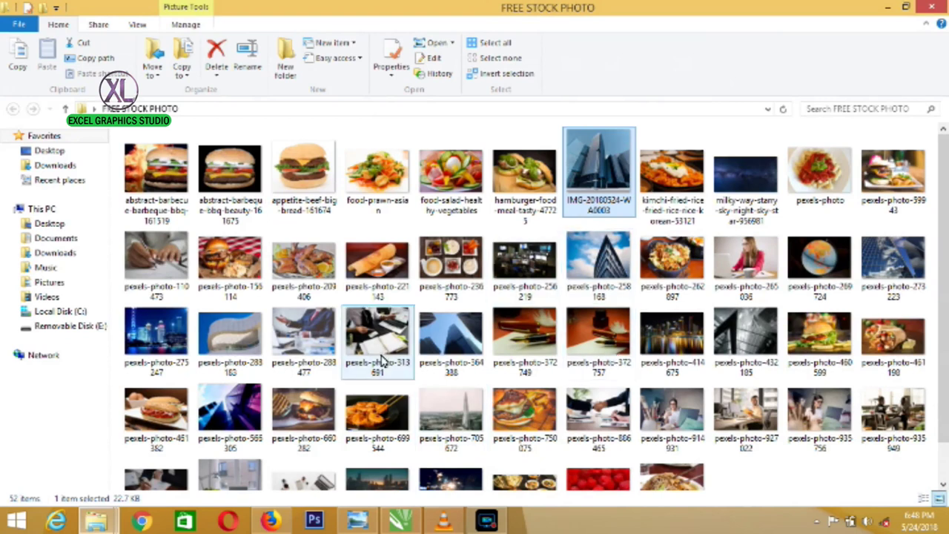
mouse_move(115, 525)
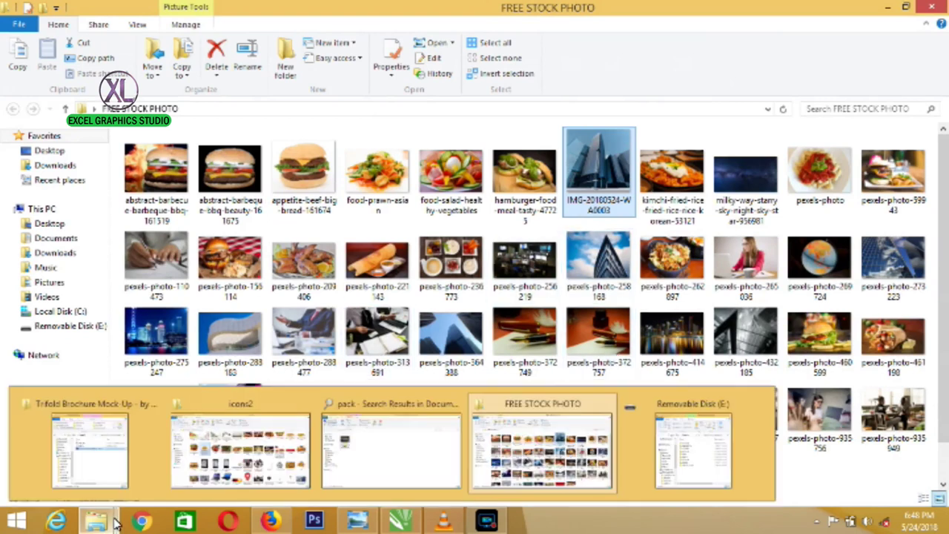
click(241, 481)
drag(232, 243, 344, 415)
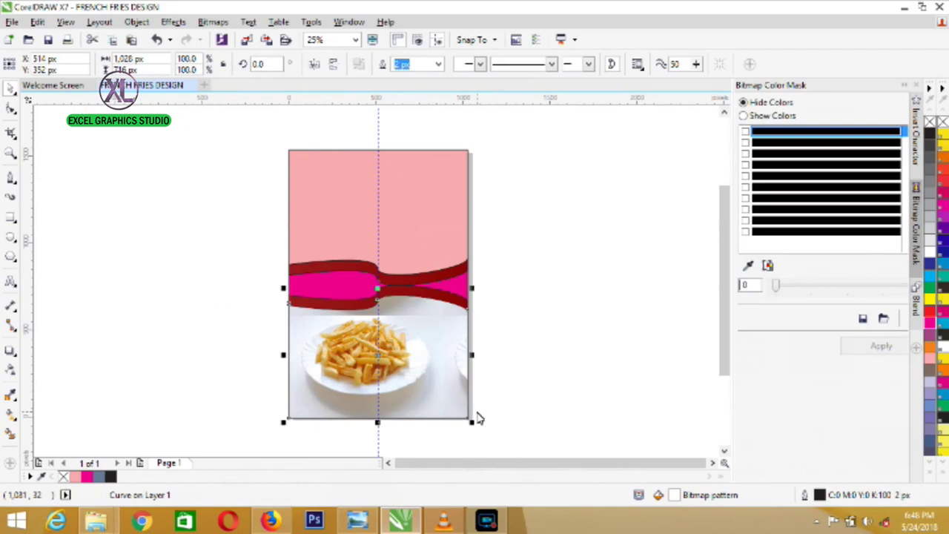
key(ctrl+z)
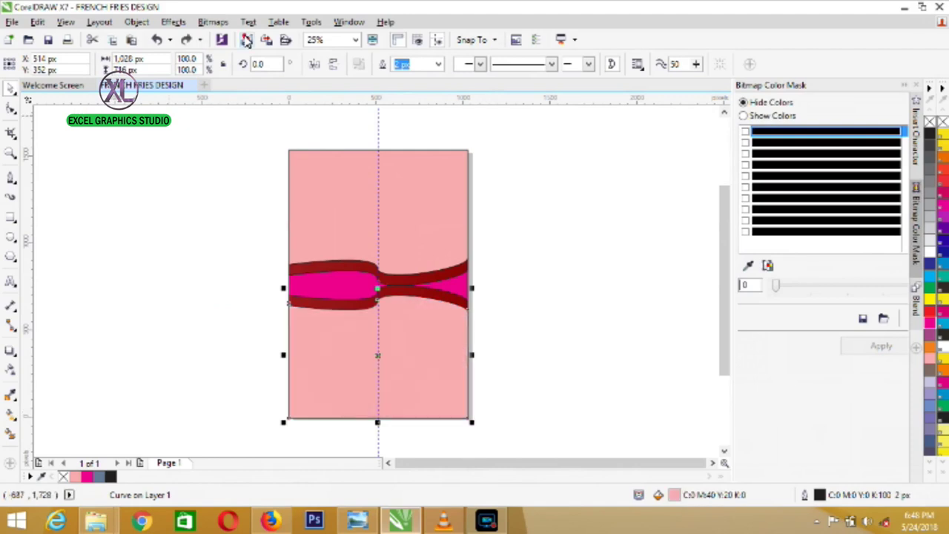
- Import the food-2202373_960_720 fries photo from the icons2 folder about 1,780 px wide and move it to about X -477, Y 614 px
click(247, 41)
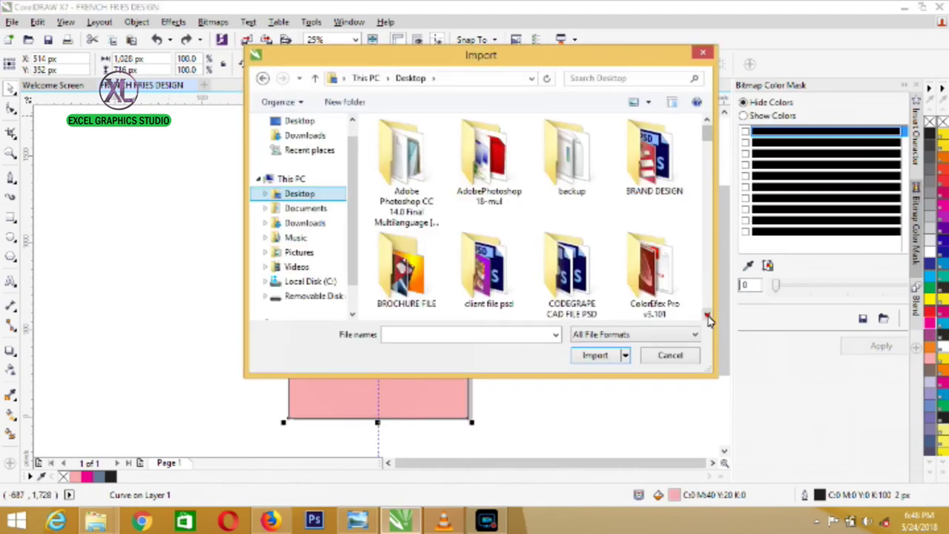
scroll(502, 299, down, 5)
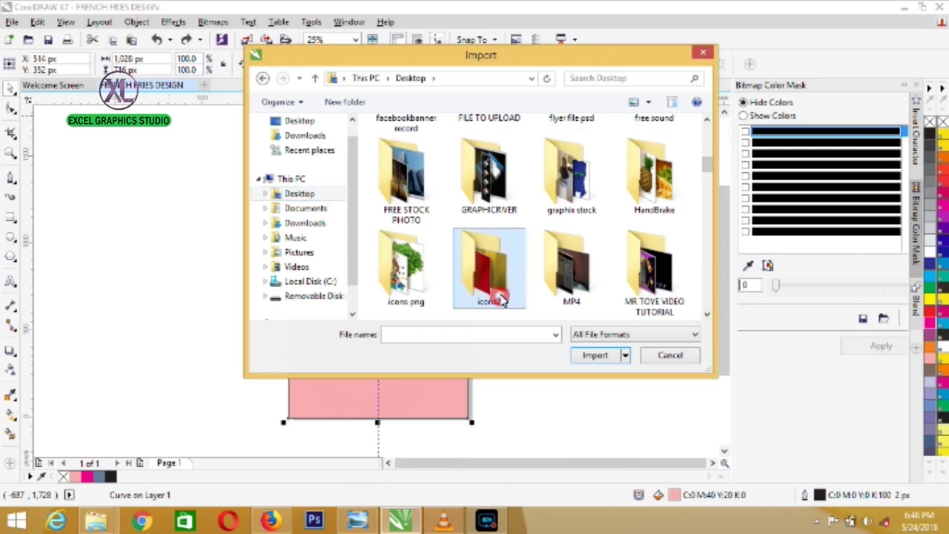
double_click(501, 298)
scroll(701, 312, down, 5)
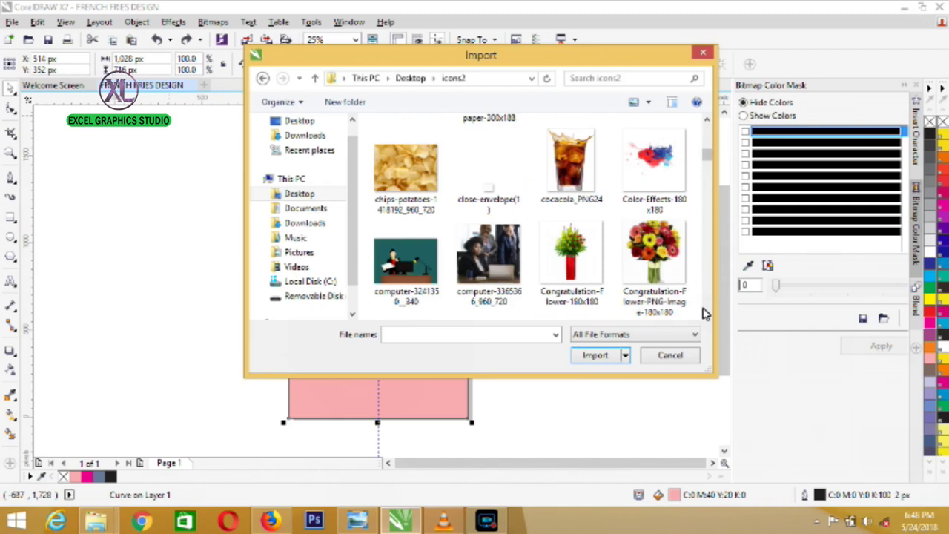
scroll(707, 317, down, 5)
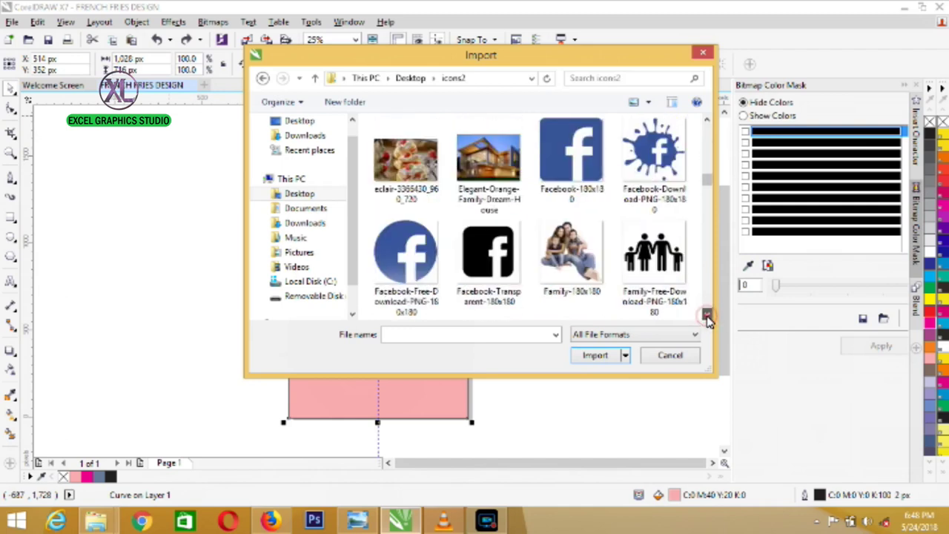
scroll(707, 316, down, 2)
scroll(707, 317, down, 5)
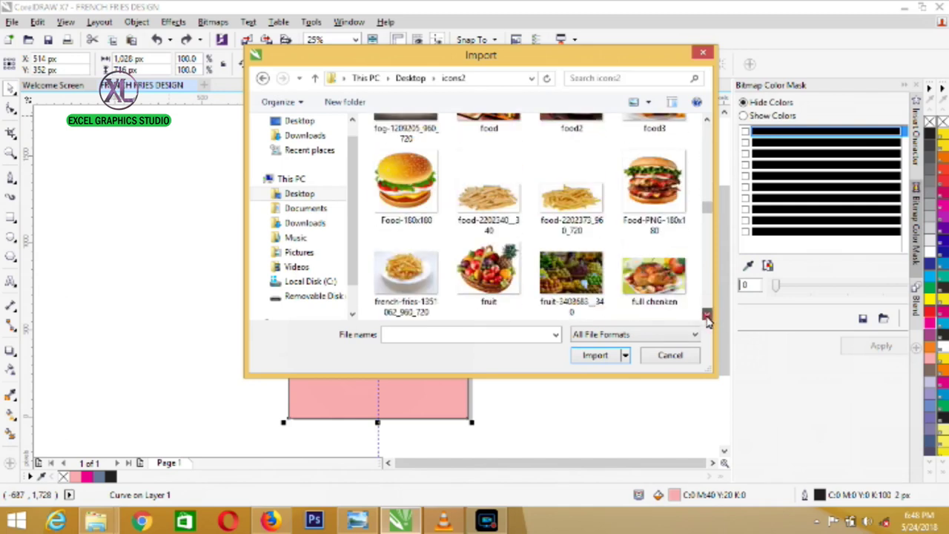
click(568, 194)
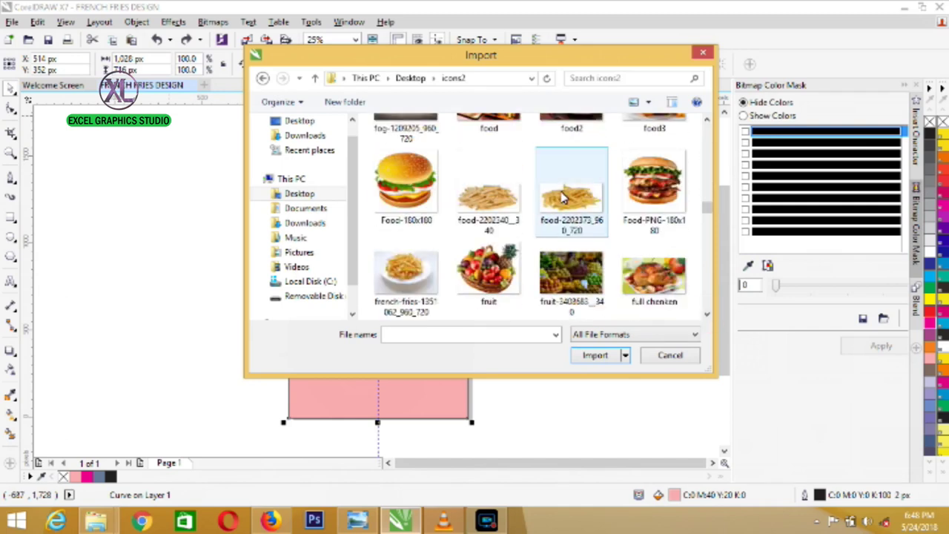
click(586, 374)
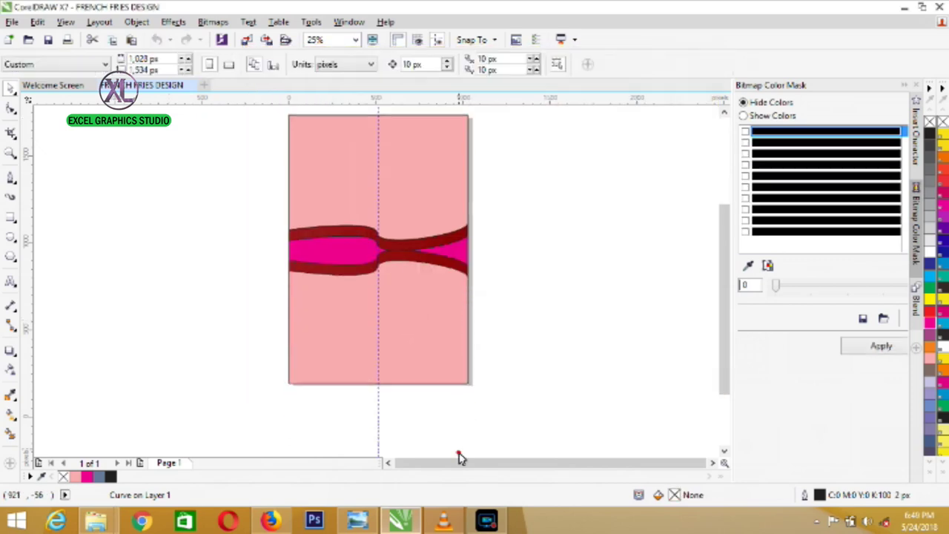
click(457, 454)
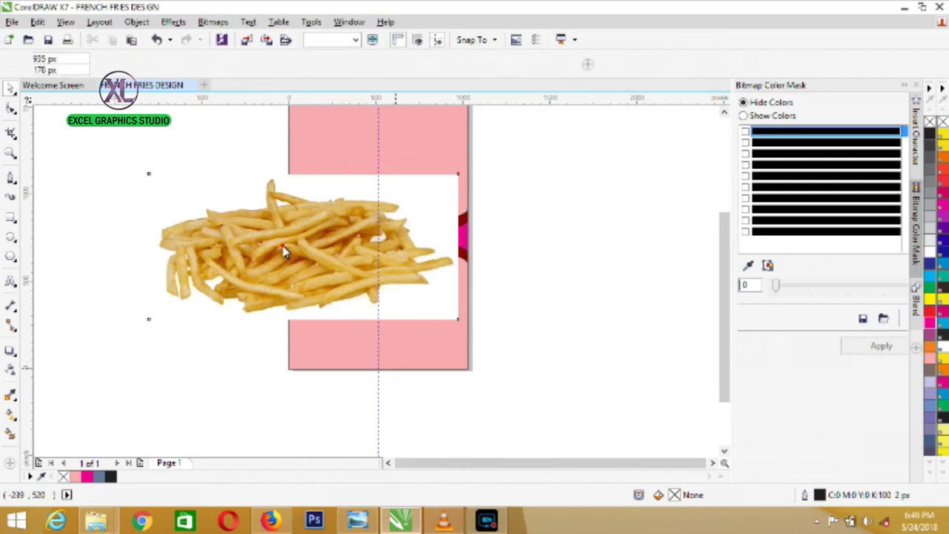
drag(327, 269, 224, 278)
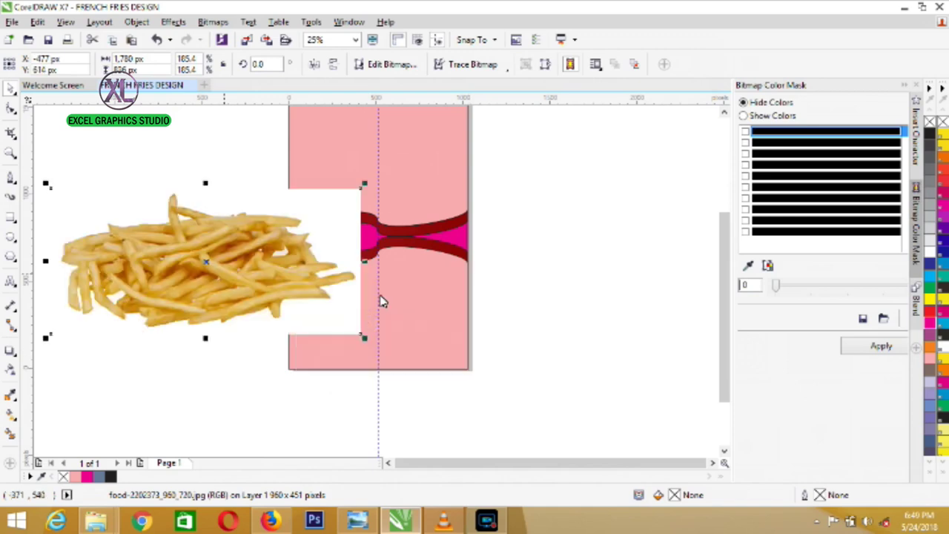
- PowerClip the fries photo inside the lower pink shape
click(169, 22)
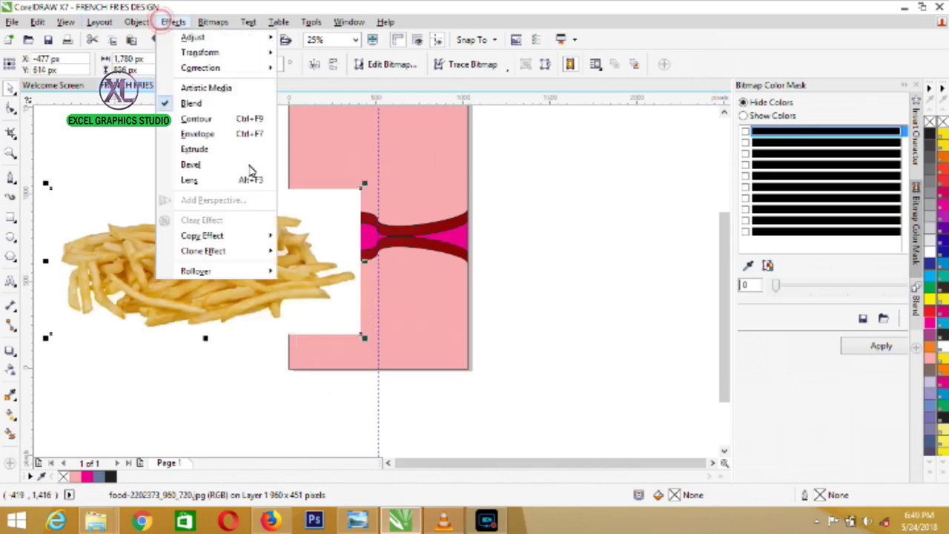
mouse_move(136, 21)
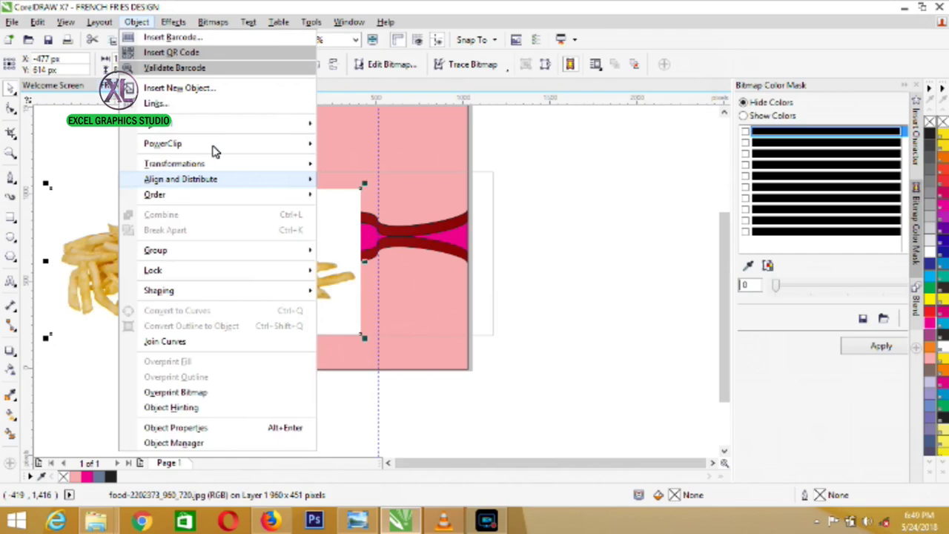
mouse_move(222, 143)
click(363, 150)
click(348, 348)
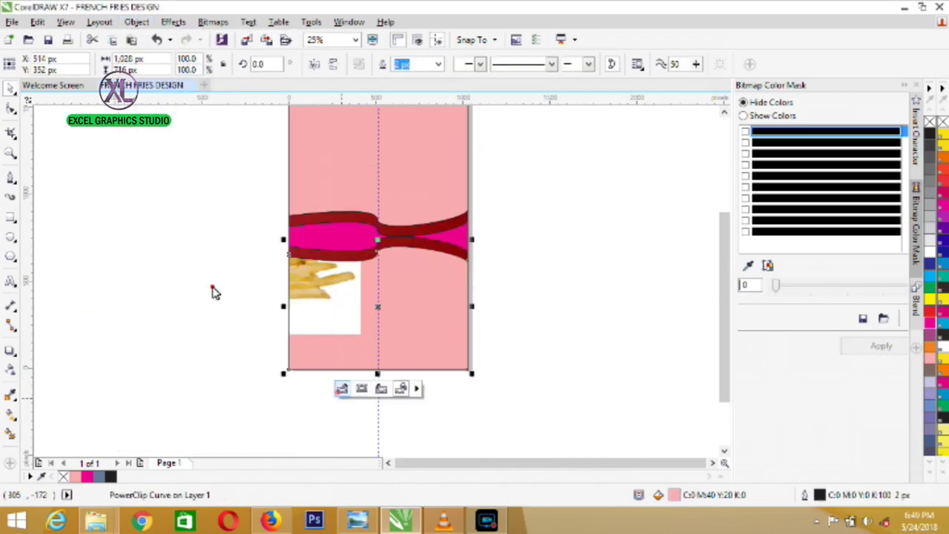
- Edit the lower PowerClip's contents, enlarging the fries photo to about 2,035 × 1,259 px and centring it at about X 564, Y 349 px
click(342, 388)
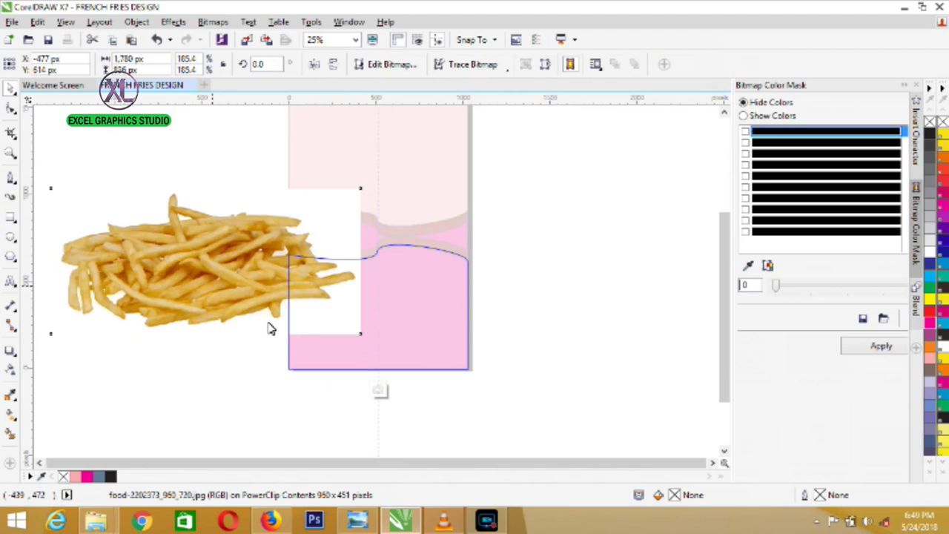
drag(238, 304, 386, 345)
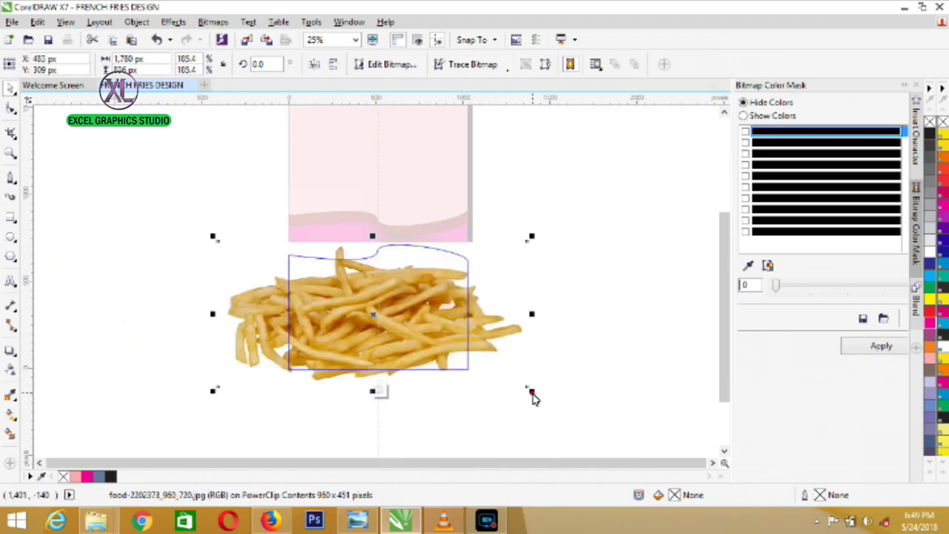
drag(532, 393, 553, 427)
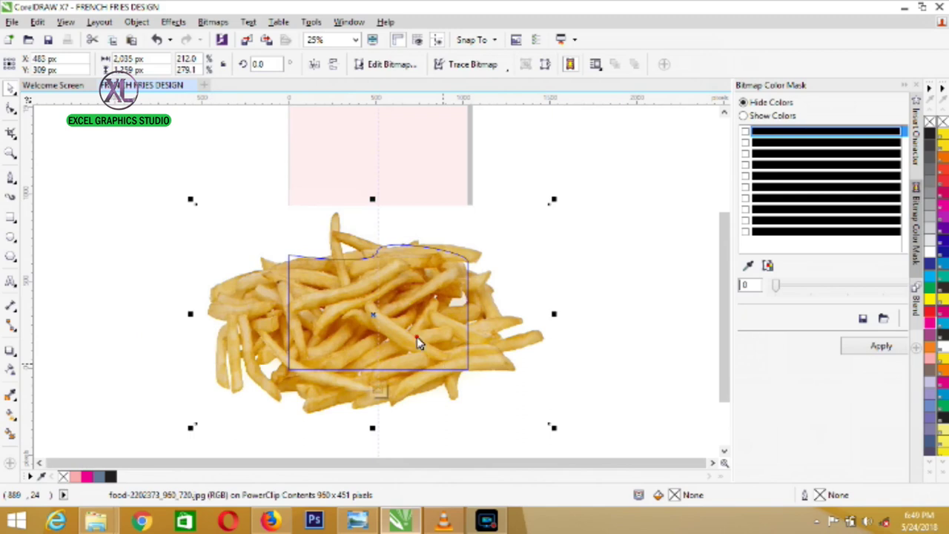
drag(418, 340, 433, 343)
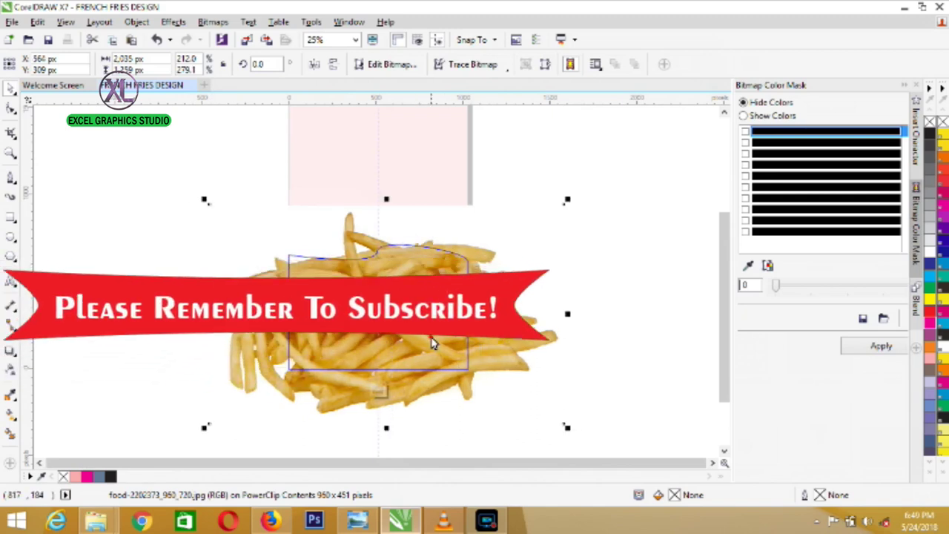
key(Up)
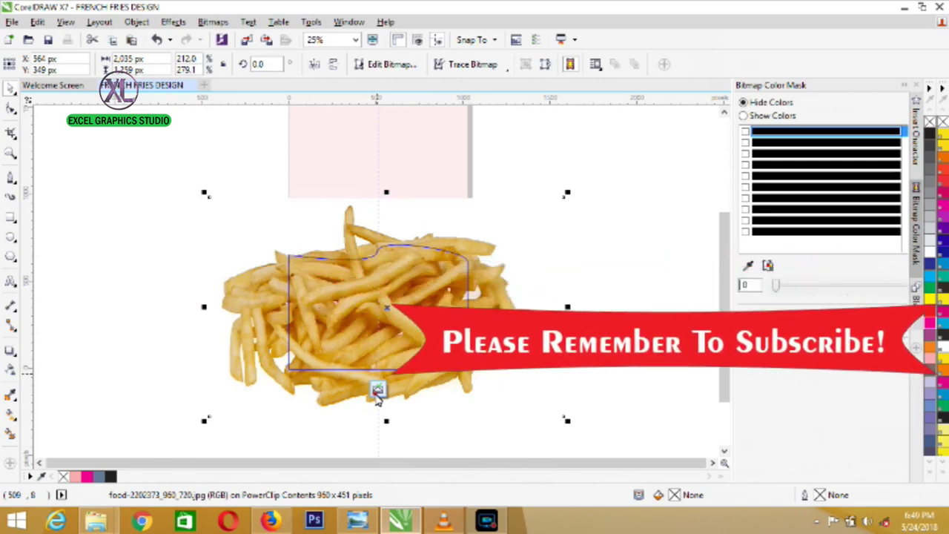
click(378, 390)
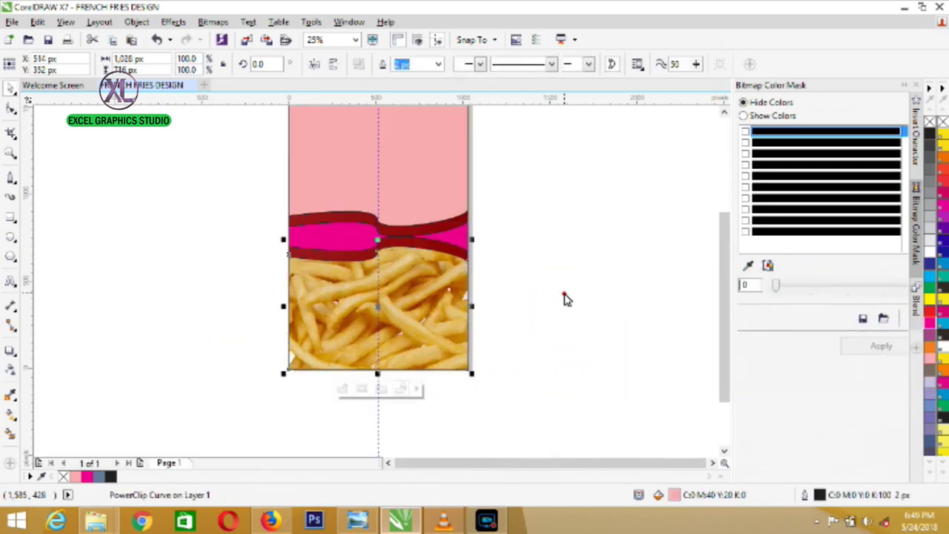
click(566, 297)
- Import the red-3357303_960_720 fabric image from icons2 about 1,734 px wide and move it to about X -796, Y 1,390 px
click(725, 111)
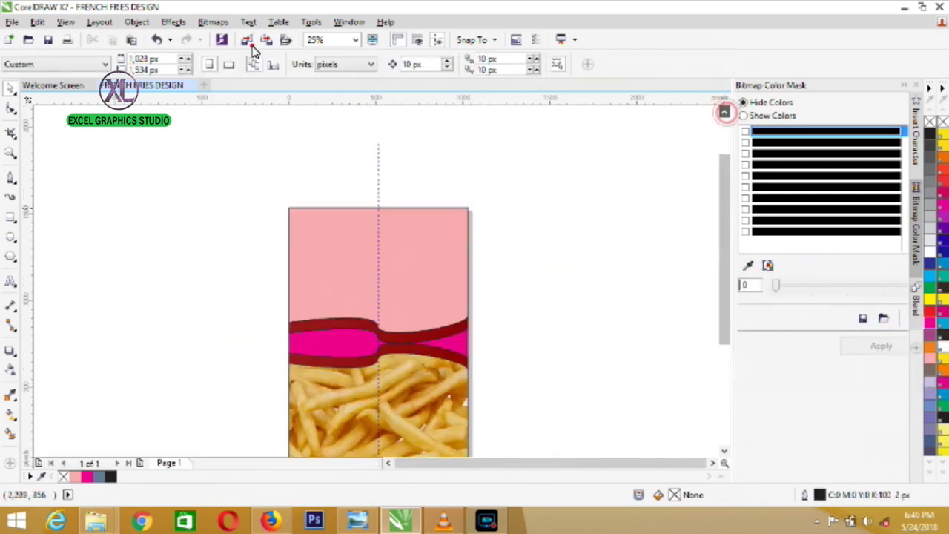
click(250, 43)
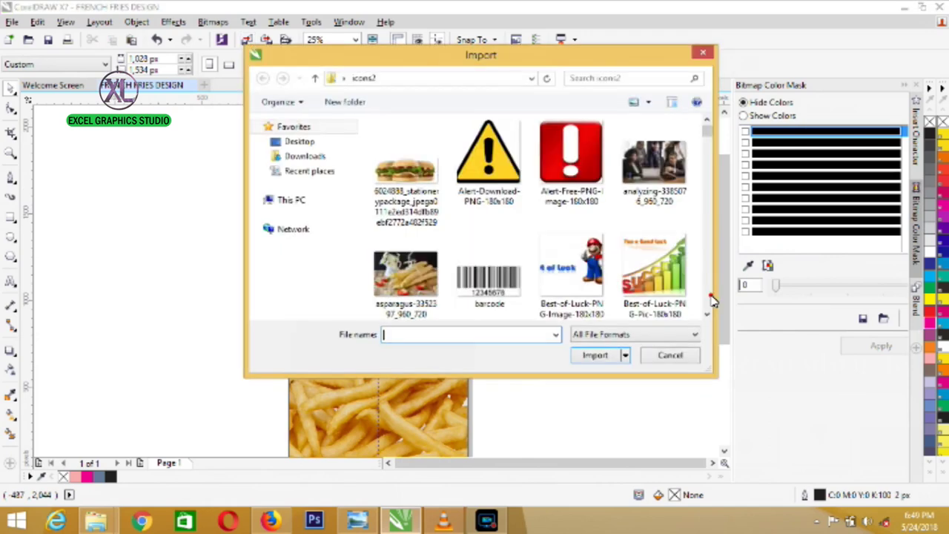
click(711, 297)
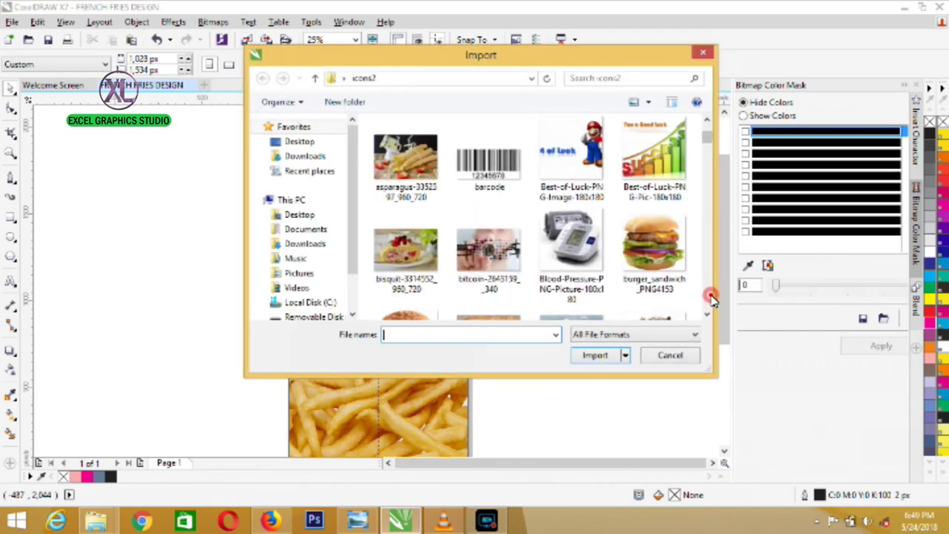
click(711, 298)
click(711, 297)
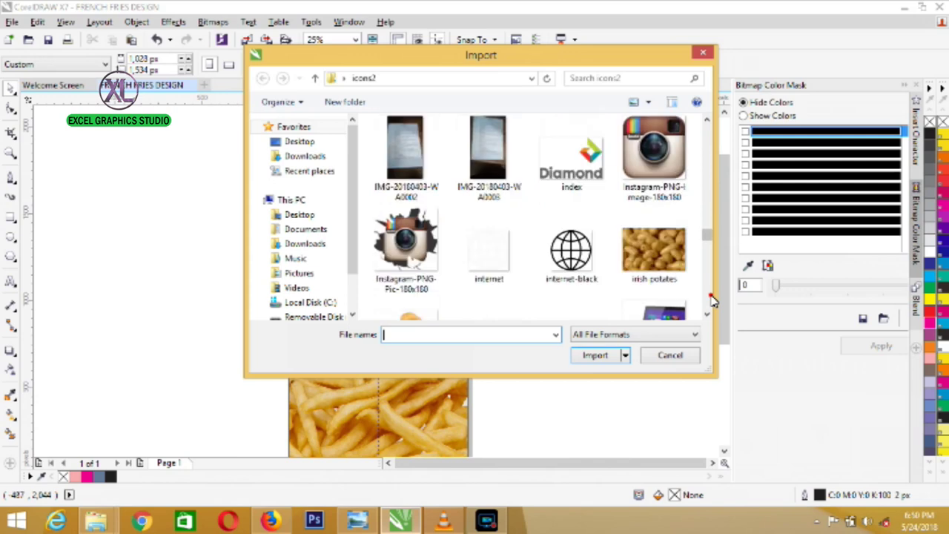
click(711, 298)
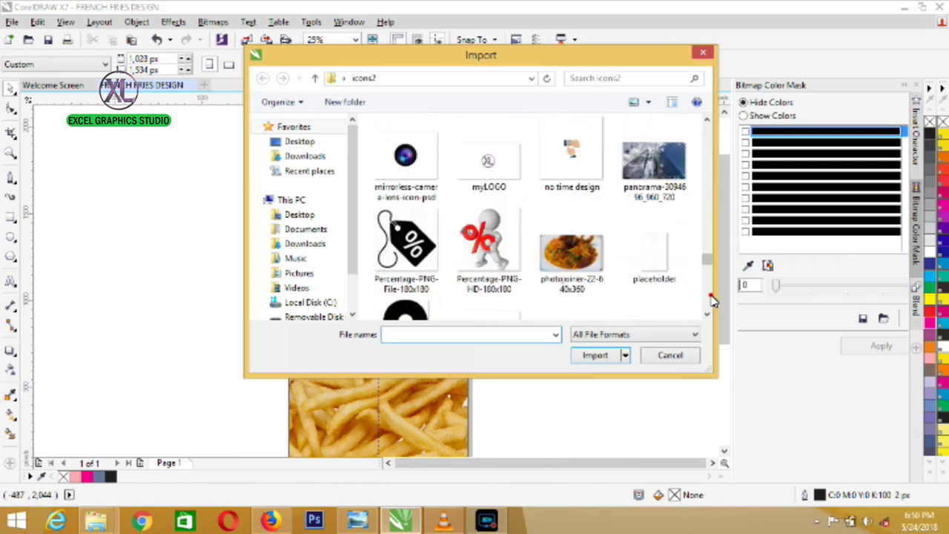
click(712, 298)
click(706, 124)
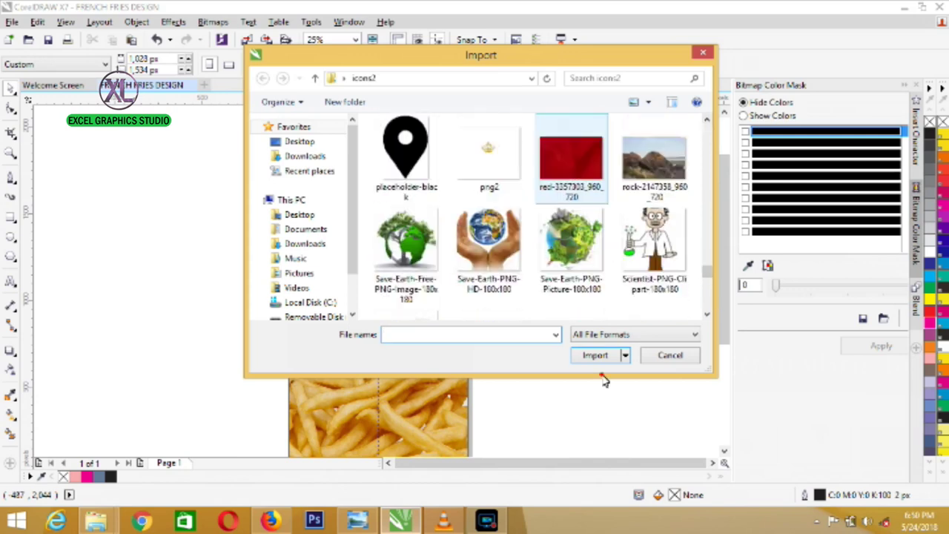
click(157, 194)
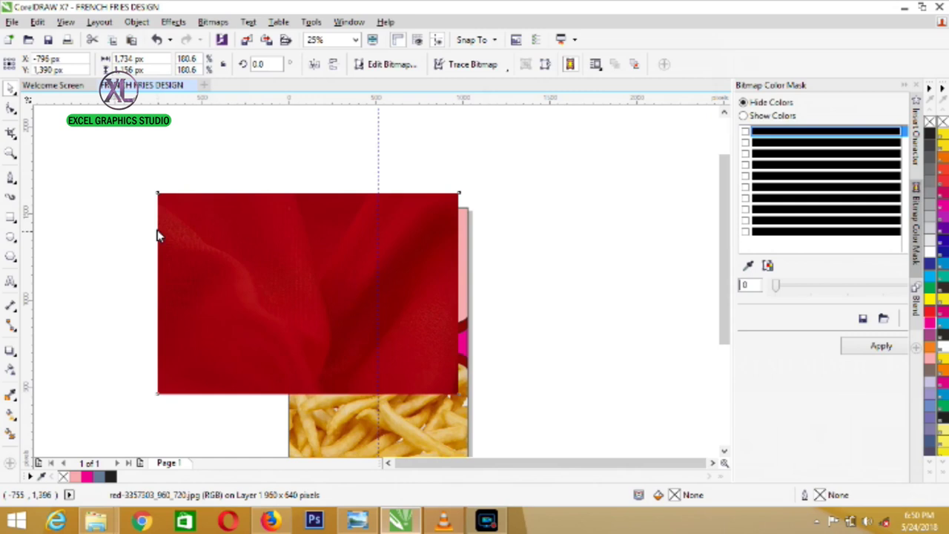
drag(157, 235, 0, 176)
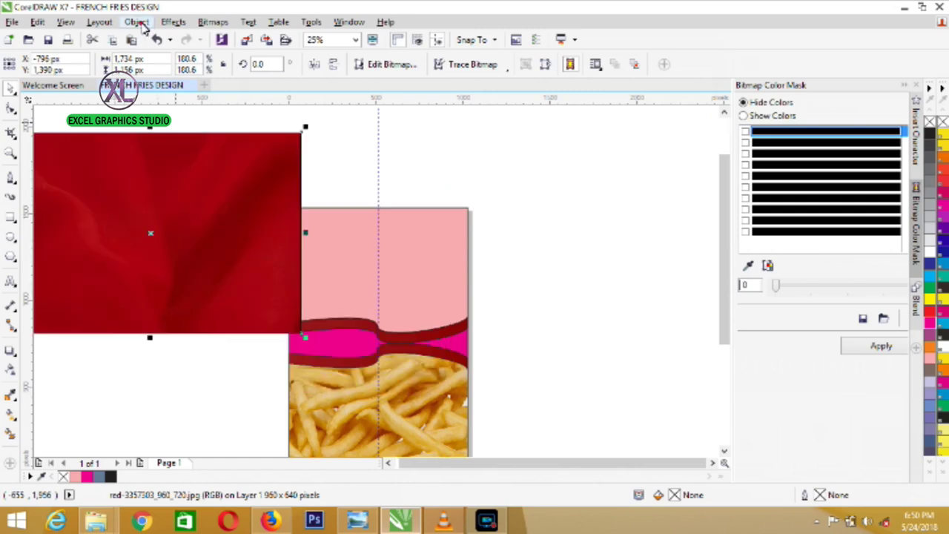
- PowerClip the red fabric image inside the upper pink shape and reposition it within the frame at about X 472, Y 1,302 px
click(319, 267)
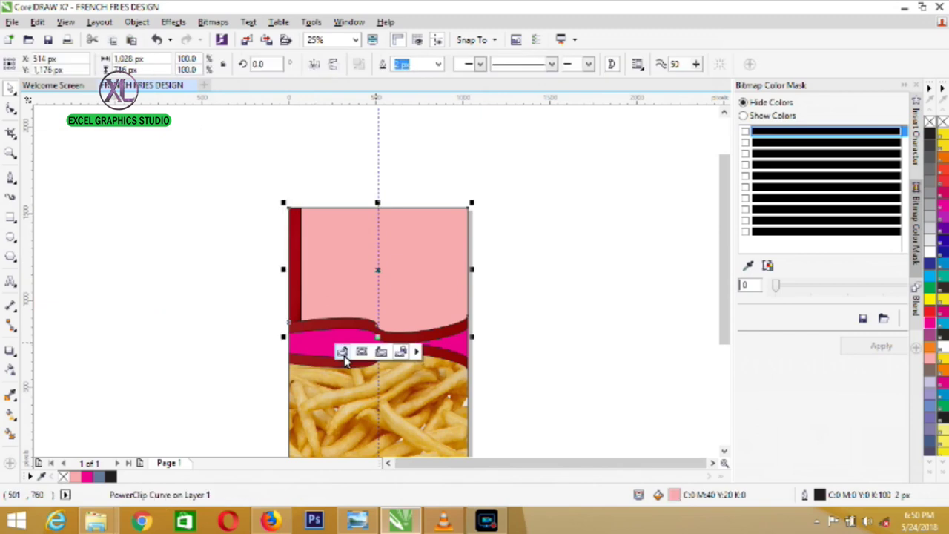
click(342, 353)
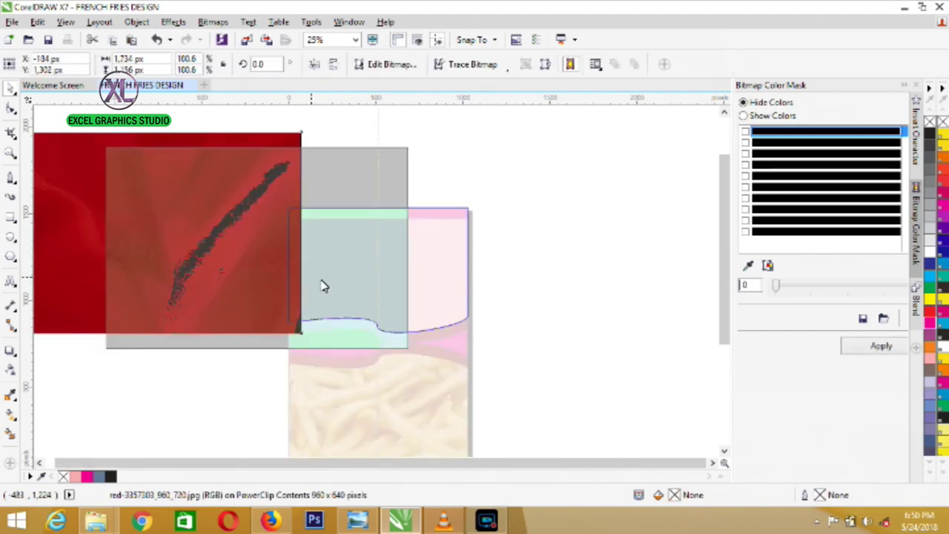
drag(323, 286, 425, 273)
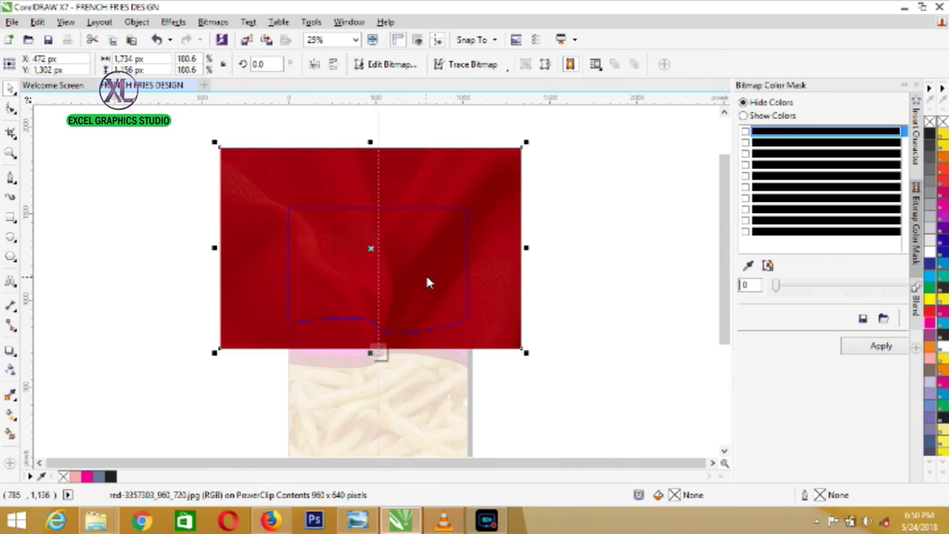
click(378, 353)
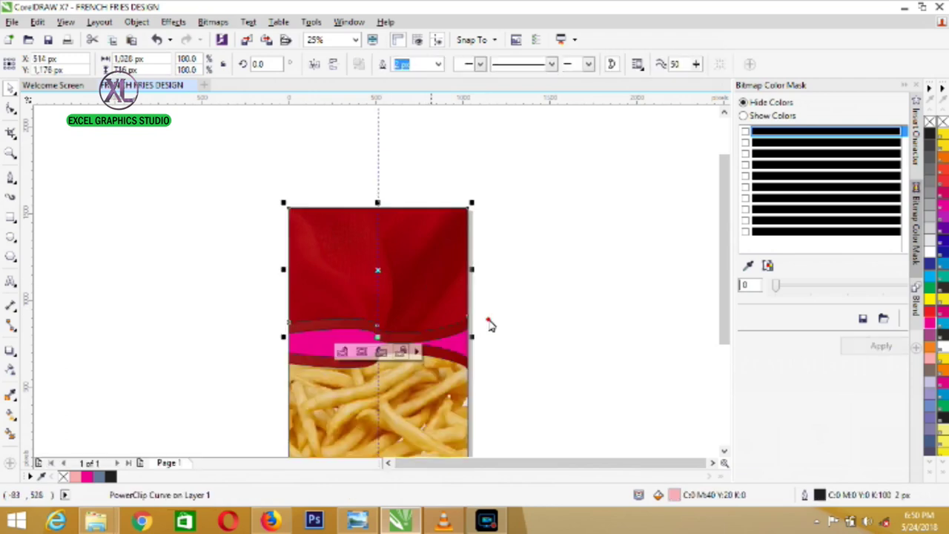
click(490, 324)
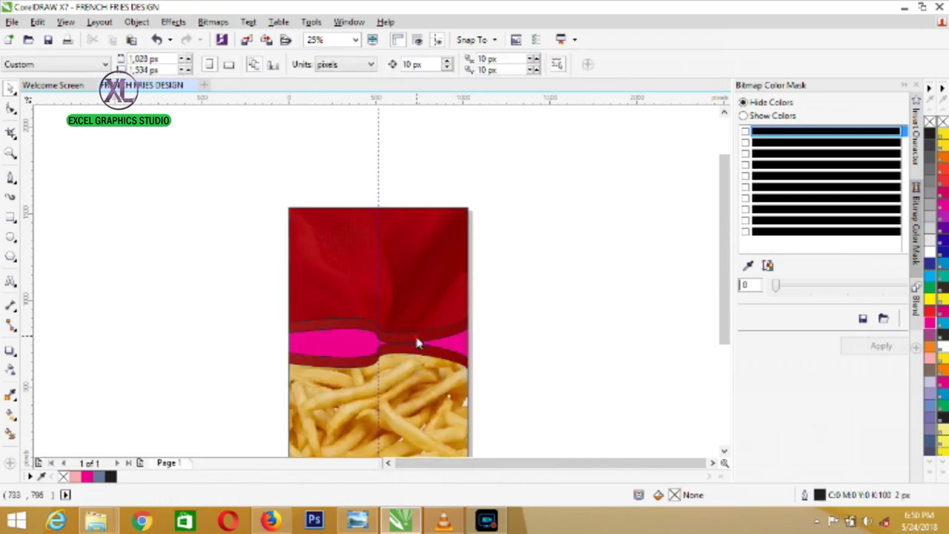
- Select the magenta background rectangle and sample a dark red from the artwork into the document palette
click(418, 343)
click(349, 351)
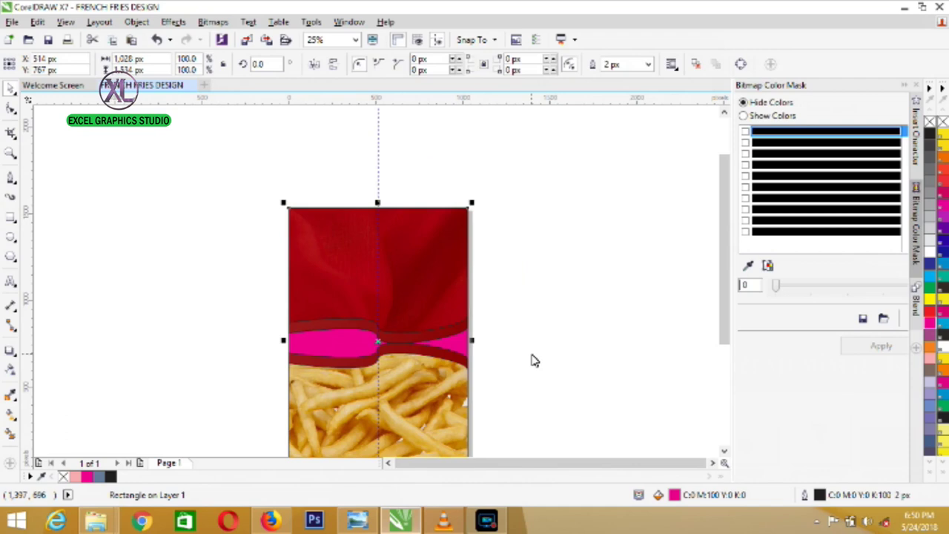
click(724, 451)
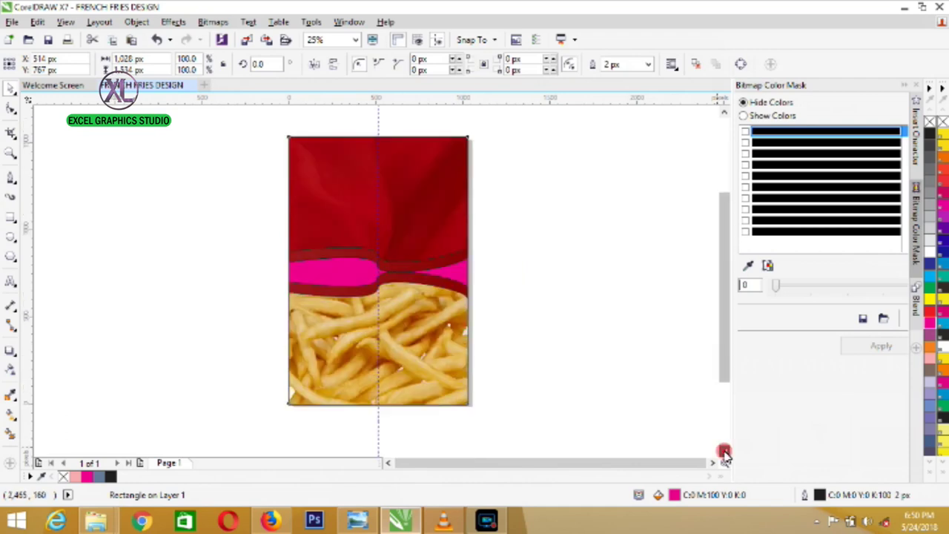
click(724, 452)
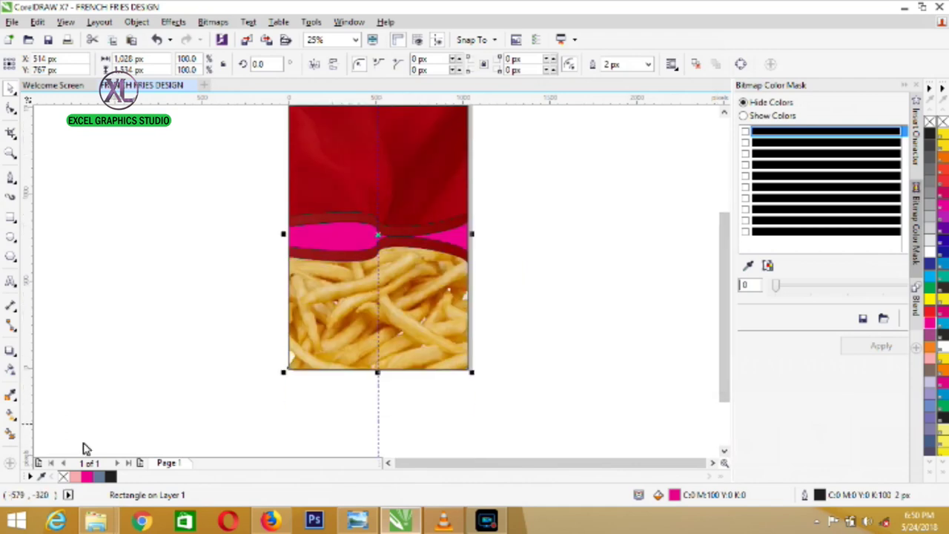
click(39, 477)
click(301, 199)
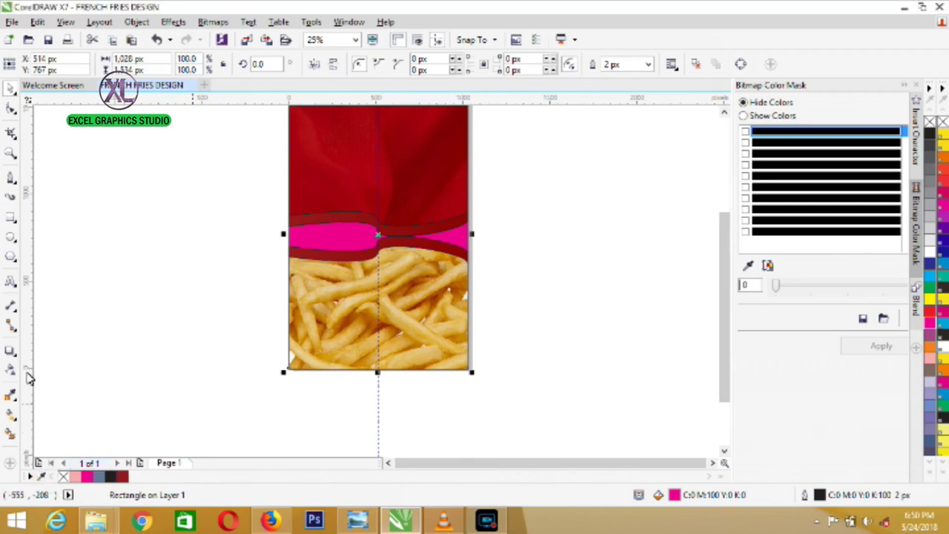
- Sample a second dark red from the fabric area into the document palette, keeping the magenta rectangle selected
click(40, 477)
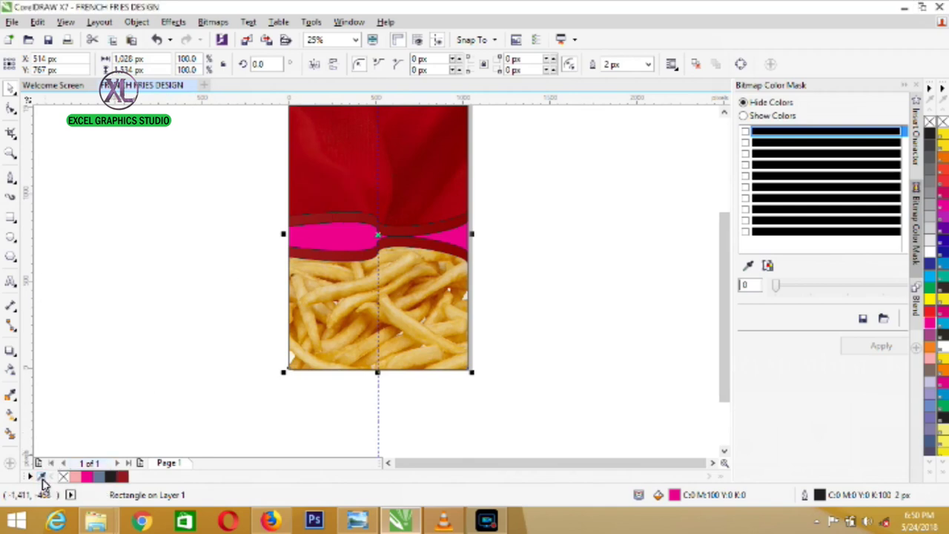
click(419, 158)
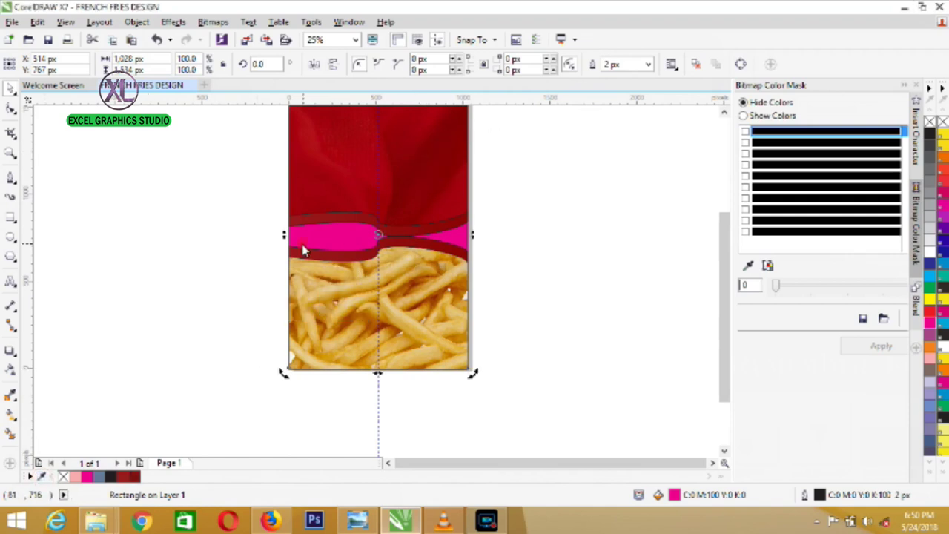
click(223, 255)
key(Tab)
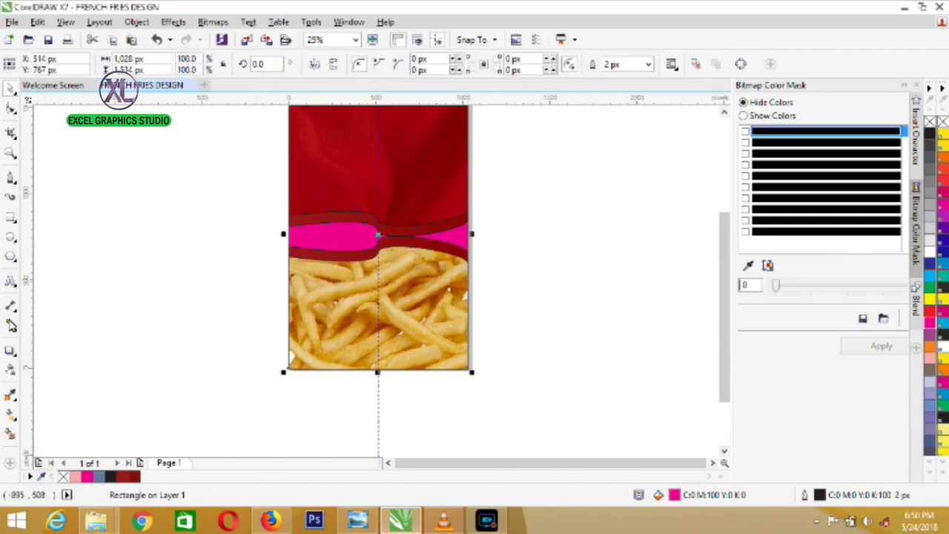
- Apply an elliptical fountain fill to the magenta background rectangle, stretching its outer node slightly beyond the page edge
click(10, 417)
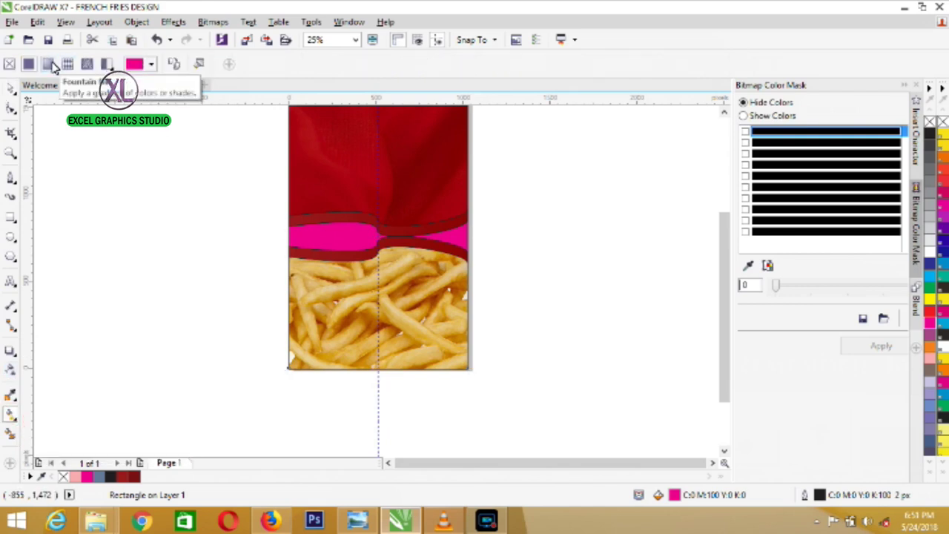
click(50, 64)
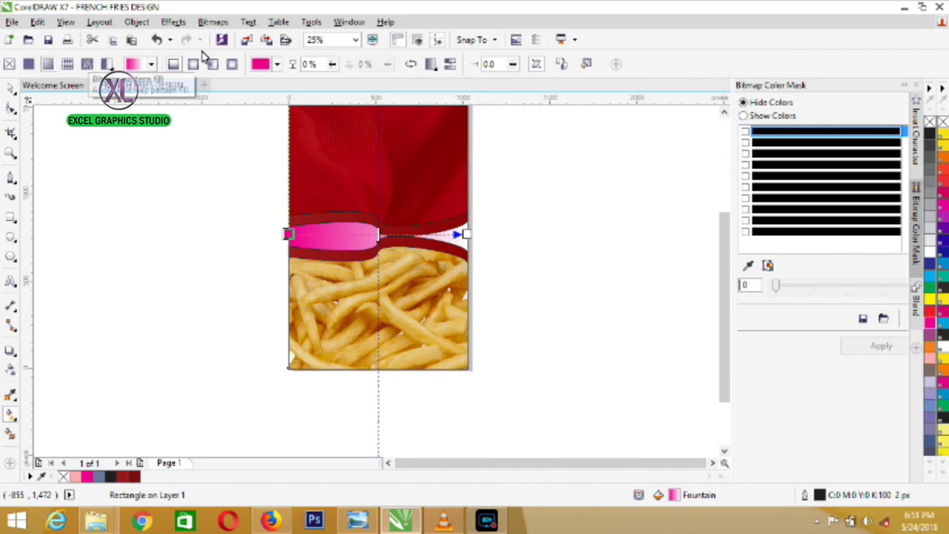
drag(467, 232, 499, 234)
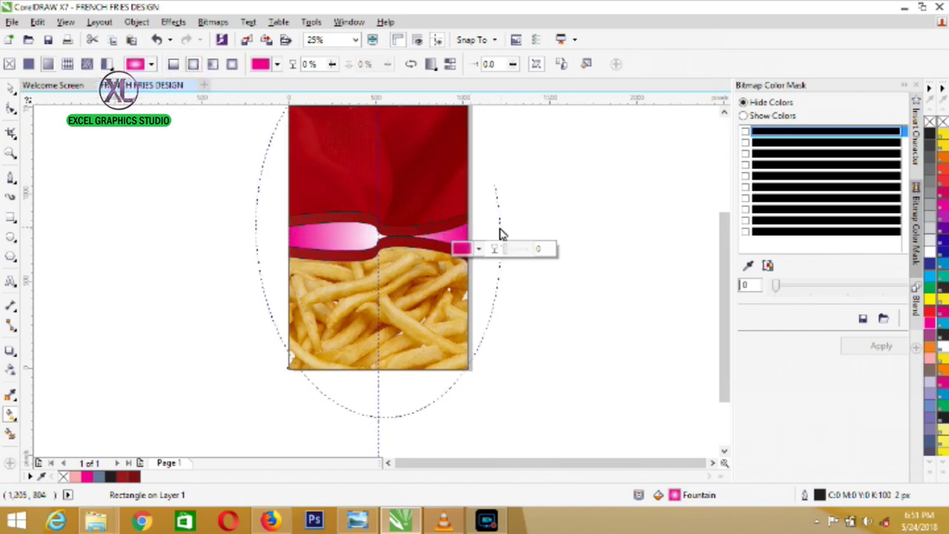
click(724, 112)
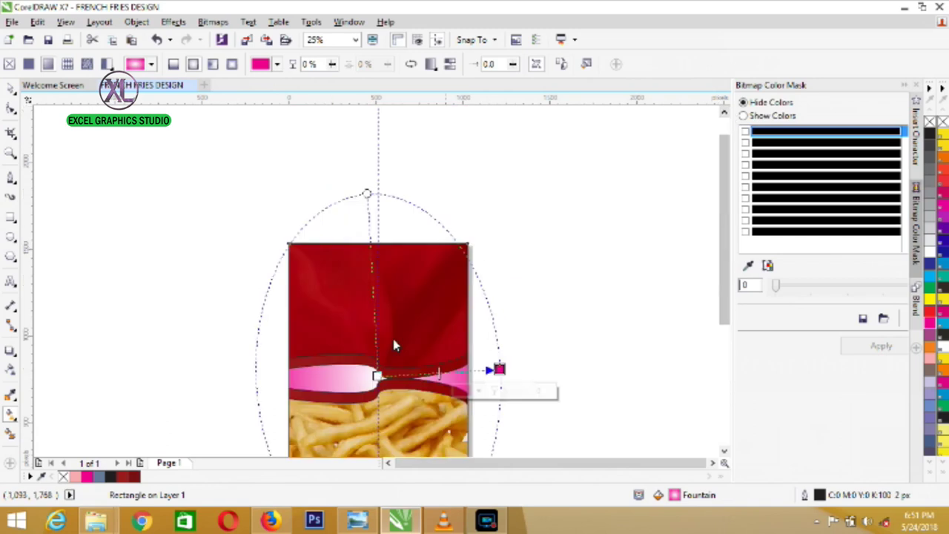
- Shift the gradient's centre slightly left and colour its centre C22 M100 Y100 K26 and its outer node the second sampled dark red
drag(380, 377, 363, 380)
click(341, 402)
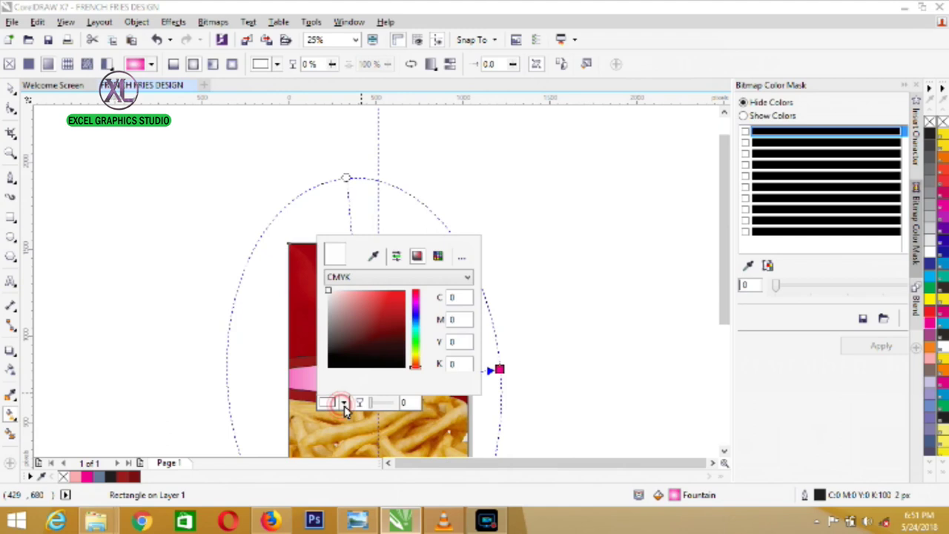
click(373, 256)
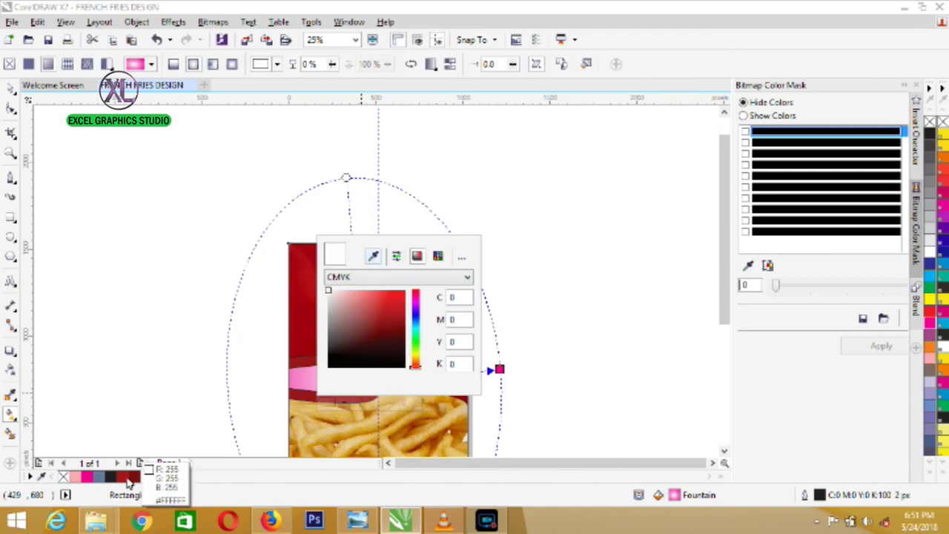
click(127, 479)
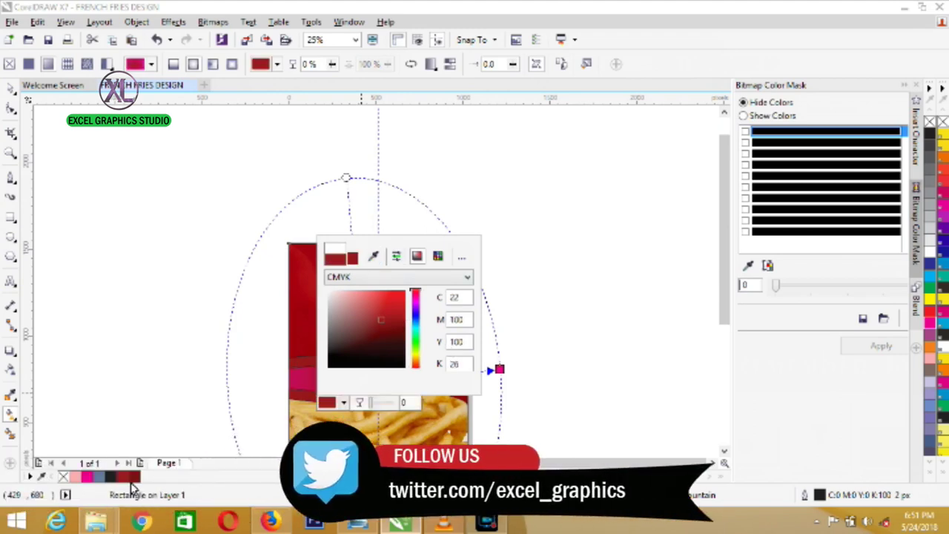
click(501, 370)
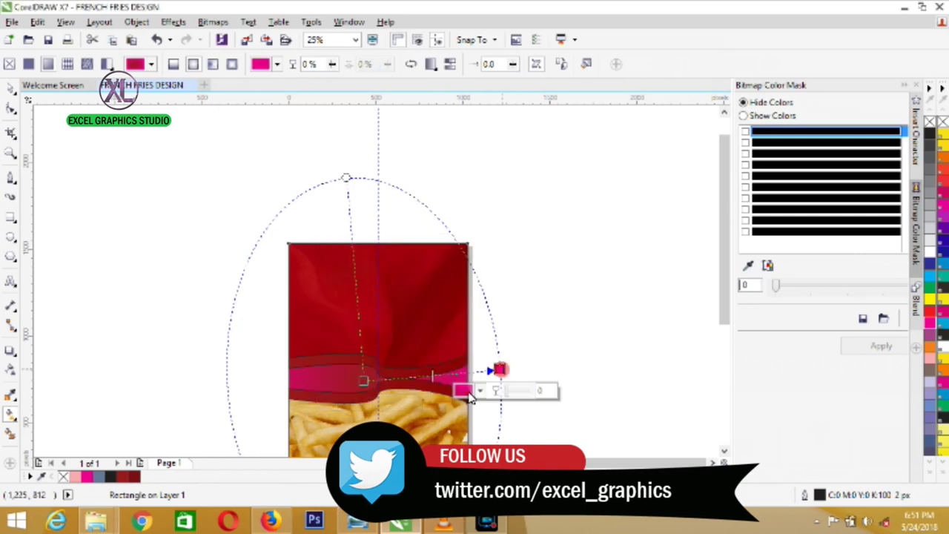
click(134, 478)
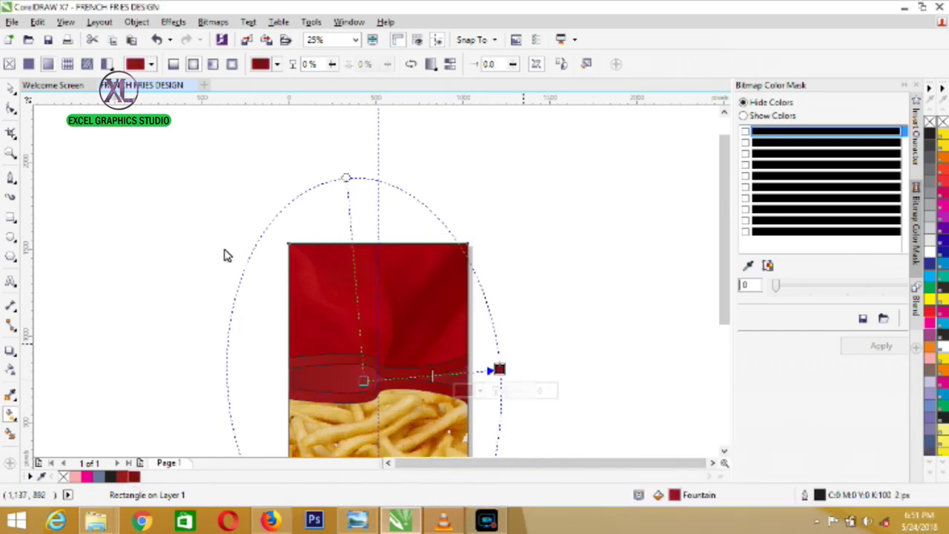
click(11, 89)
key(Escape)
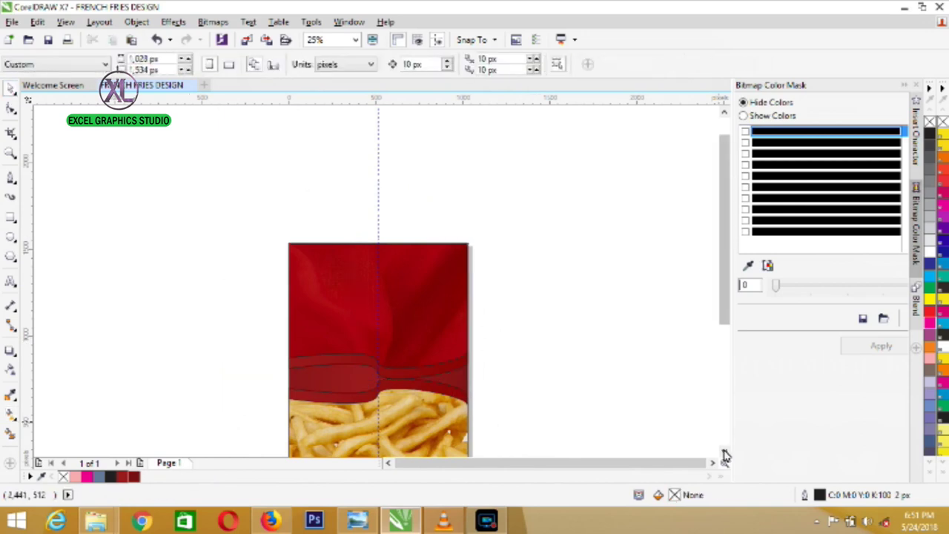
- Select the two wavy dark red bands together and remove their outlines
scroll(393, 313, down, 3)
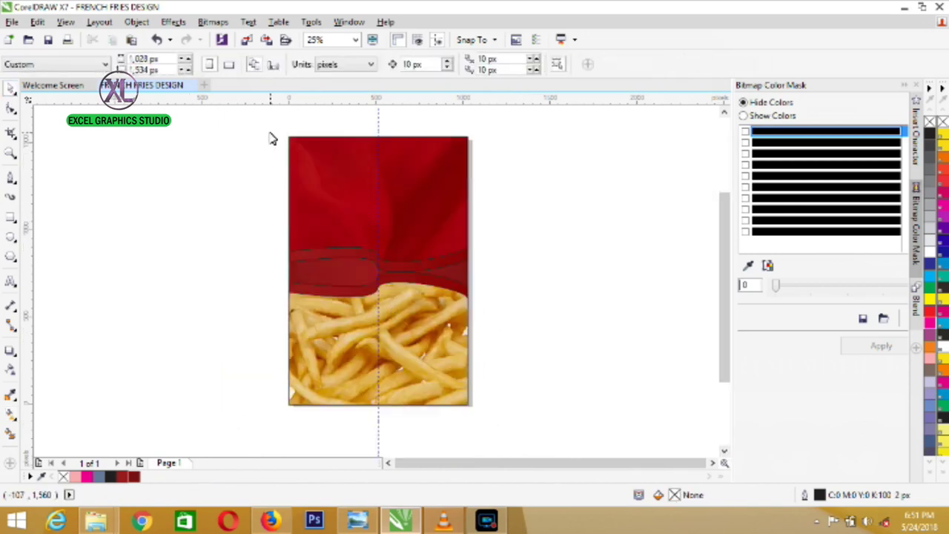
drag(271, 161, 482, 308)
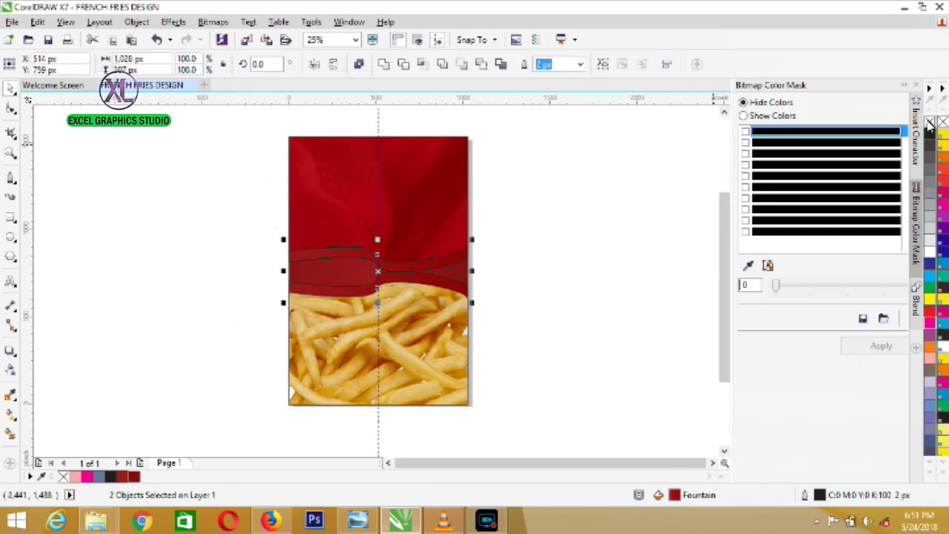
click(659, 189)
click(724, 112)
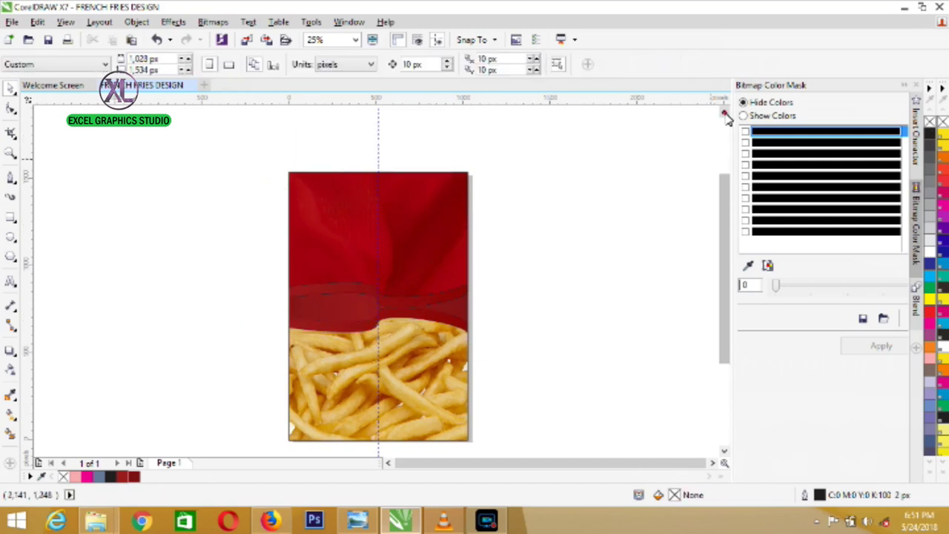
click(724, 113)
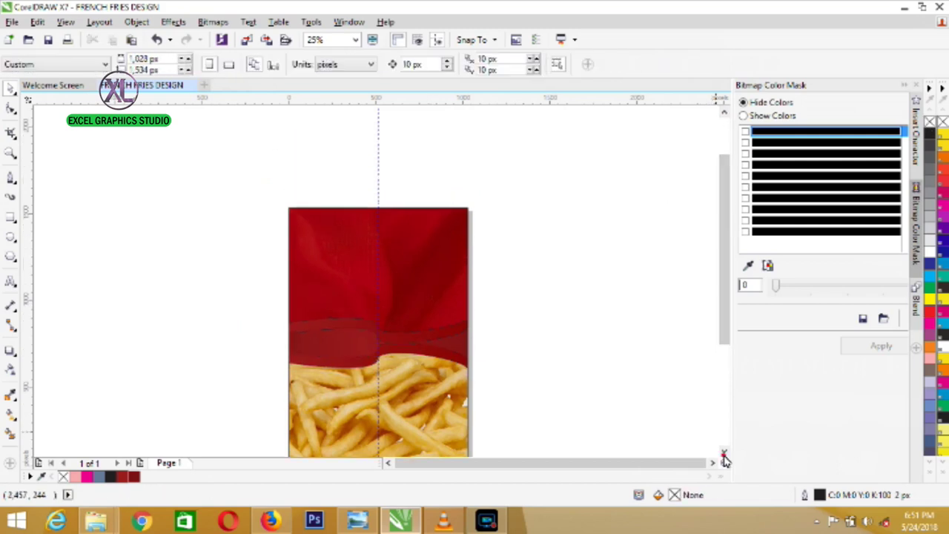
- Delete the vertical guideline at X 514 px running through the middle of the page
click(724, 453)
click(724, 454)
click(724, 454)
right_click(378, 343)
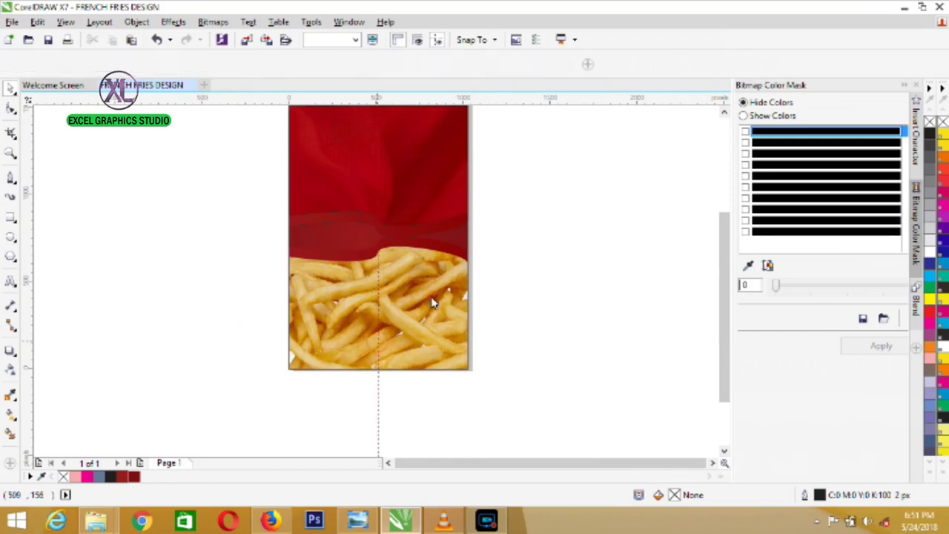
click(432, 299)
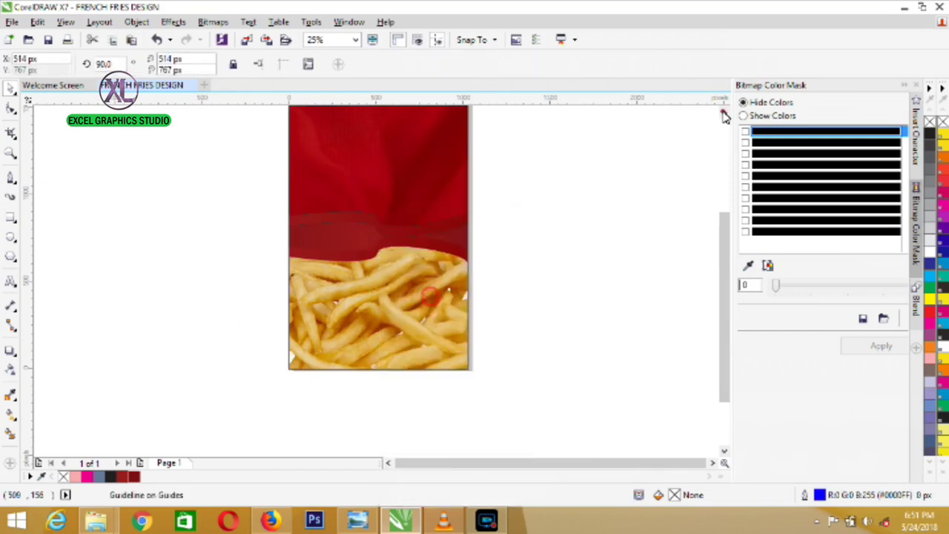
- Add the artistic text "EXCEL FOOD LIMITED" beside the red fabric area and select all of its characters
click(724, 112)
click(724, 112)
click(724, 113)
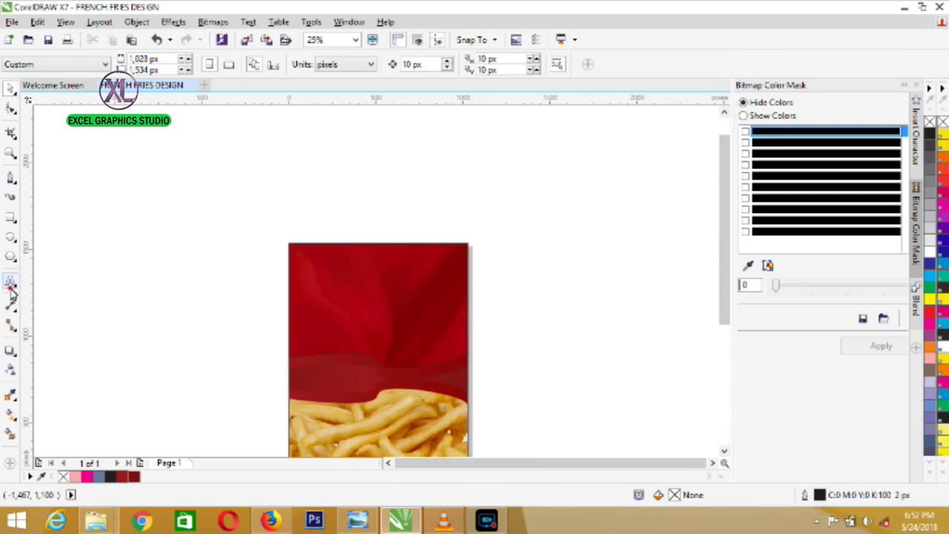
click(11, 284)
click(234, 322)
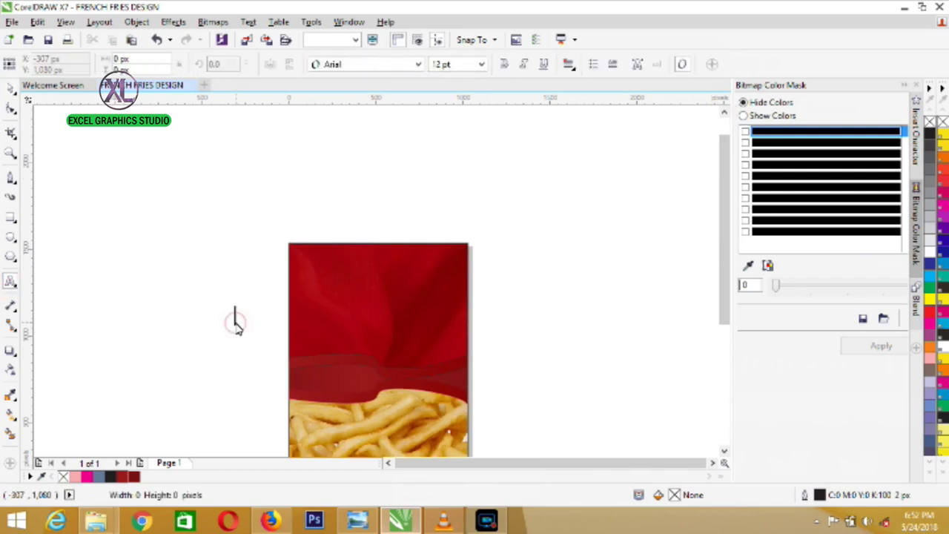
text(EXCEL)
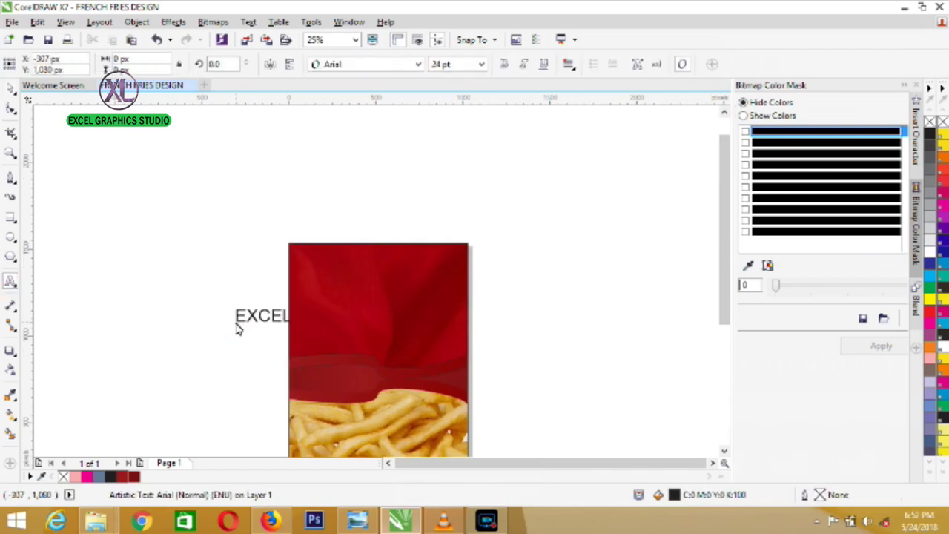
text( FOOD LIMITED)
key(ctrl+a)
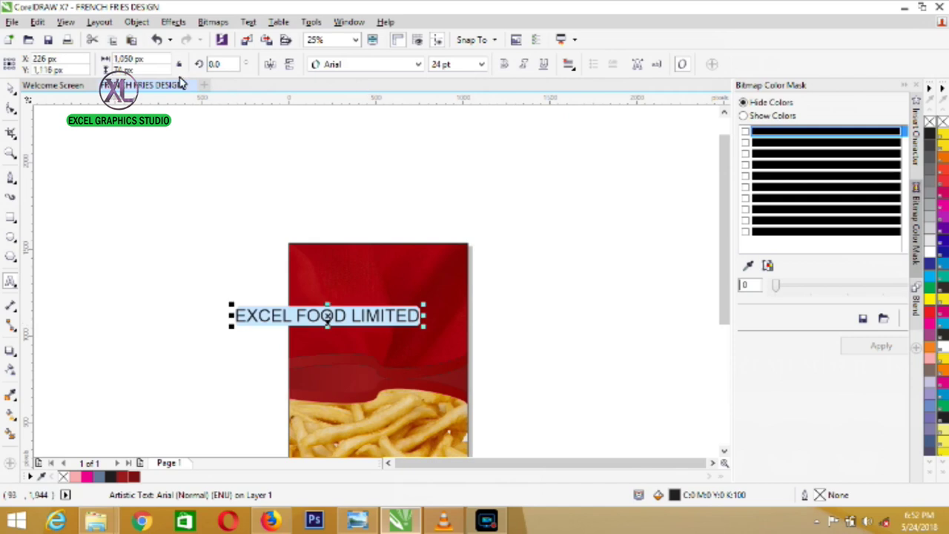
- Set the company name in Nexa Bold at 16 pt and move it to about X 529, Y 1,408 px
click(418, 65)
click(399, 101)
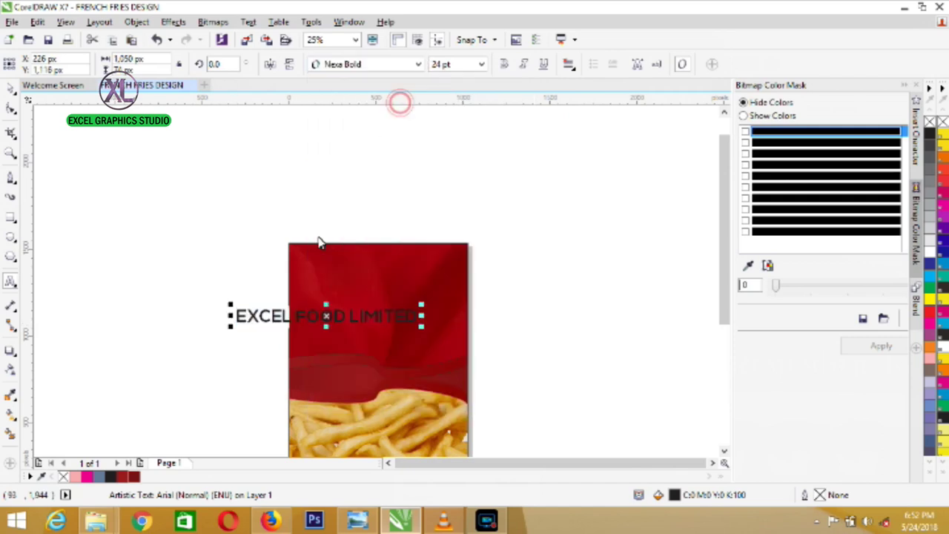
click(481, 65)
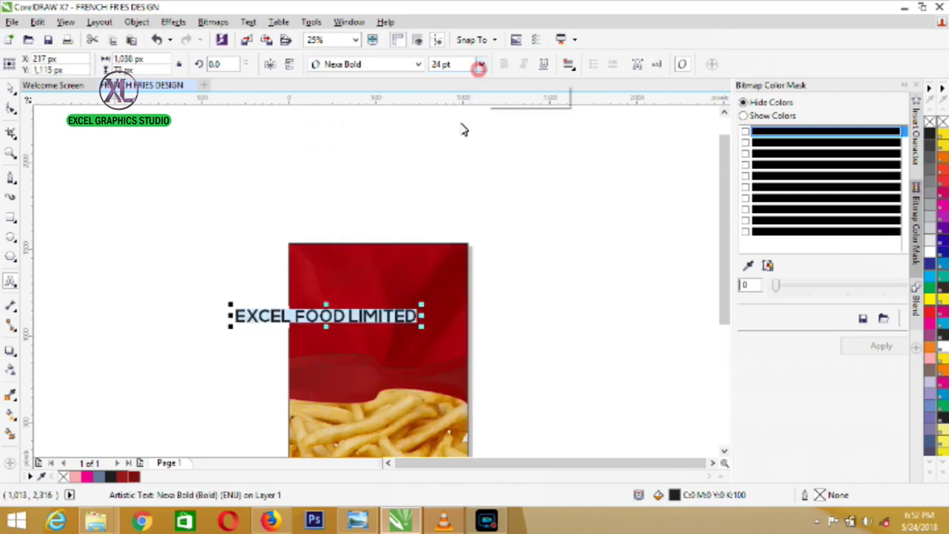
click(452, 175)
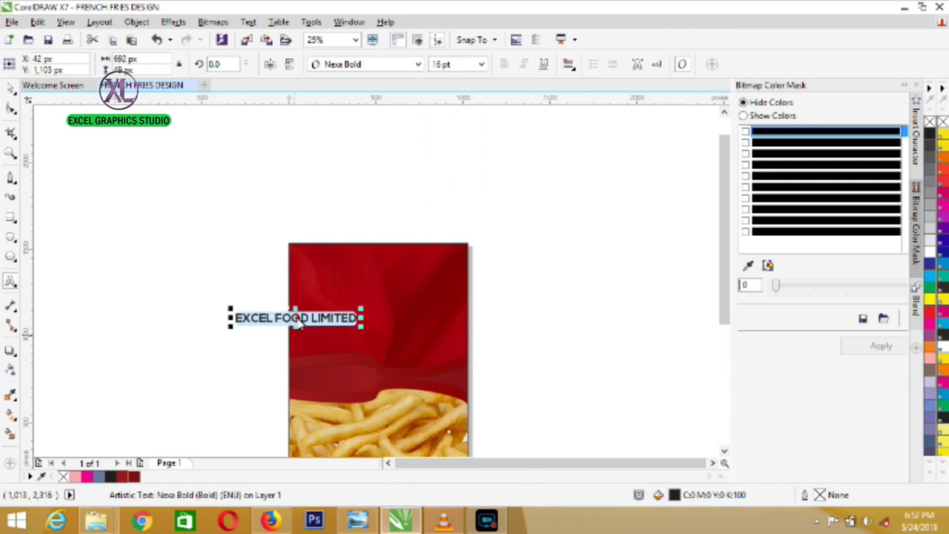
drag(298, 320, 384, 270)
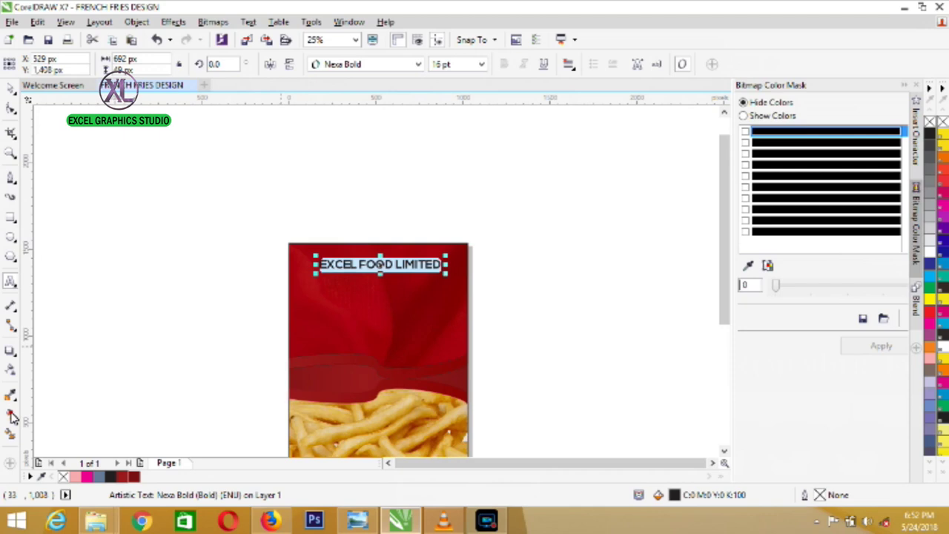
- Apply a linear fountain fill to the company name and set its end colour to orange, C5 M64 Y100 K0
click(11, 417)
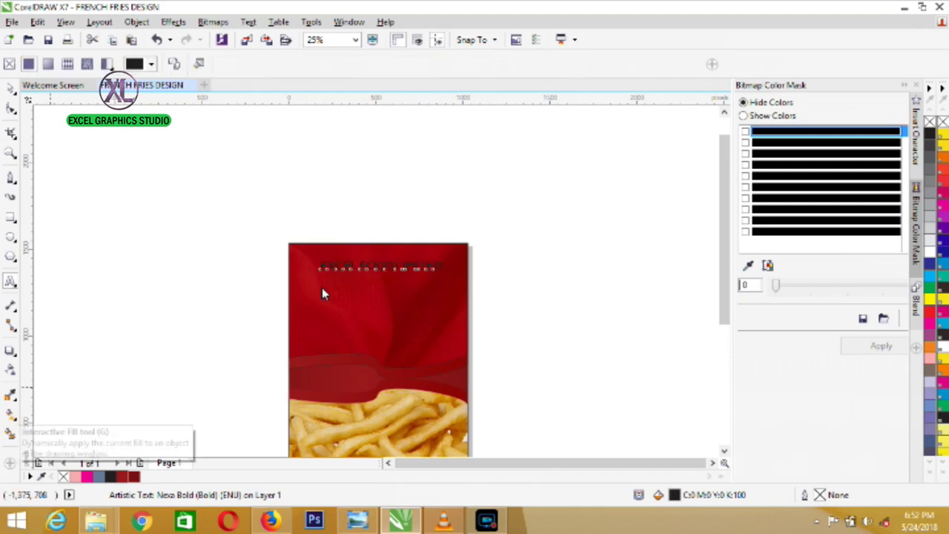
click(48, 64)
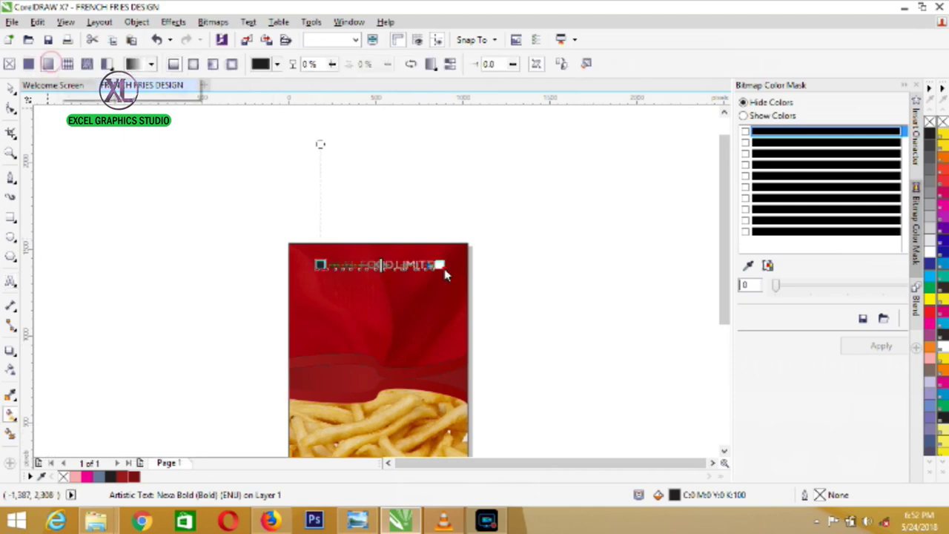
click(444, 270)
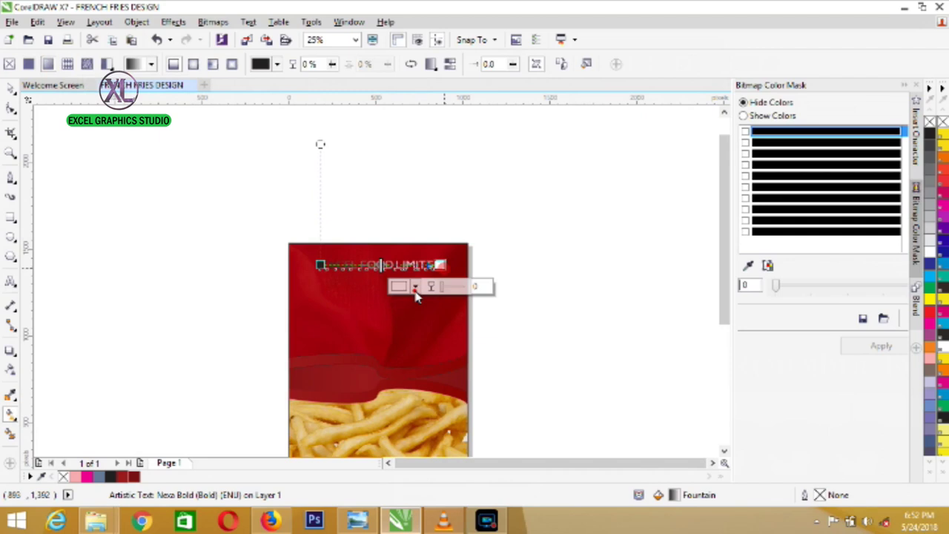
click(416, 288)
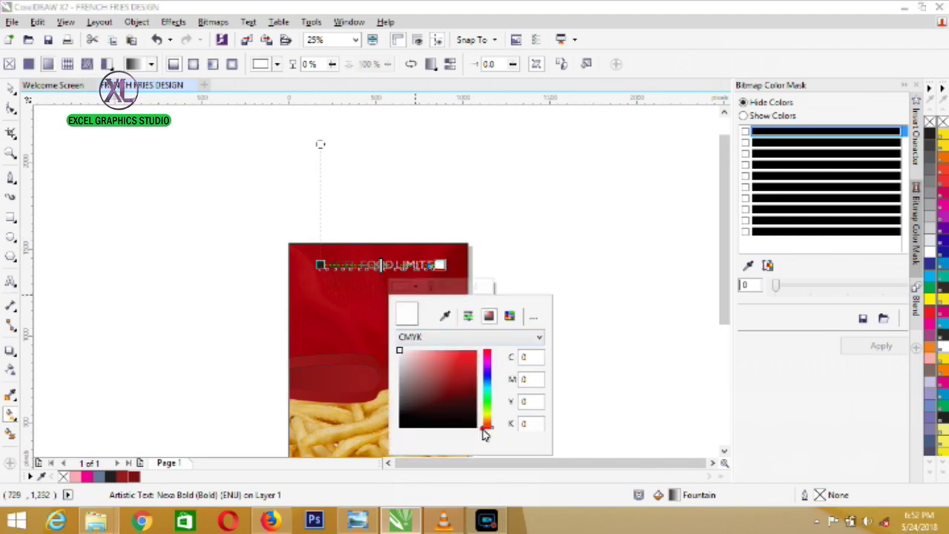
drag(484, 434, 489, 424)
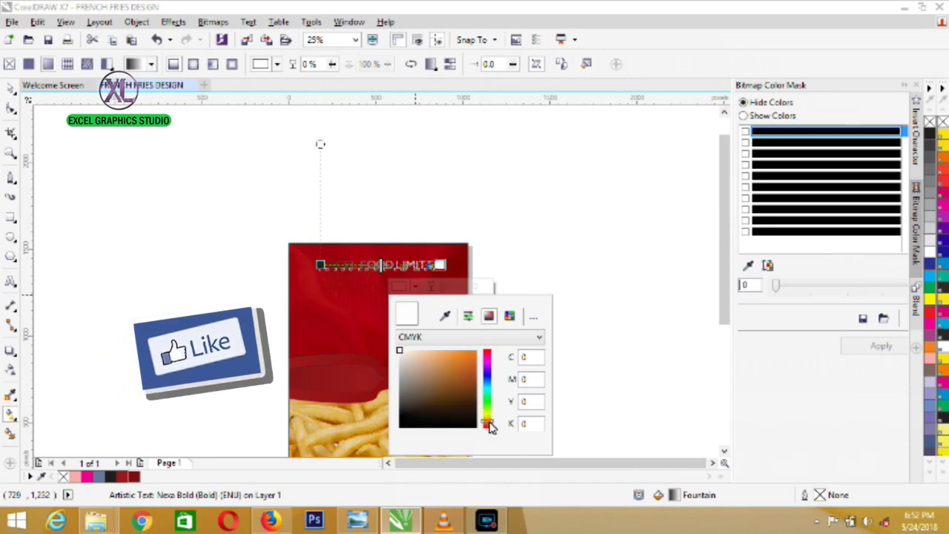
click(469, 357)
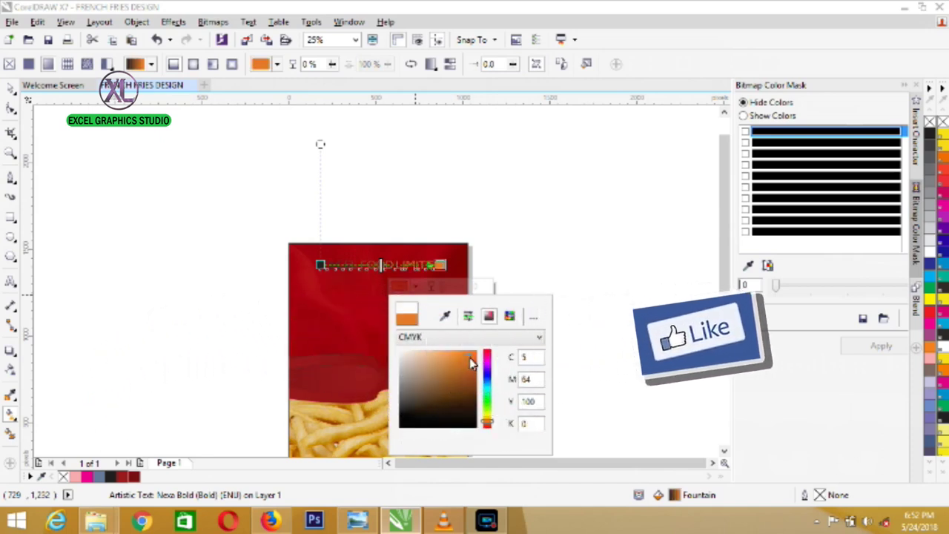
- Change the start colour of the company name's gradient to a golden yellow
click(318, 266)
click(295, 287)
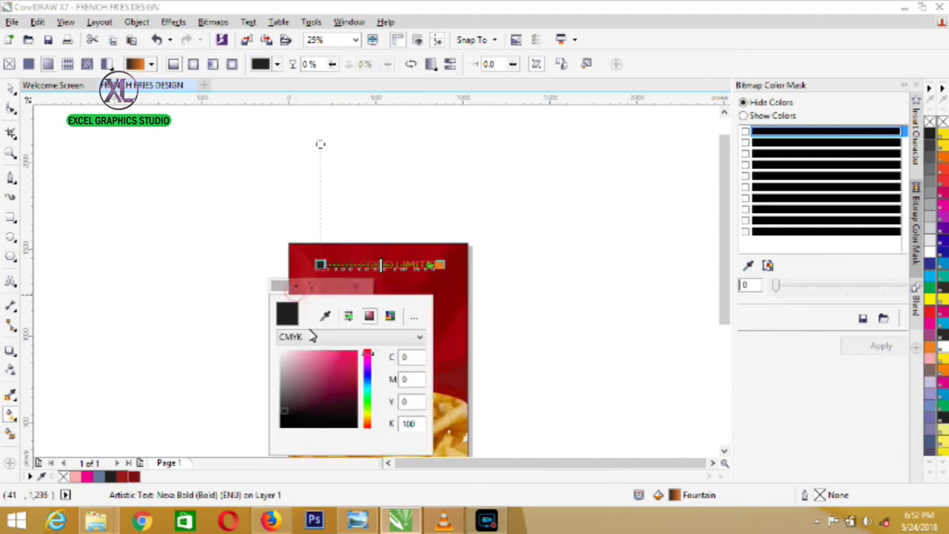
drag(372, 359, 371, 422)
click(351, 358)
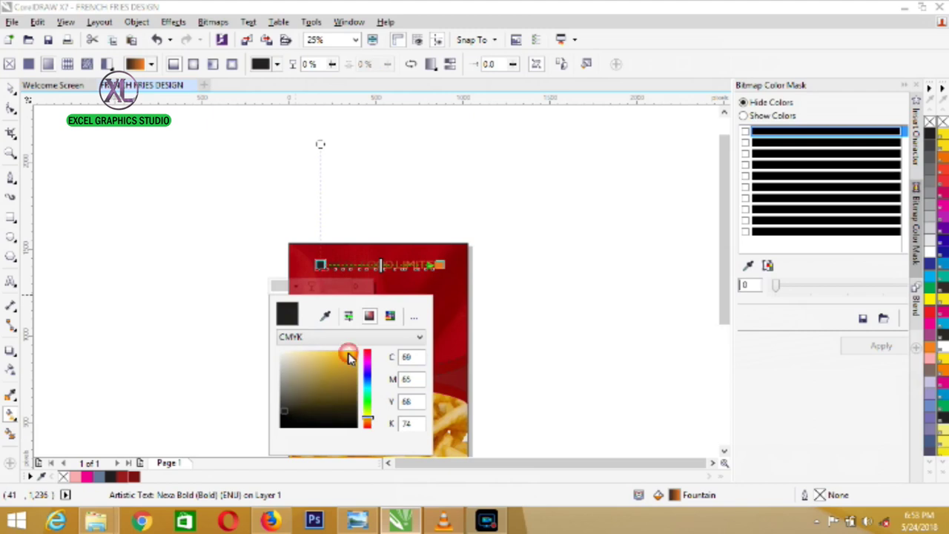
- Finish editing the company name's gradient and deselect the text
key(Escape)
click(10, 88)
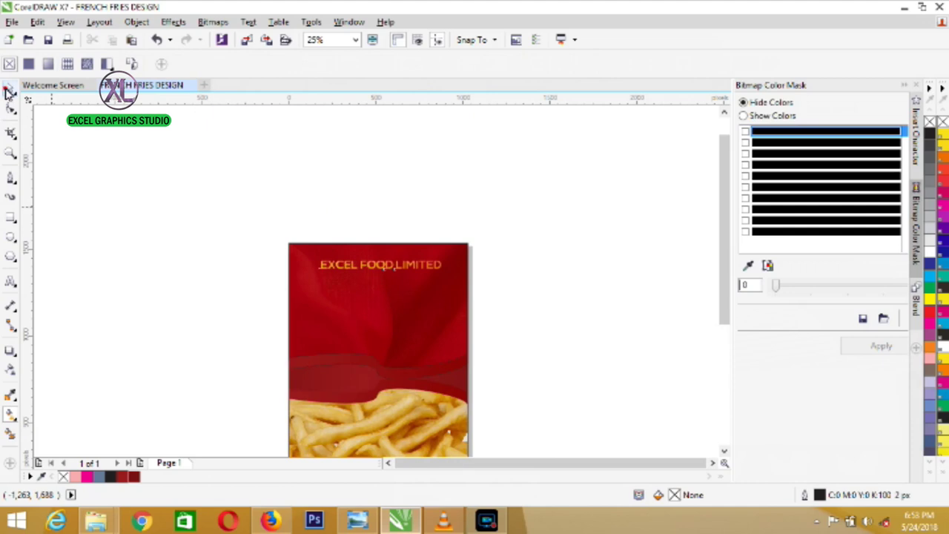
click(445, 333)
click(523, 351)
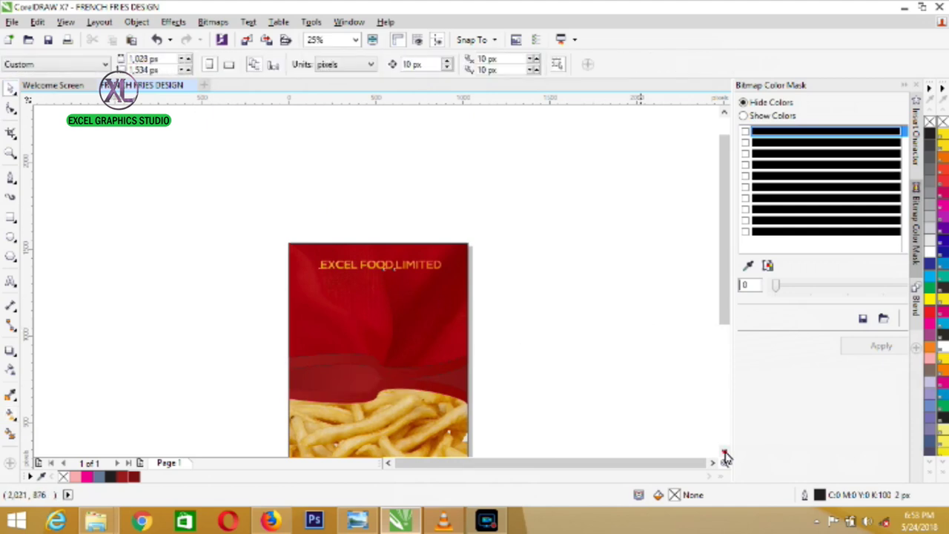
- Add the artistic text "French Fries" on the empty area beside the package
scroll(192, 295, down, 3)
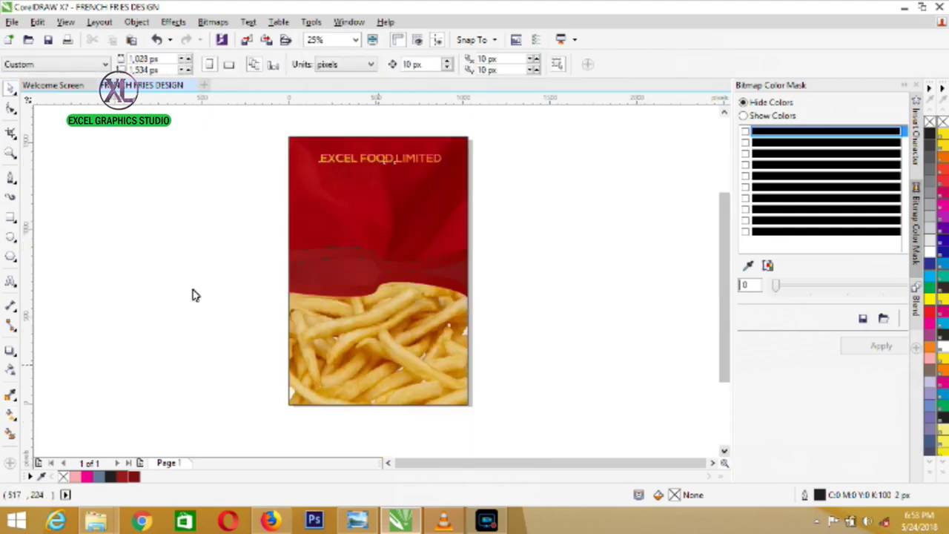
click(10, 282)
click(141, 268)
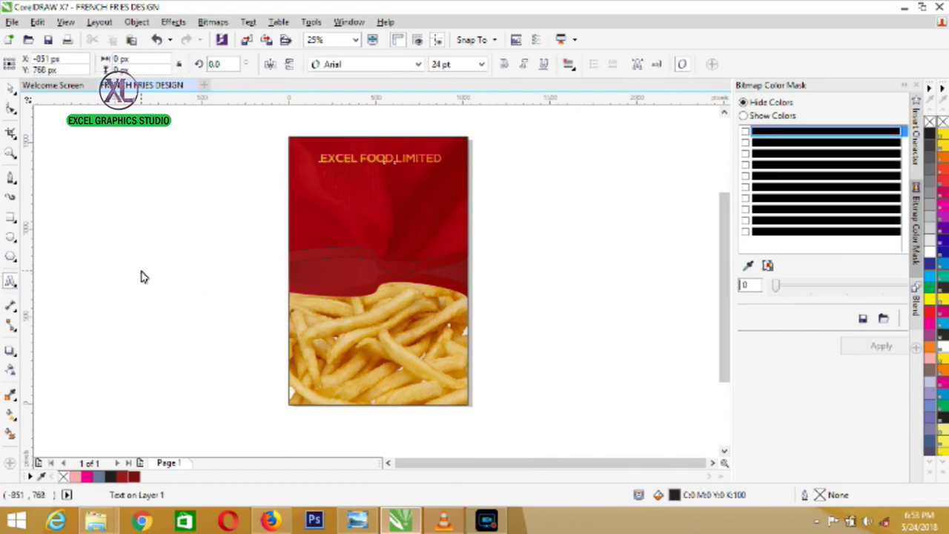
text(French )
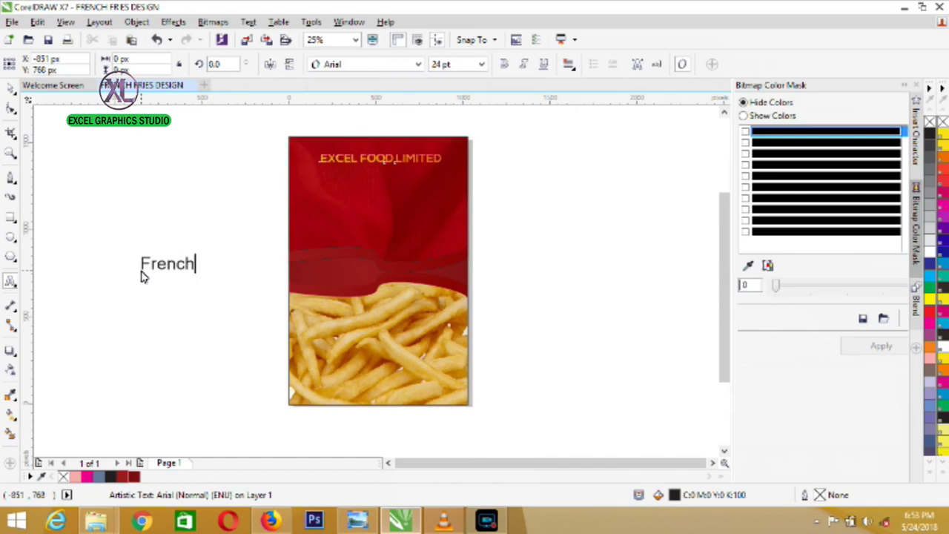
text(Fries)
- Set "French Fries" in Barber Street_PersonalUseOnly at 48 pt and move it onto the red fabric below the company name
click(418, 64)
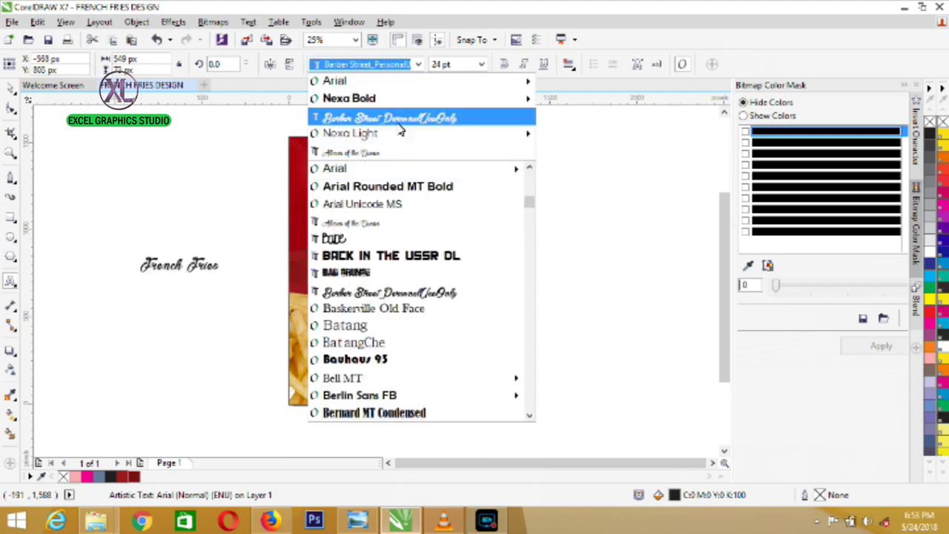
click(397, 119)
click(482, 65)
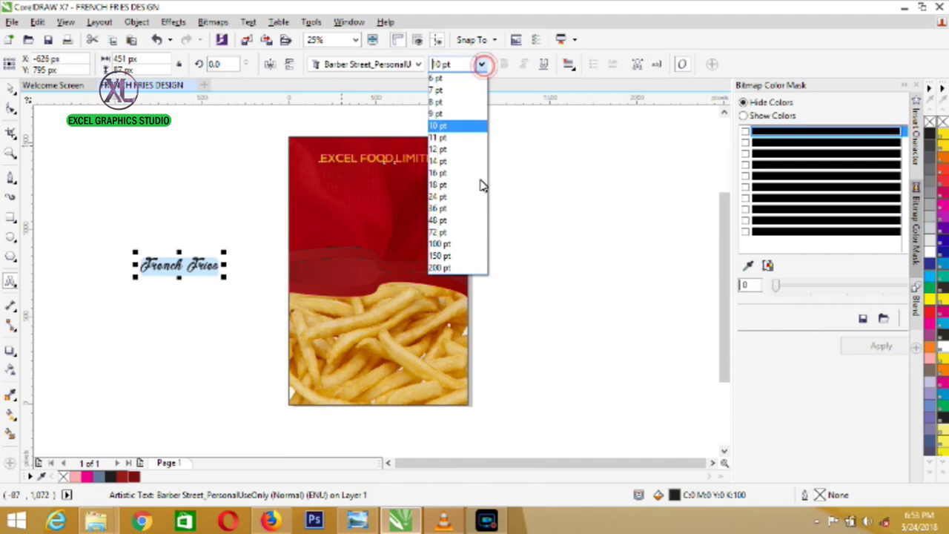
click(463, 227)
click(404, 245)
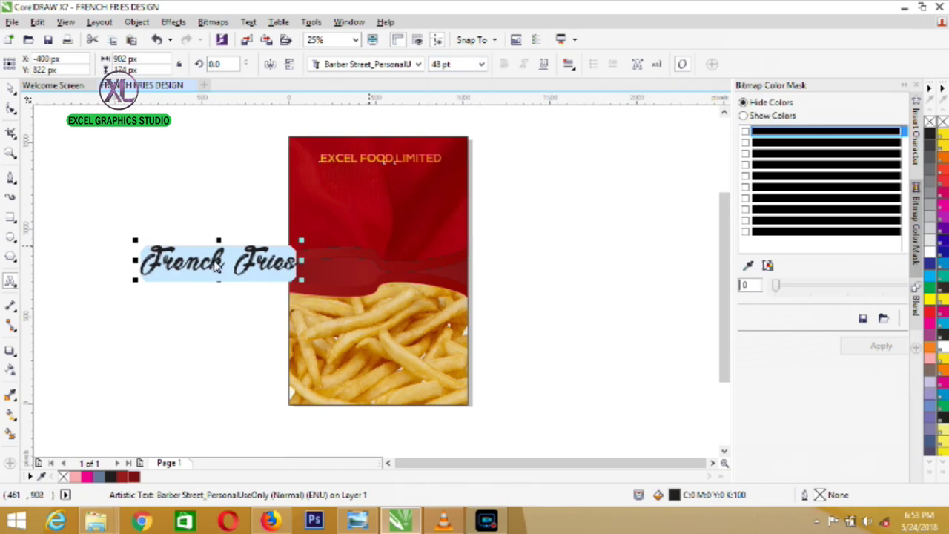
drag(219, 269, 378, 215)
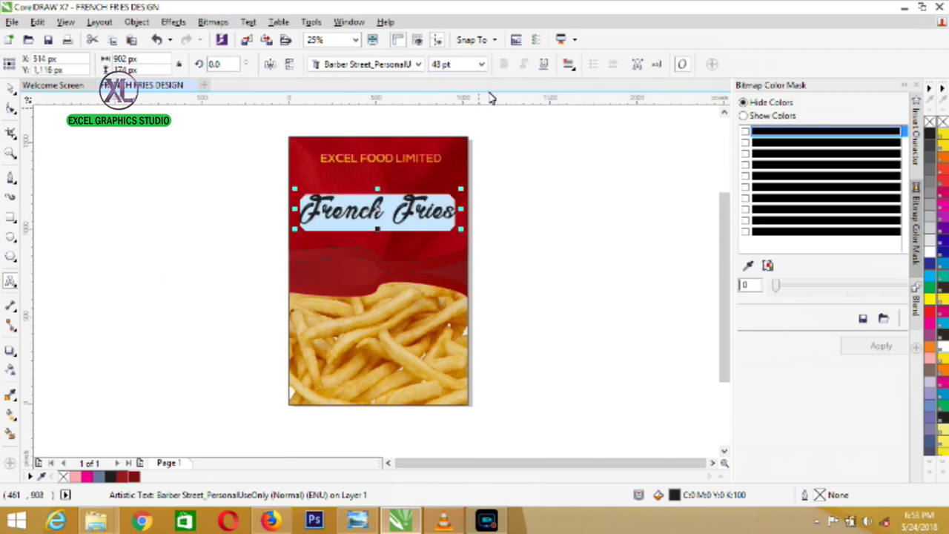
- Reduce the "French Fries" text to 36 pt and fill it with white
click(481, 65)
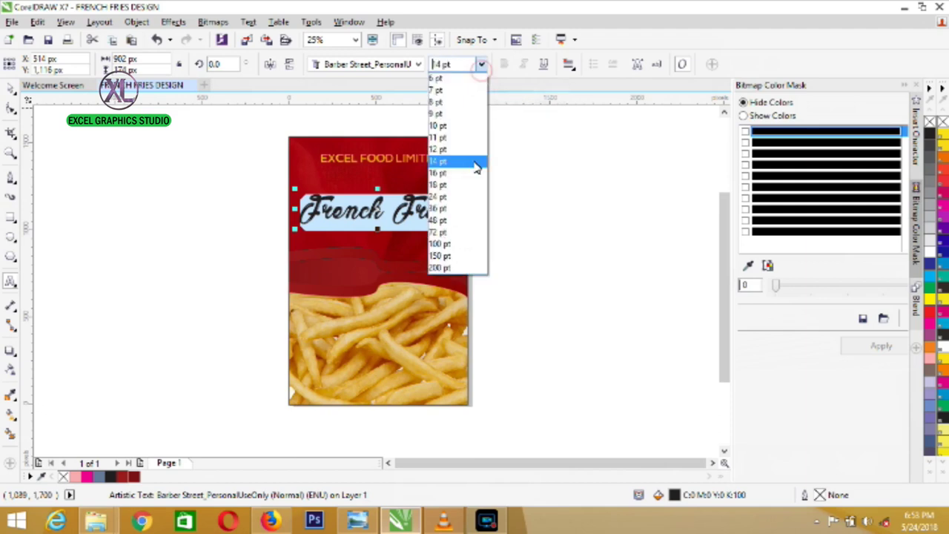
click(470, 213)
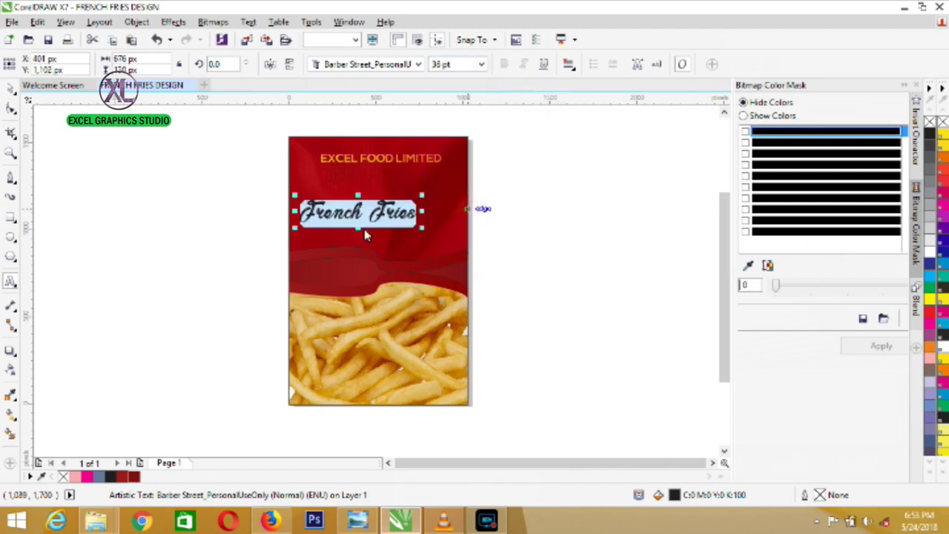
click(928, 256)
- Centre "French Fries" on the page and move it straight up to about Y 1,176 px, below the company name
click(10, 88)
key(p)
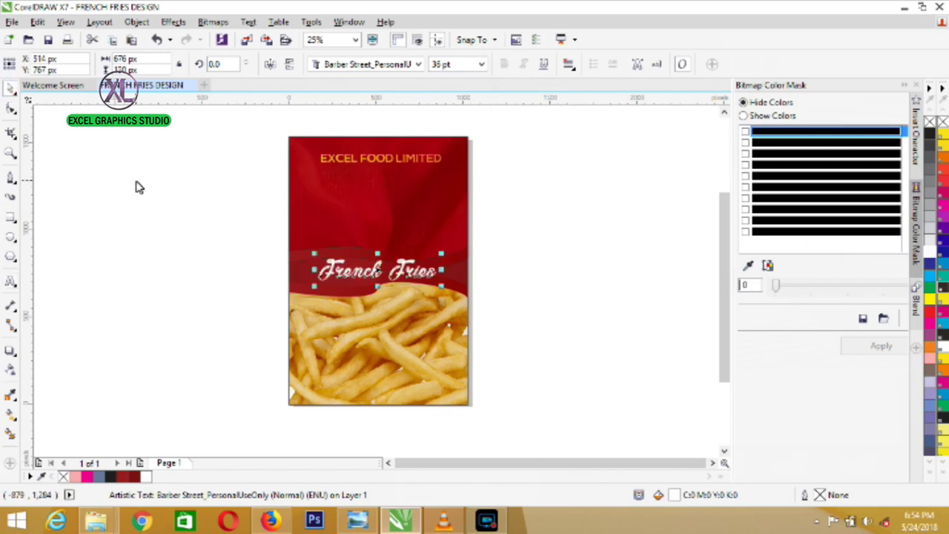
drag(381, 278, 379, 203)
click(517, 254)
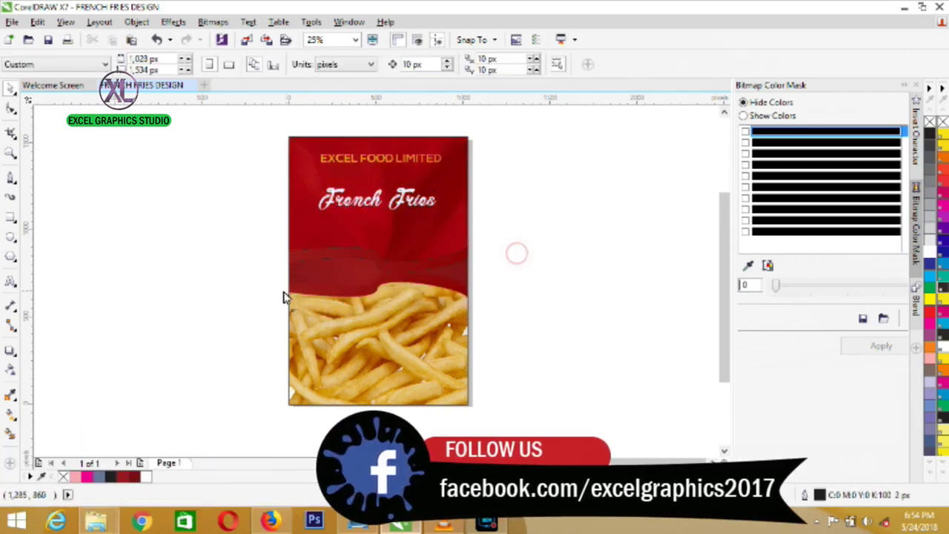
- Add the artistic text "100% Natural" on the empty area beside the package
click(11, 281)
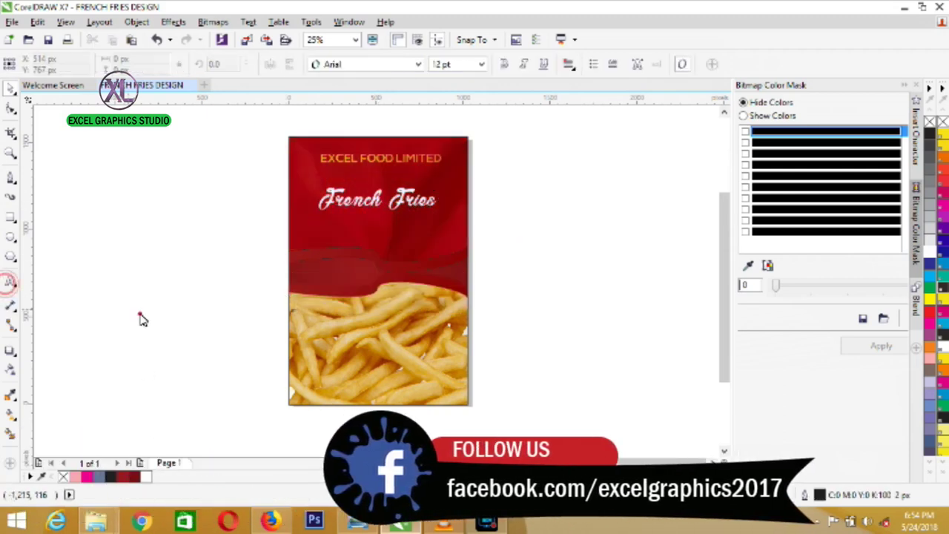
click(141, 317)
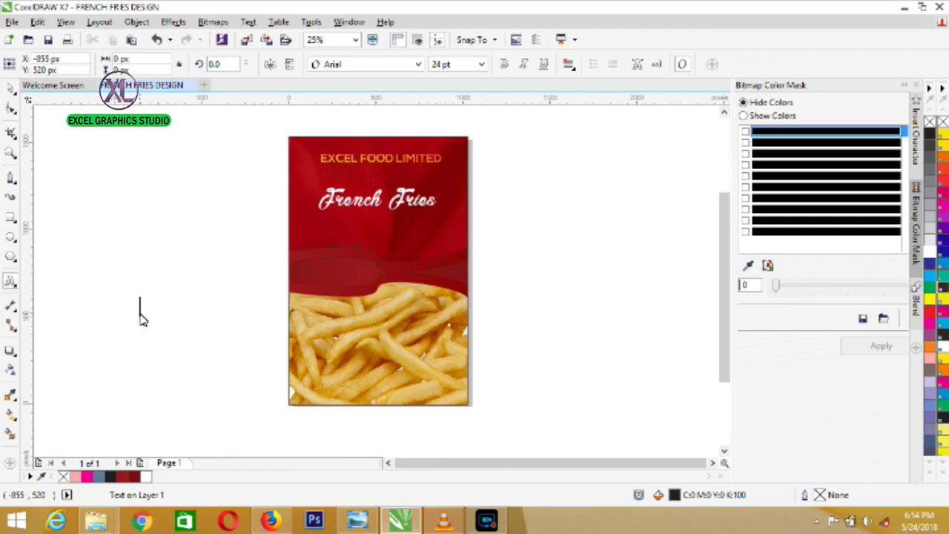
text(100% Nature)
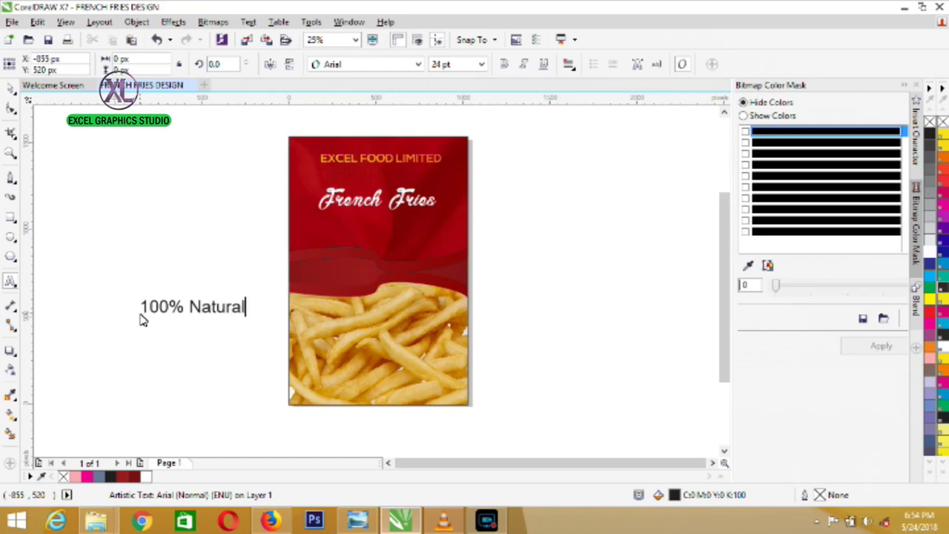
- Set all of the "100% Natural" text in Nexa Light at 18 pt
key(ctrl+a)
click(419, 65)
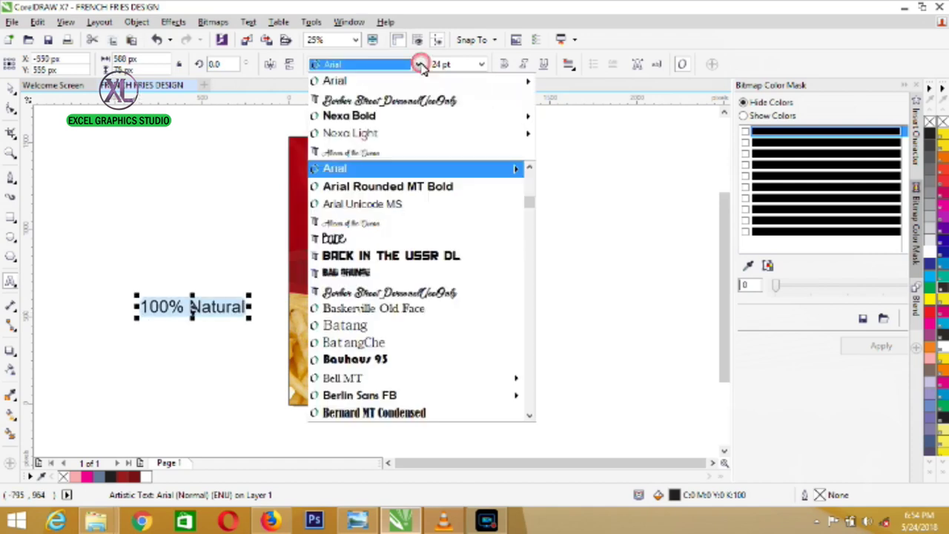
mouse_move(495, 126)
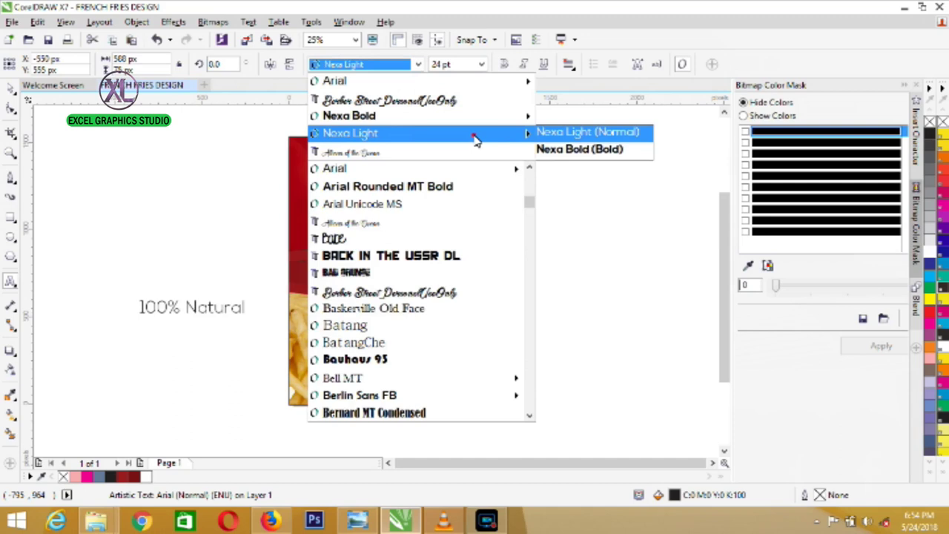
click(474, 138)
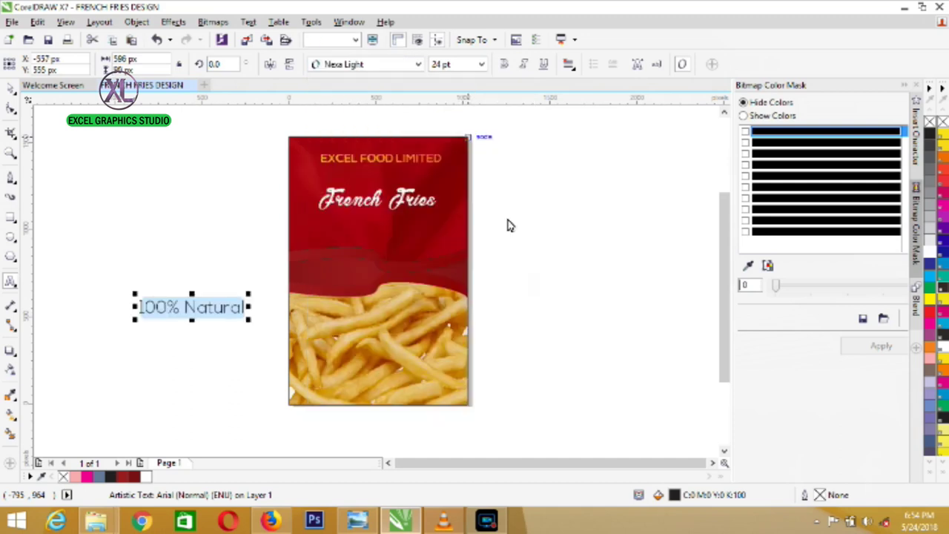
click(482, 64)
click(474, 183)
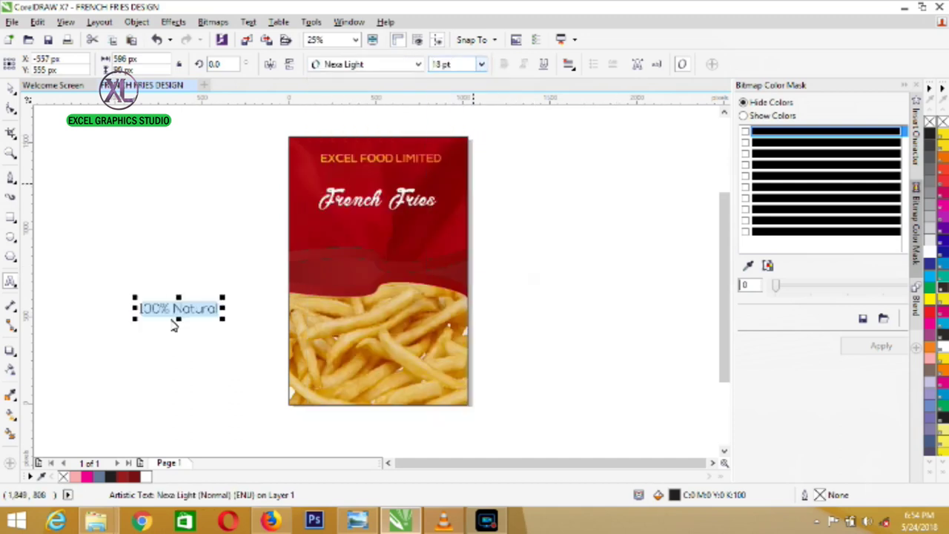
- Move "100% Natural" onto the dark red band at about X 265, Y 760 px and fill it with yellow, C0 M0 Y100 K0
drag(178, 313, 349, 279)
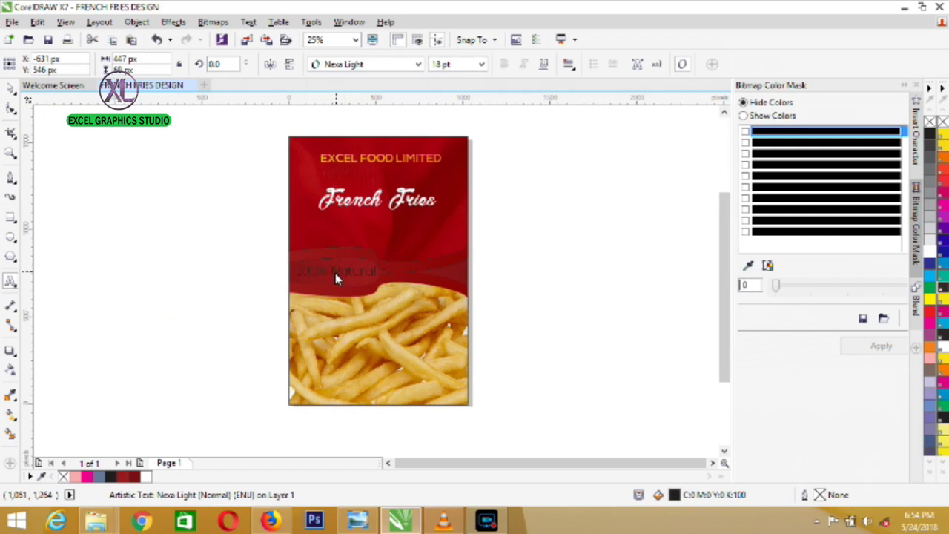
click(334, 273)
click(938, 299)
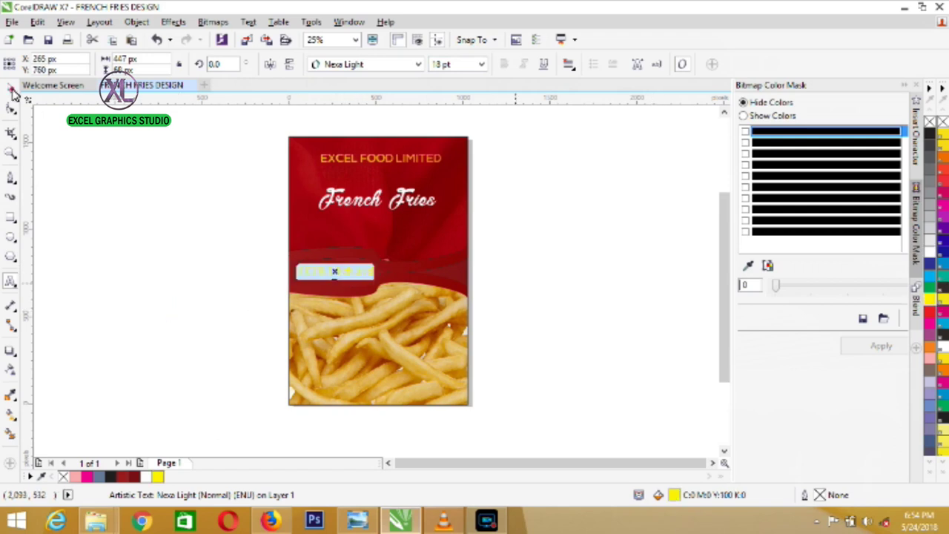
click(11, 88)
click(149, 294)
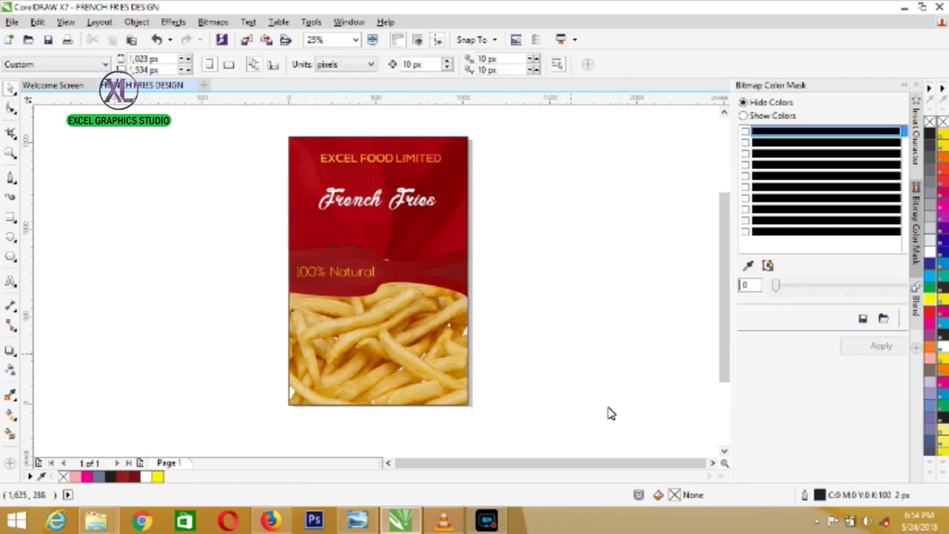
- Give "French Fries" a 5 px orange outline, C0 M60 Y100 K0, placed behind the fill
click(725, 450)
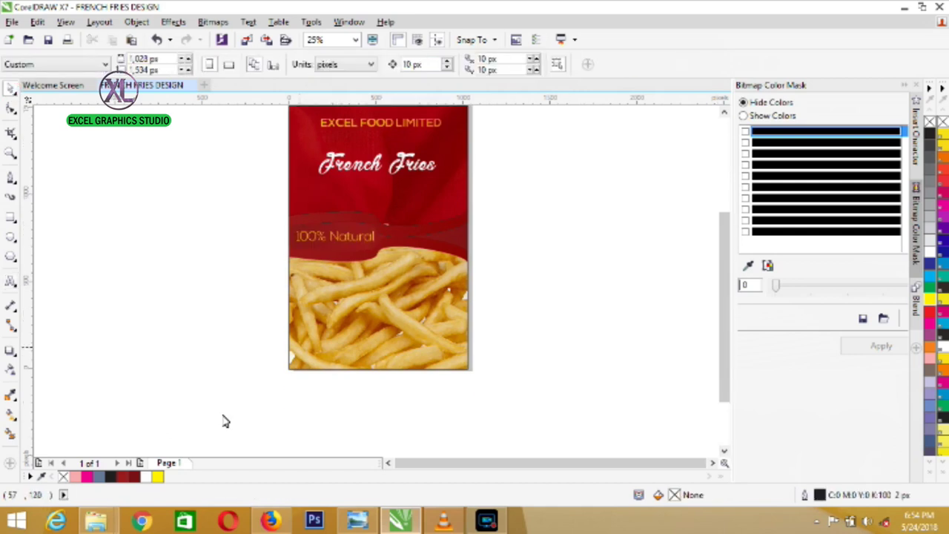
click(374, 165)
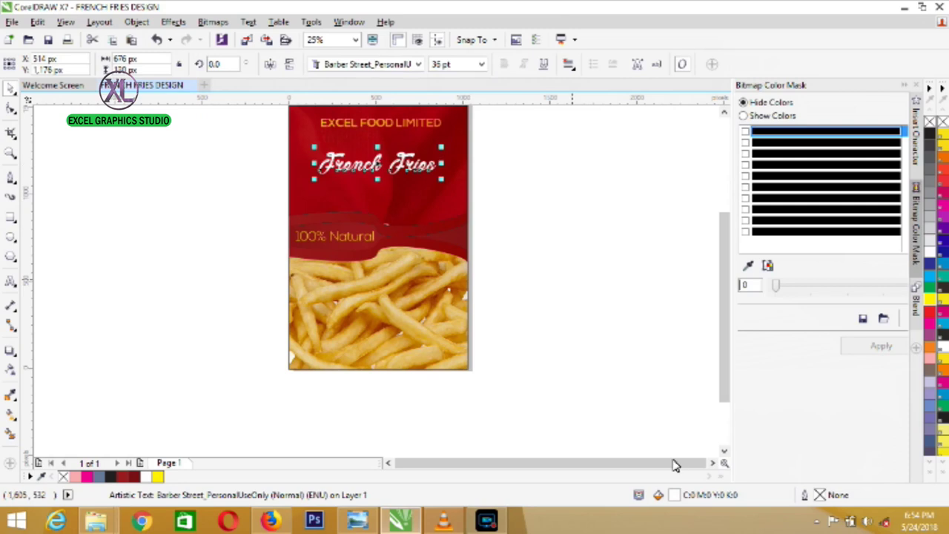
key(F12)
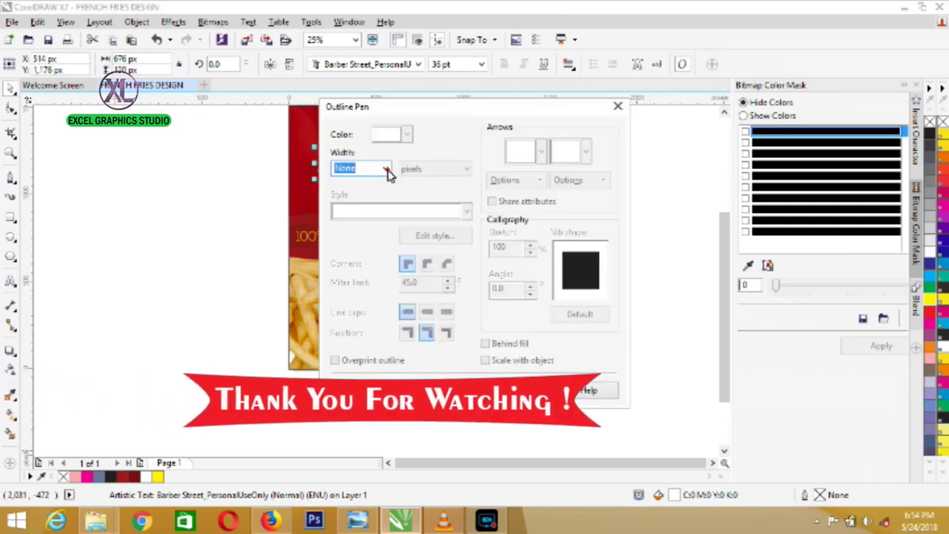
click(386, 169)
click(347, 244)
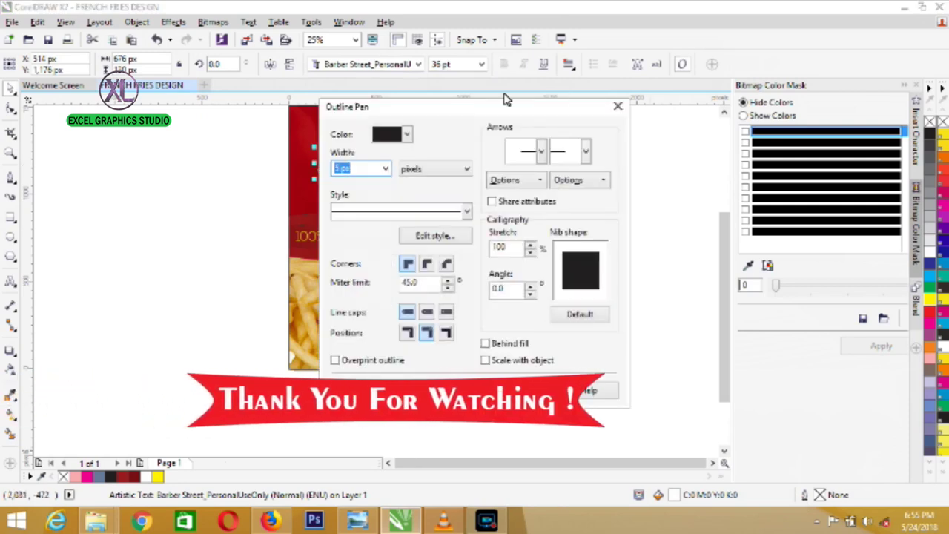
drag(502, 112, 639, 86)
click(619, 319)
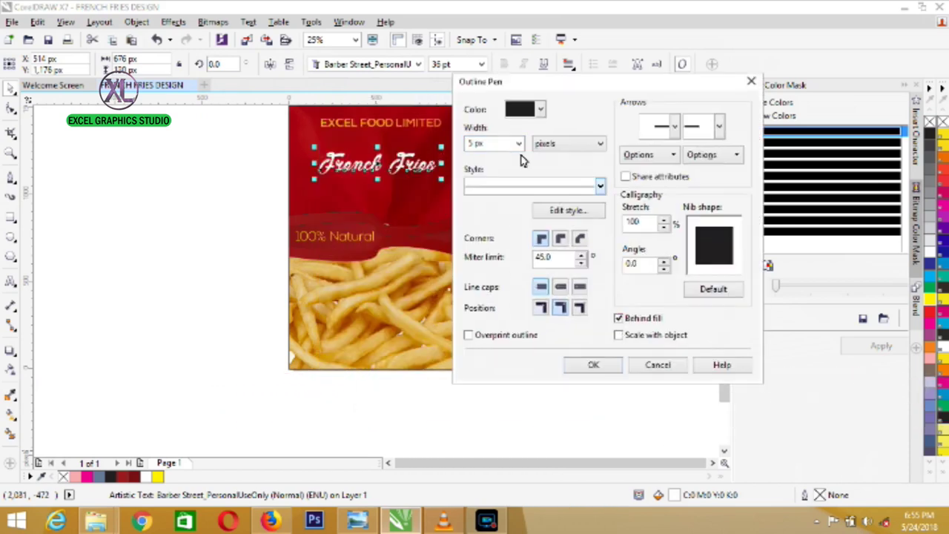
click(519, 109)
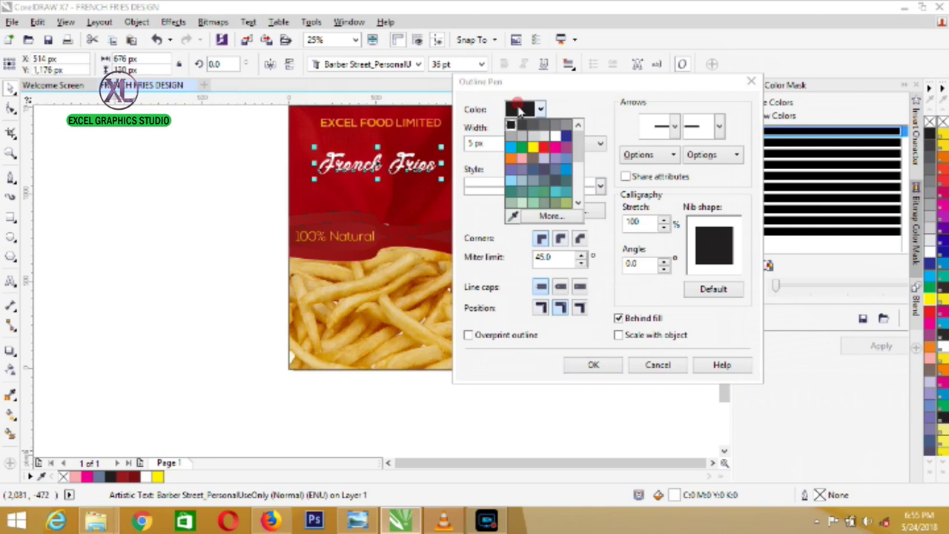
click(510, 162)
click(610, 364)
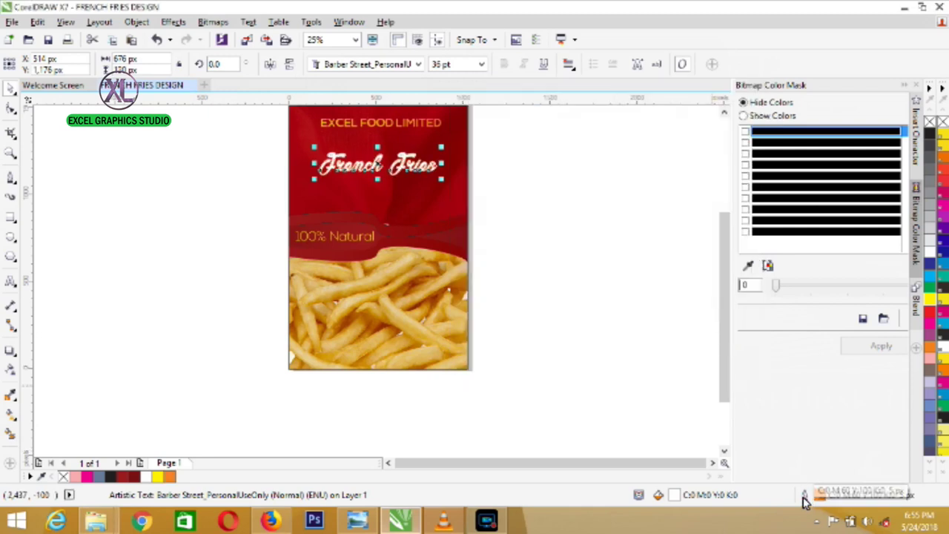
- Increase the outline width of "French Fries" to 8 px and deselect the text
double_click(804, 501)
click(380, 169)
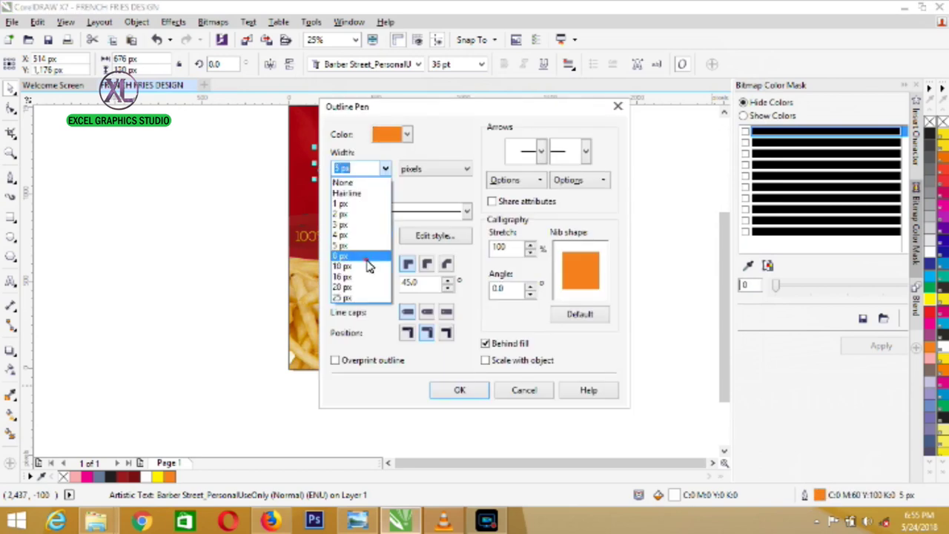
click(366, 260)
click(457, 389)
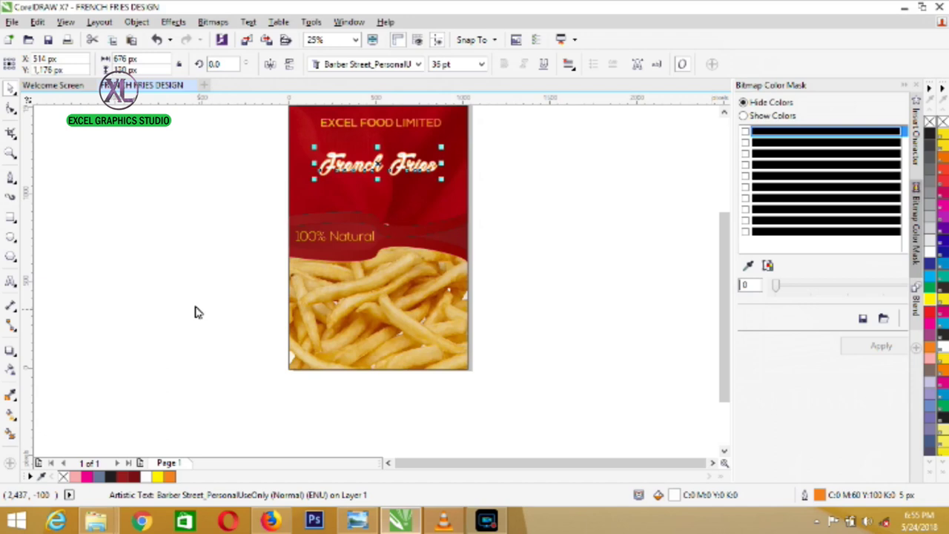
click(132, 239)
- Add the artistic text "100Kg" on the empty area beside the package
scroll(132, 239, up, 1)
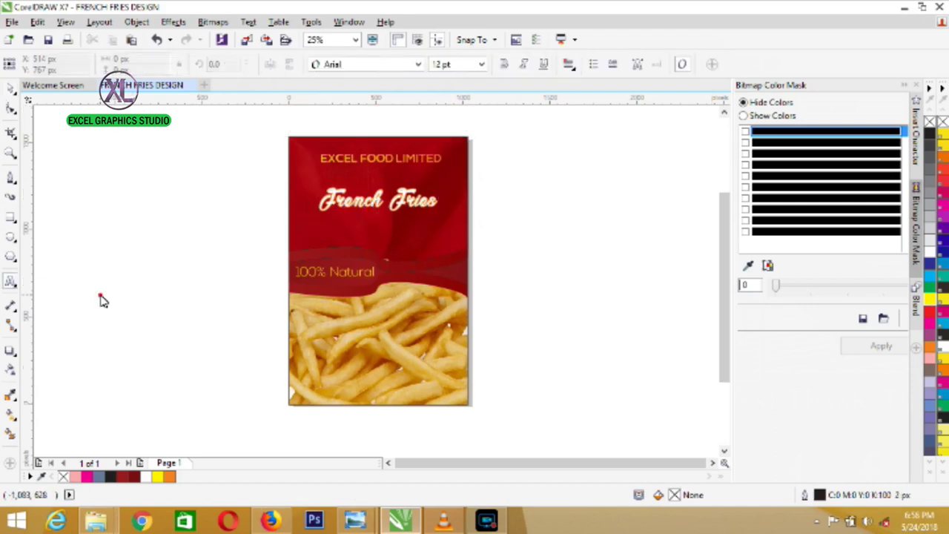
key(F8)
click(102, 295)
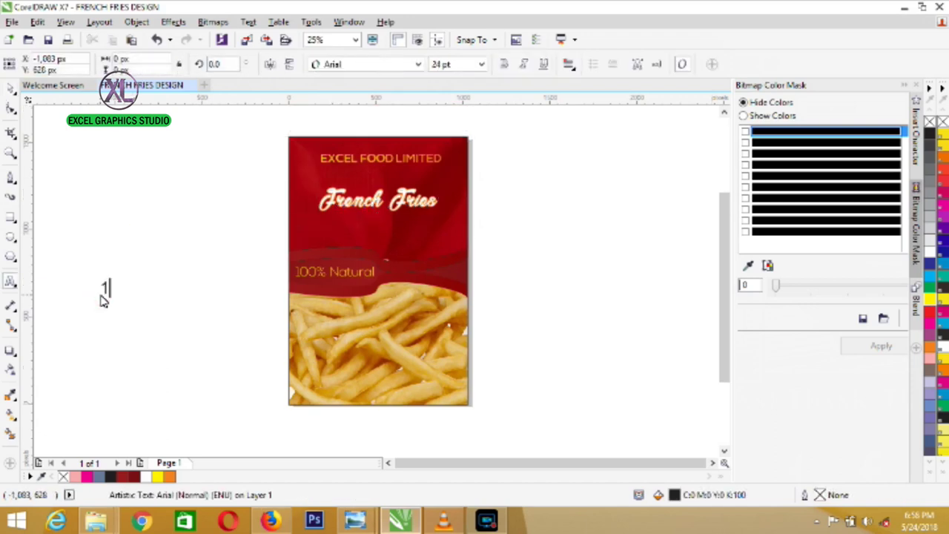
text(100%)
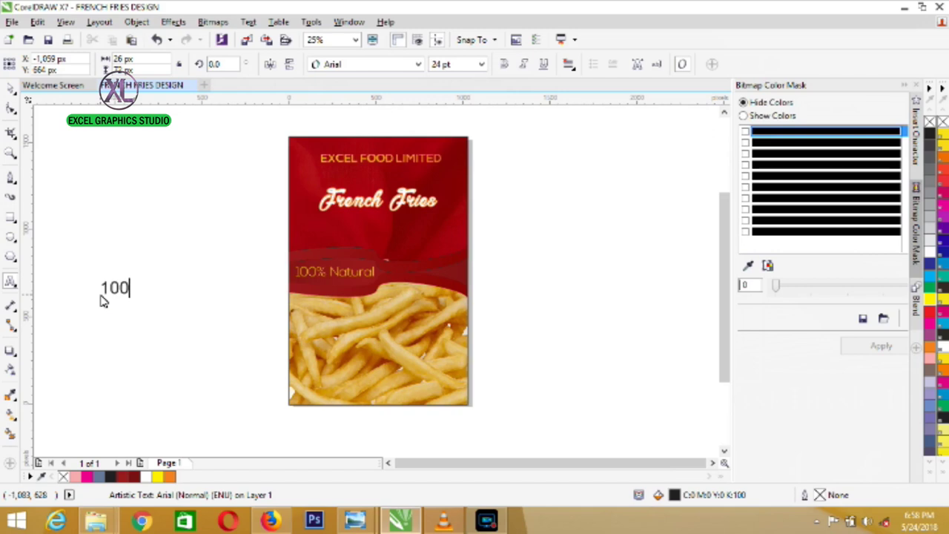
key(ctrl+a)
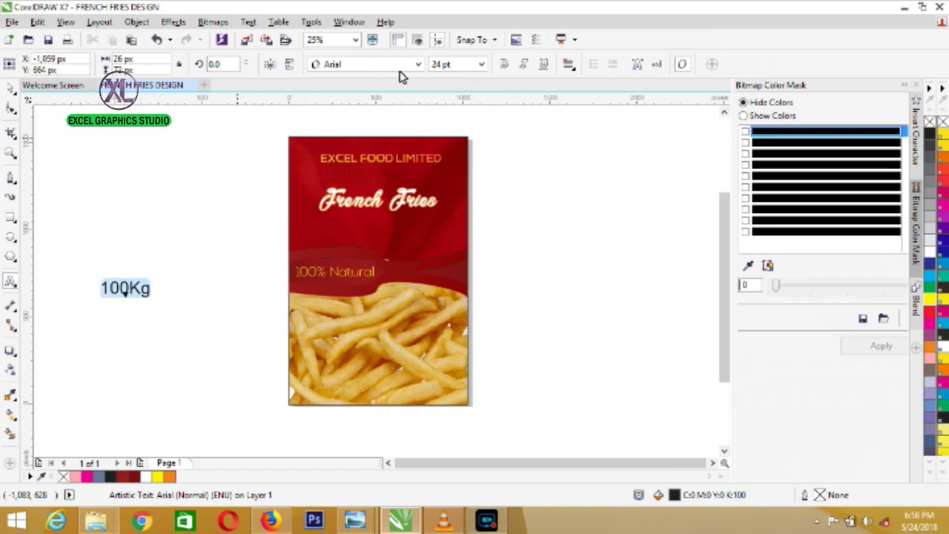
- Set the "100Kg" text in Nexa Bold at 12 pt
click(481, 66)
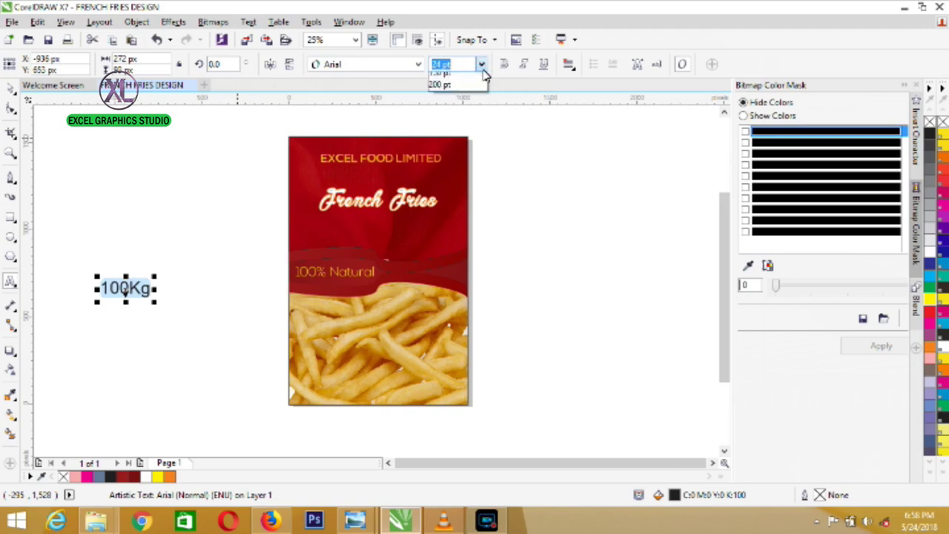
click(482, 69)
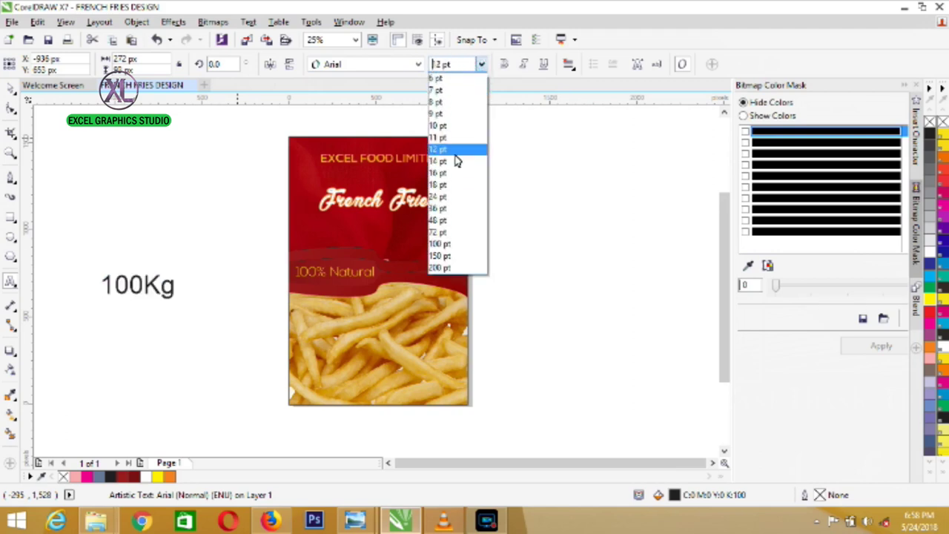
click(455, 152)
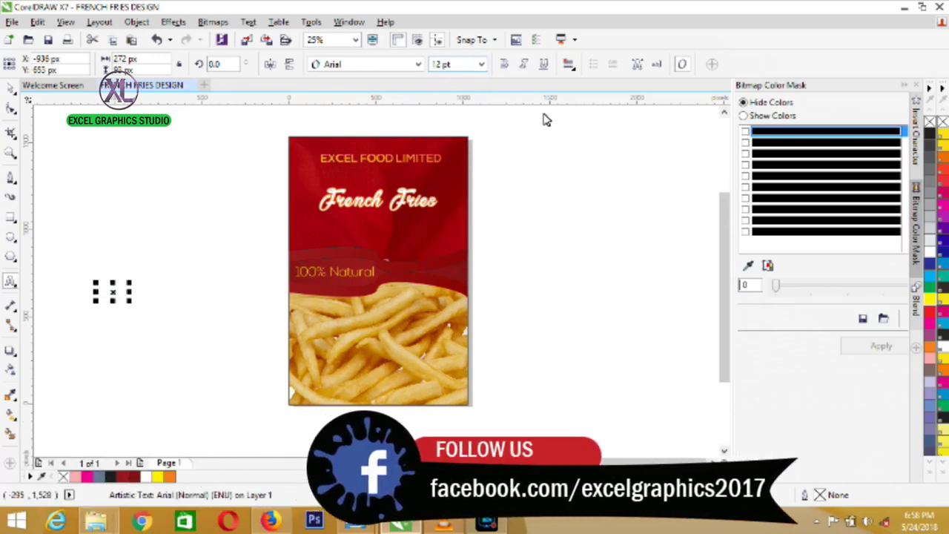
click(418, 65)
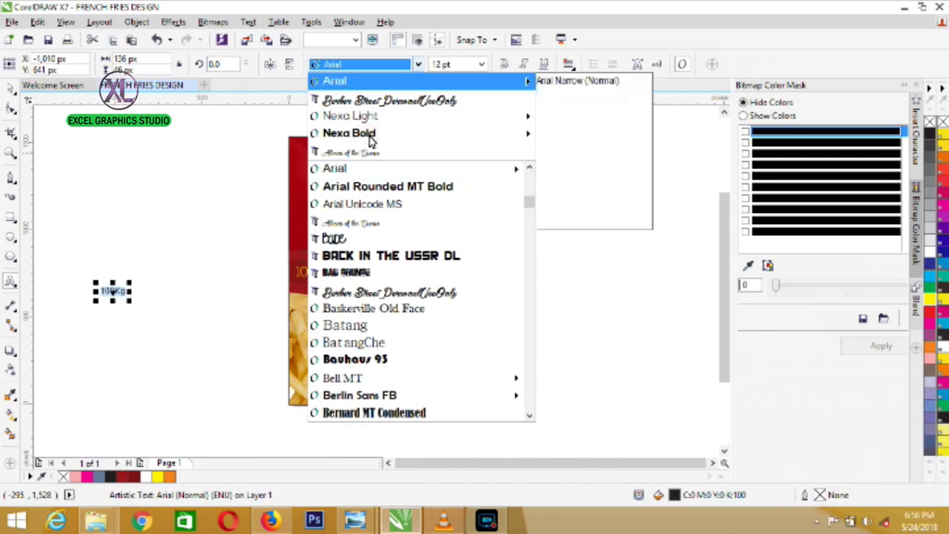
click(363, 136)
key(Escape)
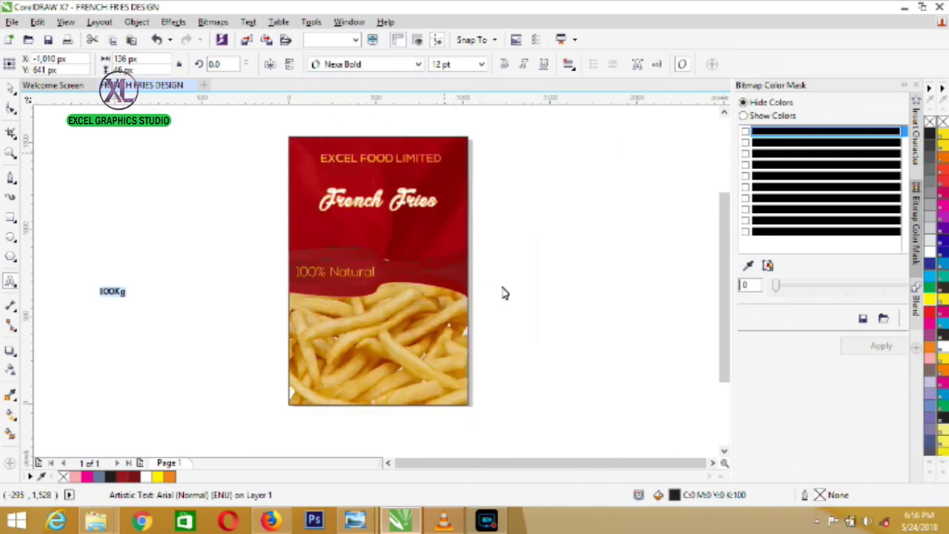
click(115, 295)
key(Return)
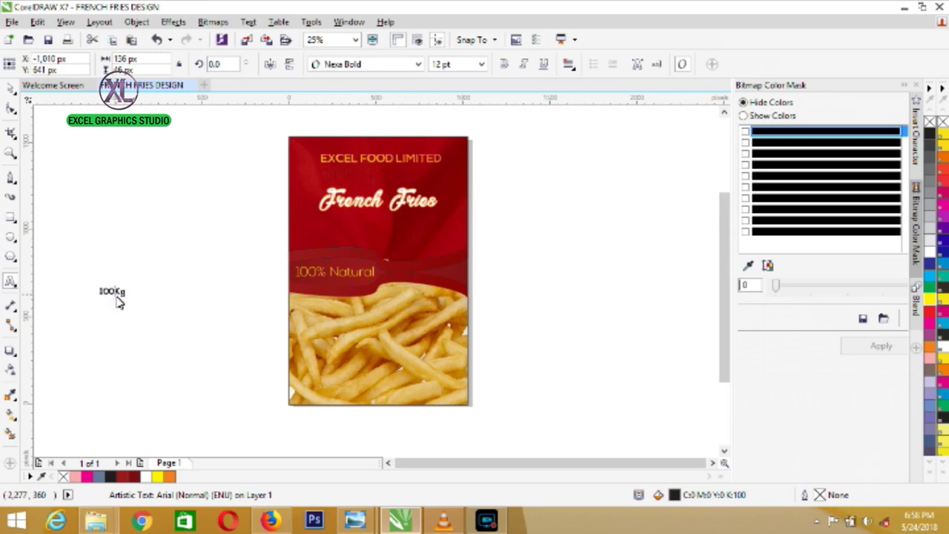
- Move "100Kg" onto the dark red band at about X 945, Y 744 px and fill it with white
click(14, 89)
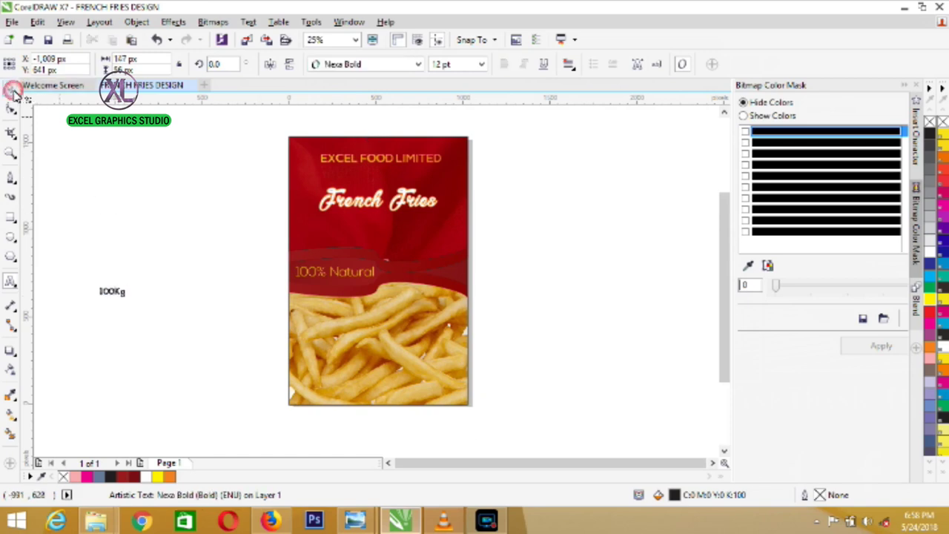
click(112, 293)
drag(112, 295, 455, 282)
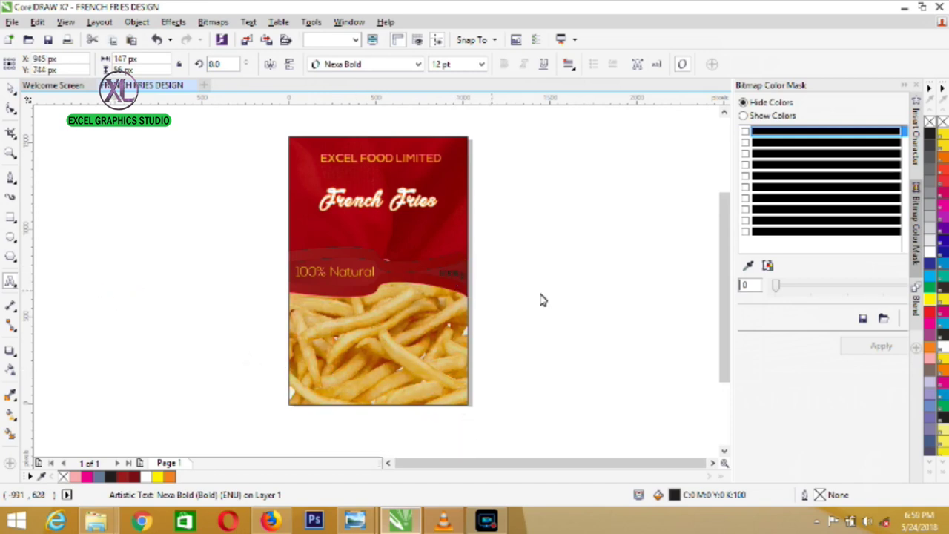
click(933, 252)
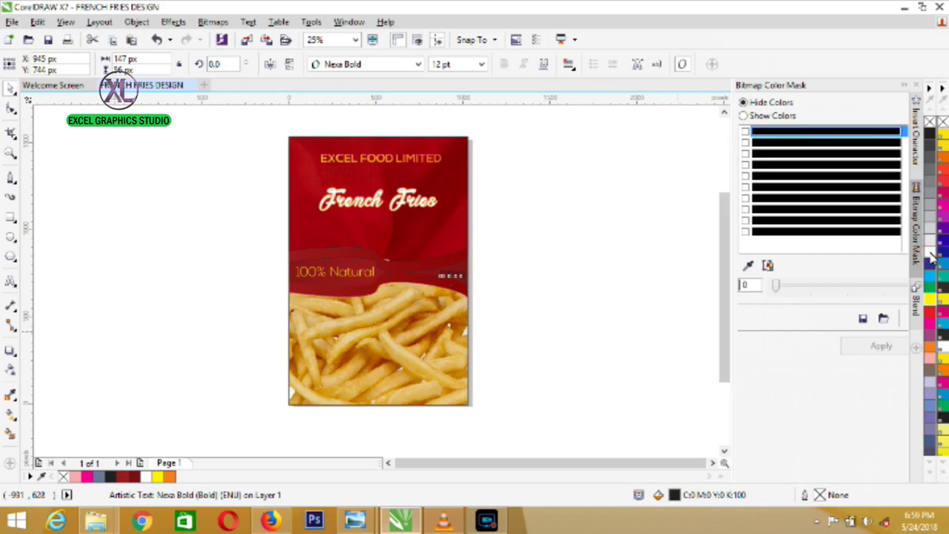
click(255, 283)
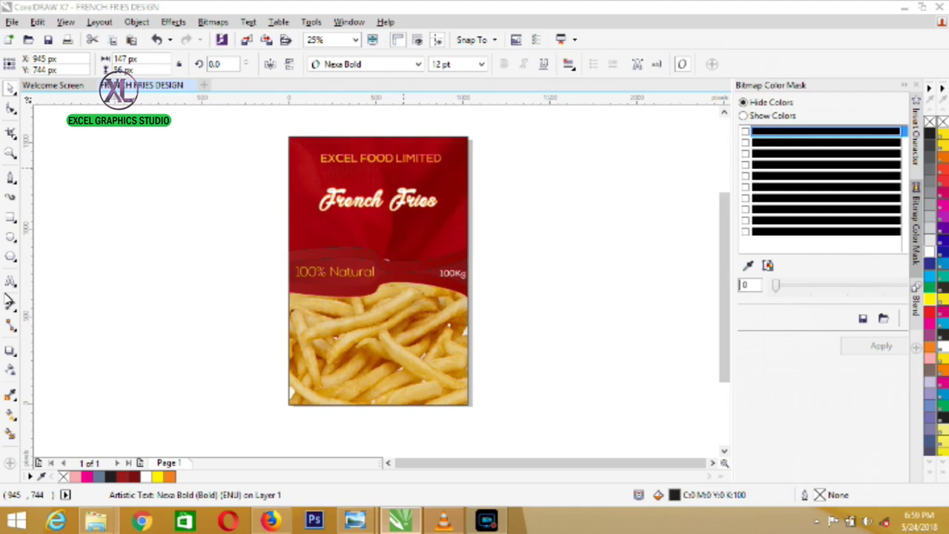
key(F12)
click(583, 158)
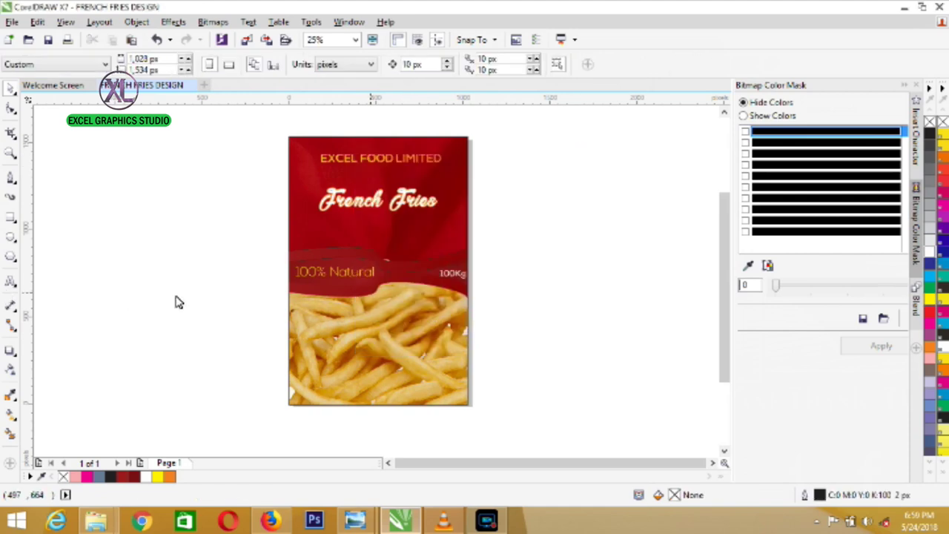
- Add the artistic text "Great Taste" on the empty area beside the package
click(11, 284)
click(175, 250)
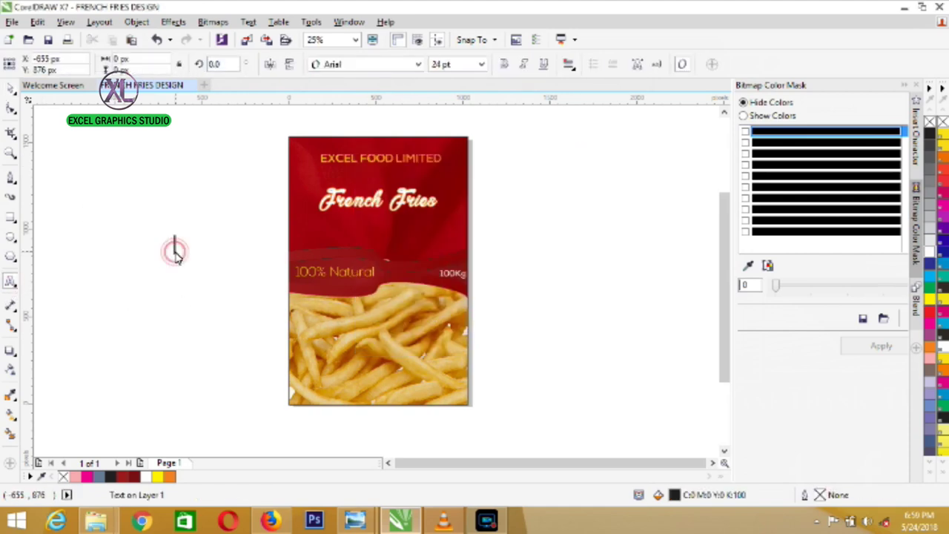
text(Great)
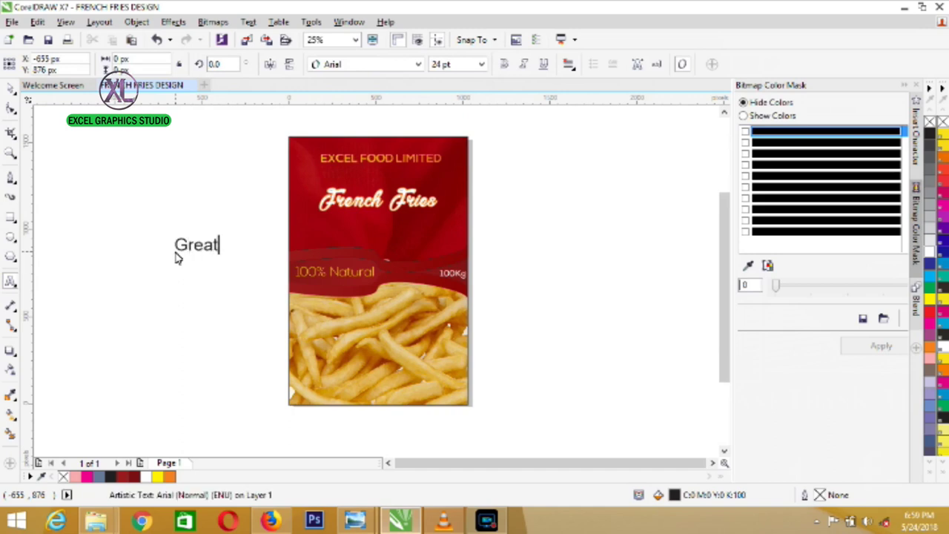
text( Taste)
key(ctrl+a)
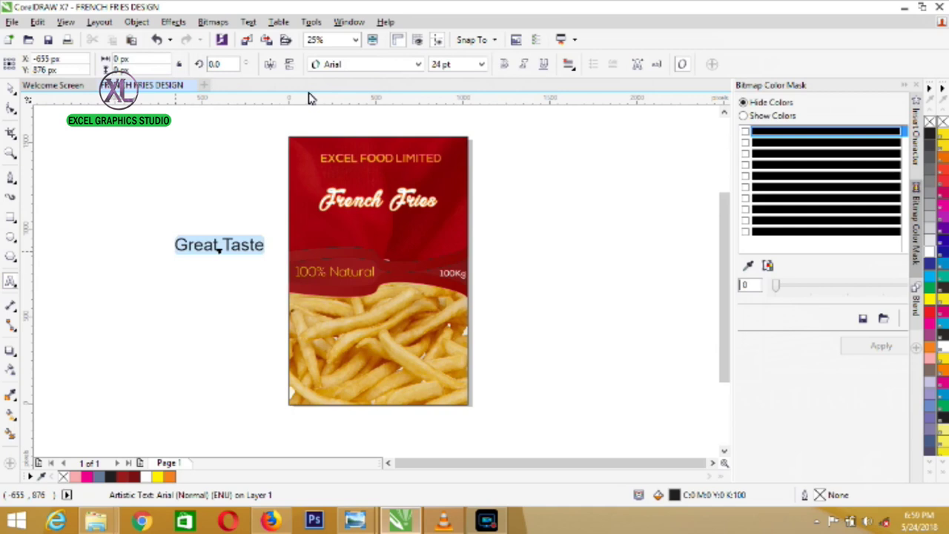
- Set the "Great Taste" text in Athena of the Ocean at 36 pt
click(418, 64)
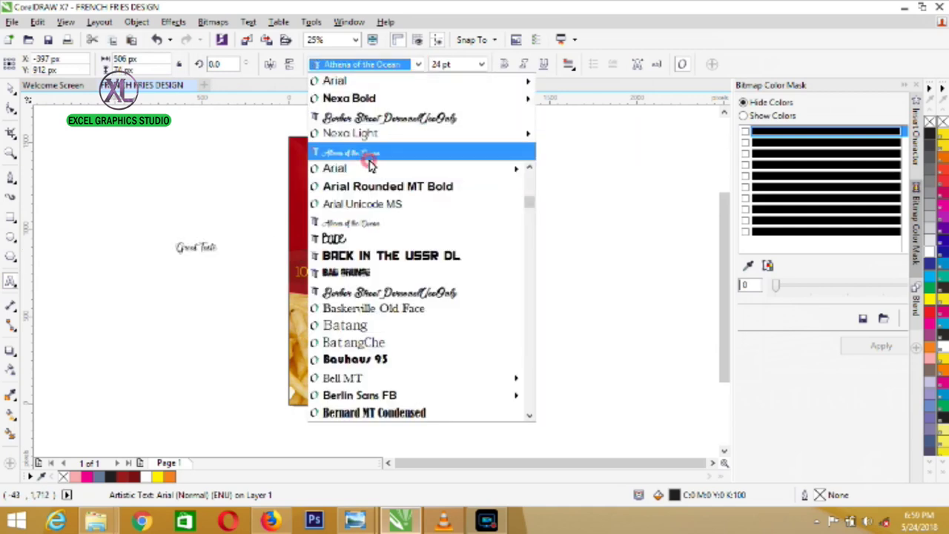
click(356, 153)
click(481, 64)
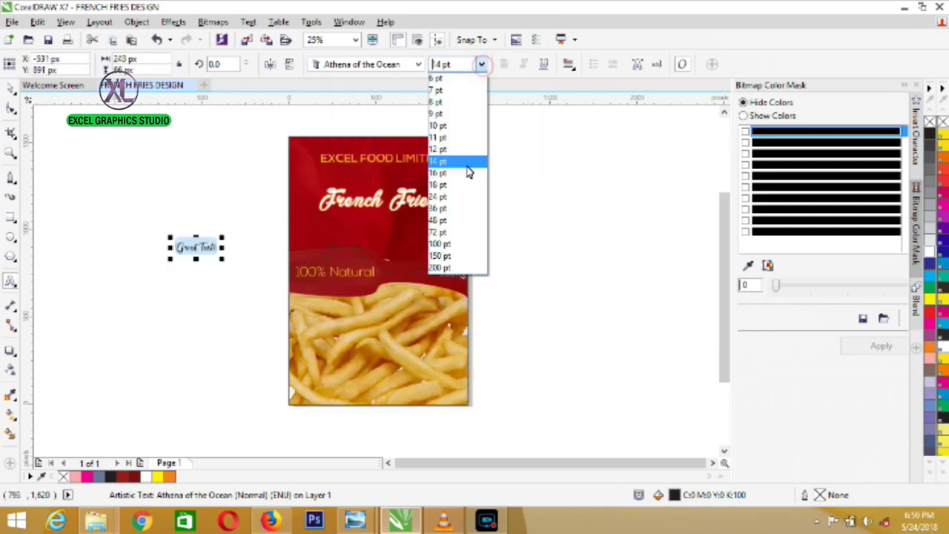
click(454, 210)
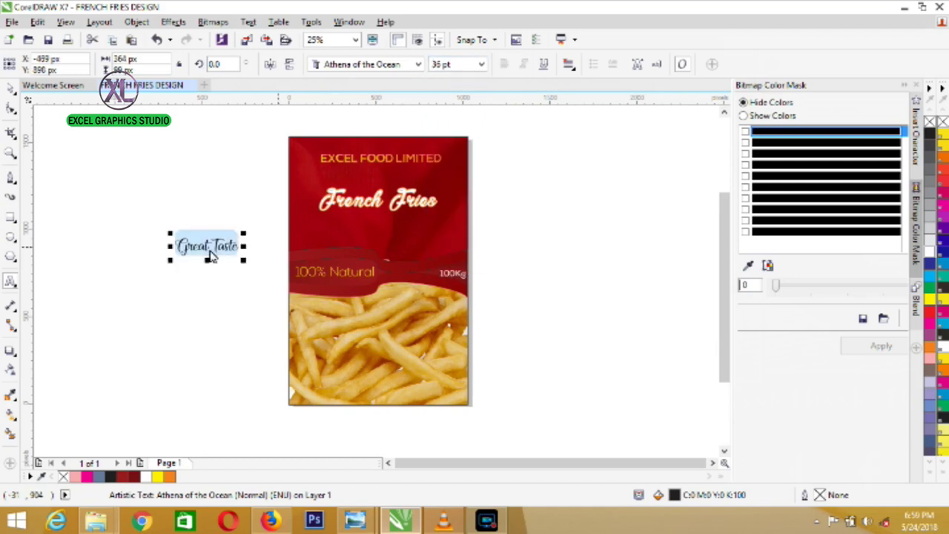
- Place "Great Taste" just below "French Fries" in yellow, C0 M0 Y100 K0, enlarged to 48 pt
drag(209, 256, 384, 231)
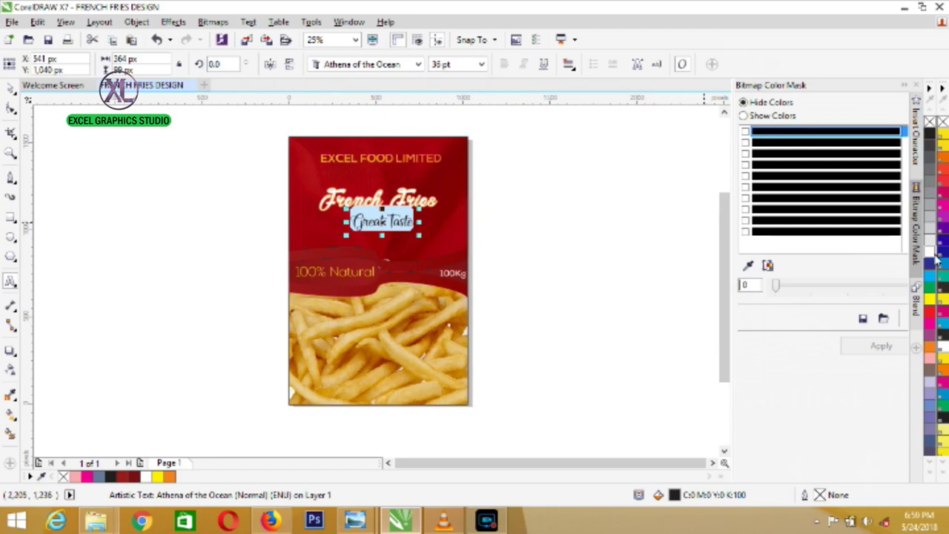
click(936, 317)
click(482, 64)
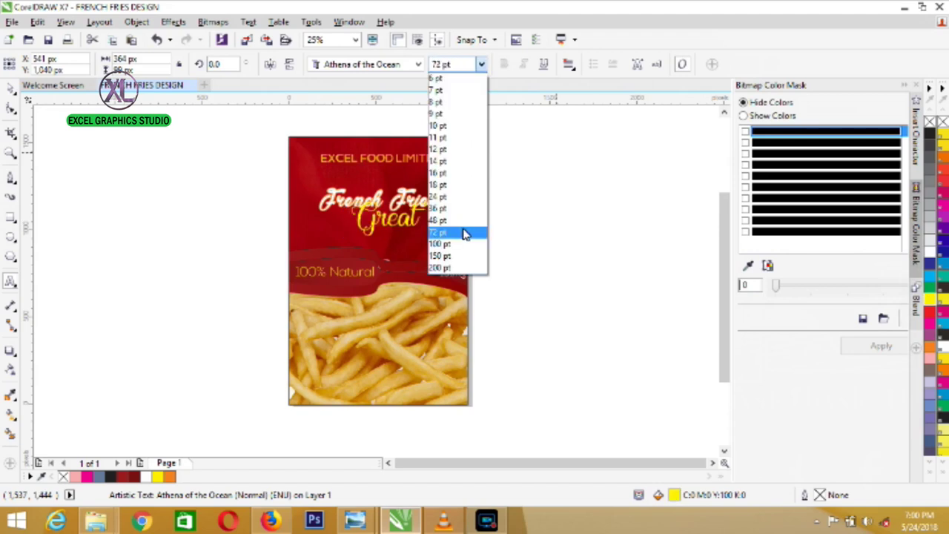
key(Escape)
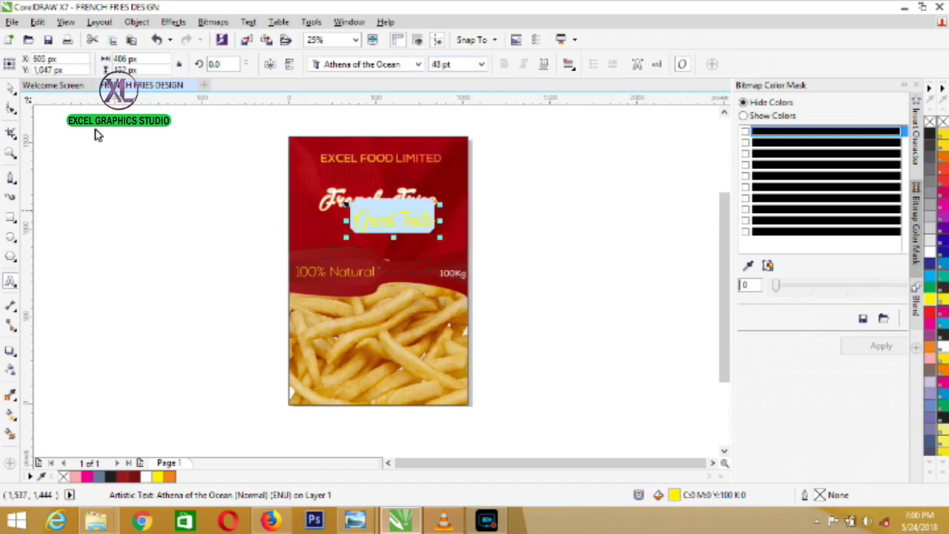
click(10, 87)
click(109, 241)
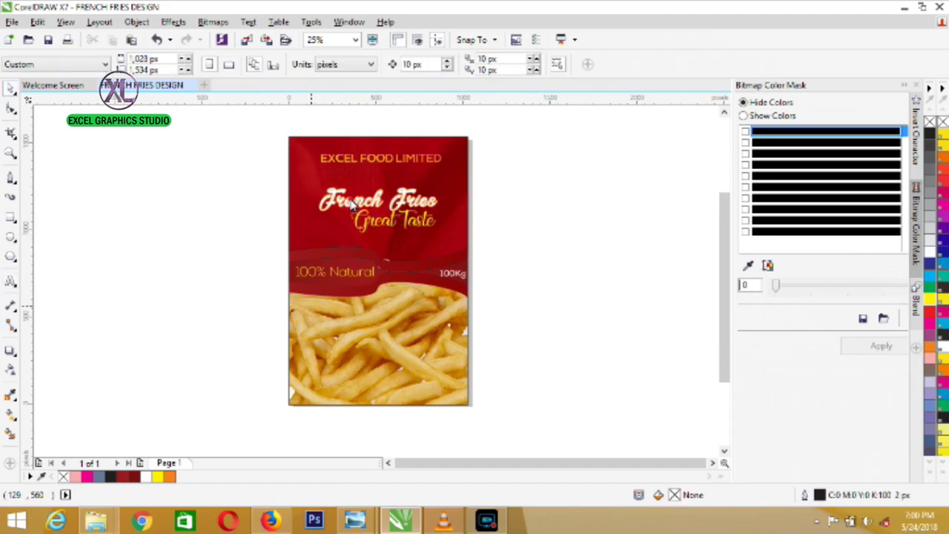
- Nudge "French Fries" slightly down, closer to "Great Taste", and deselect it
click(353, 206)
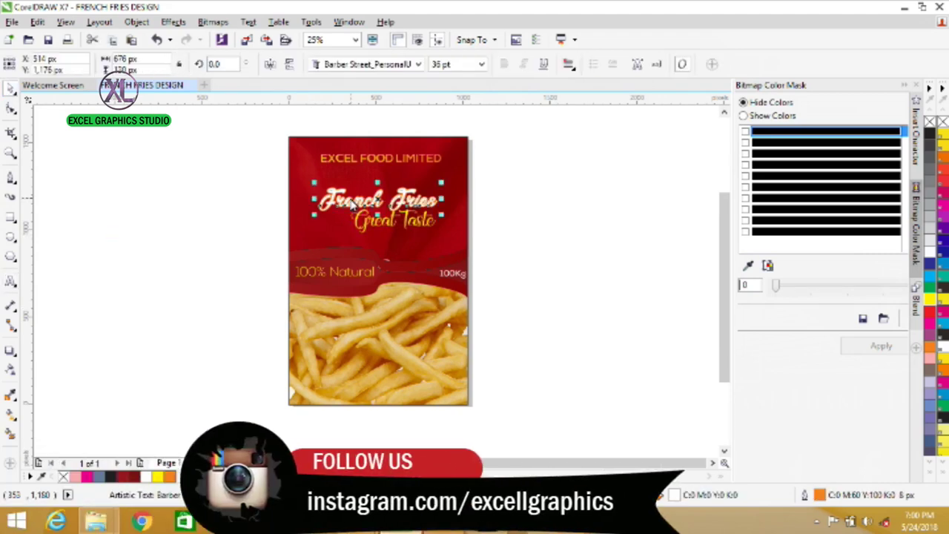
key(Up)
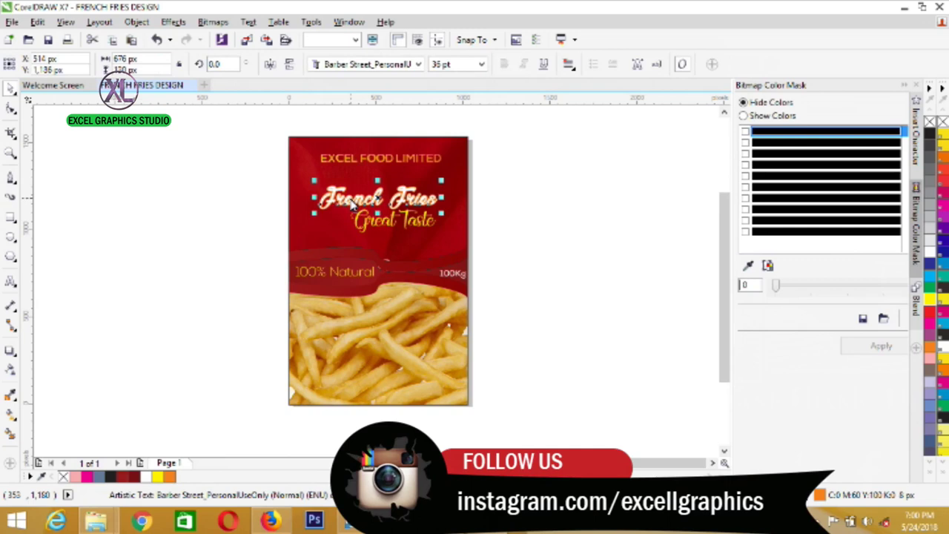
key(Down)
key(Escape)
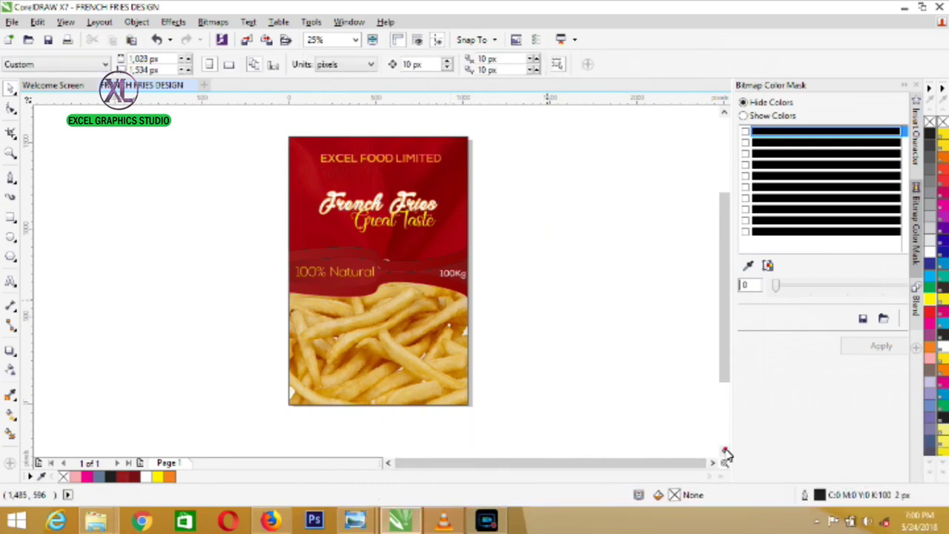
click(724, 451)
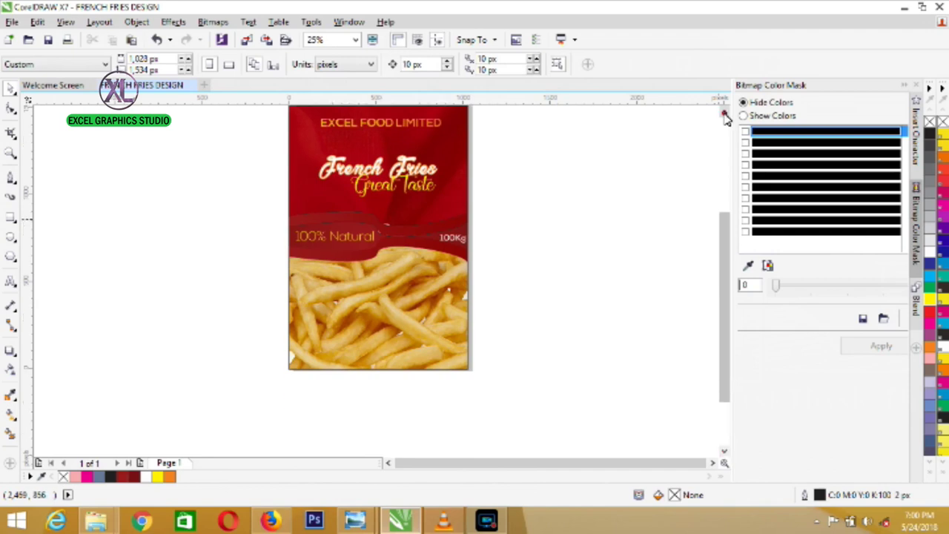
click(725, 113)
click(725, 112)
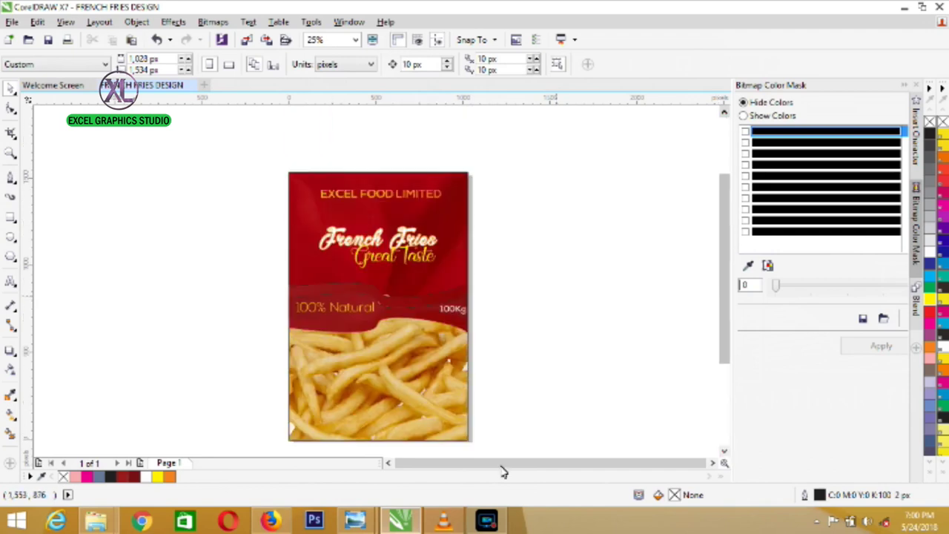
click(723, 453)
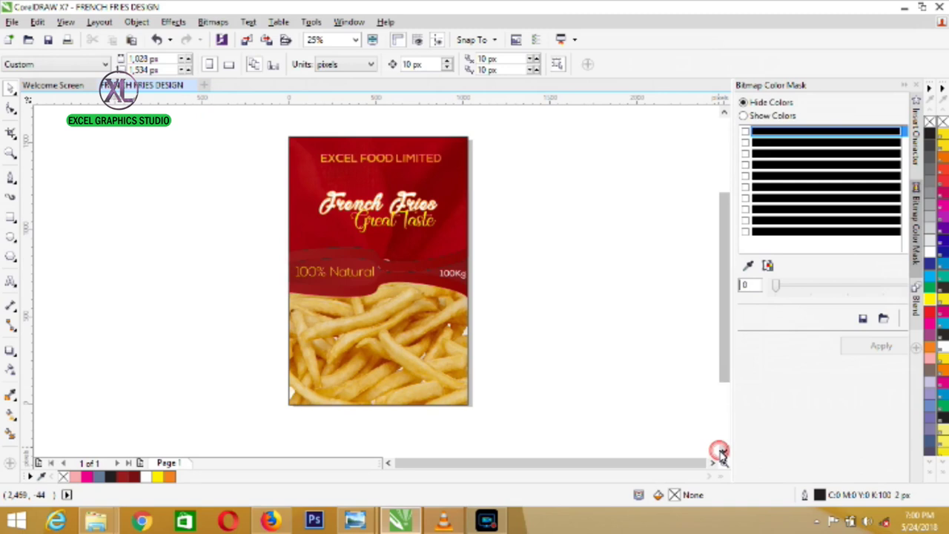
- Draw a rectangle about 987 px wide and 107 px high along the package's bottom edge and fill it with yellow
click(10, 219)
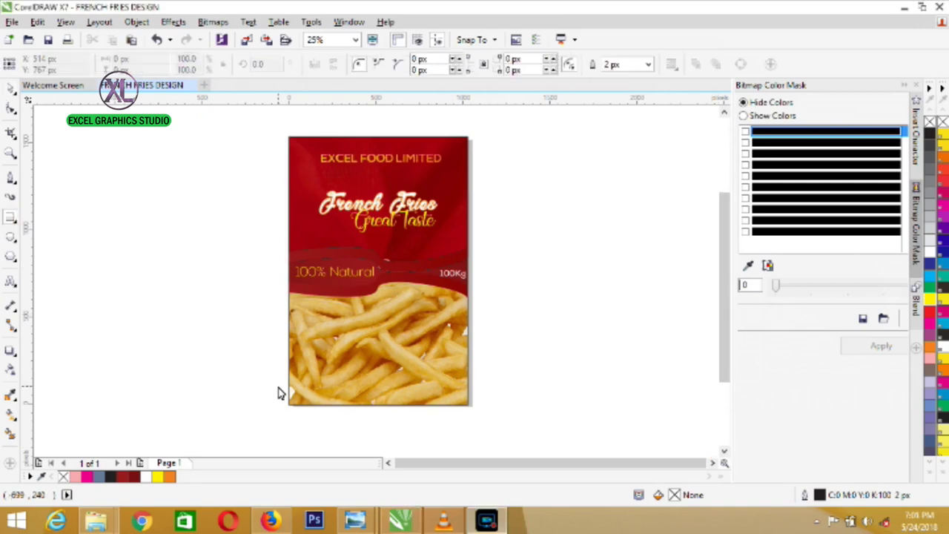
drag(279, 387, 471, 408)
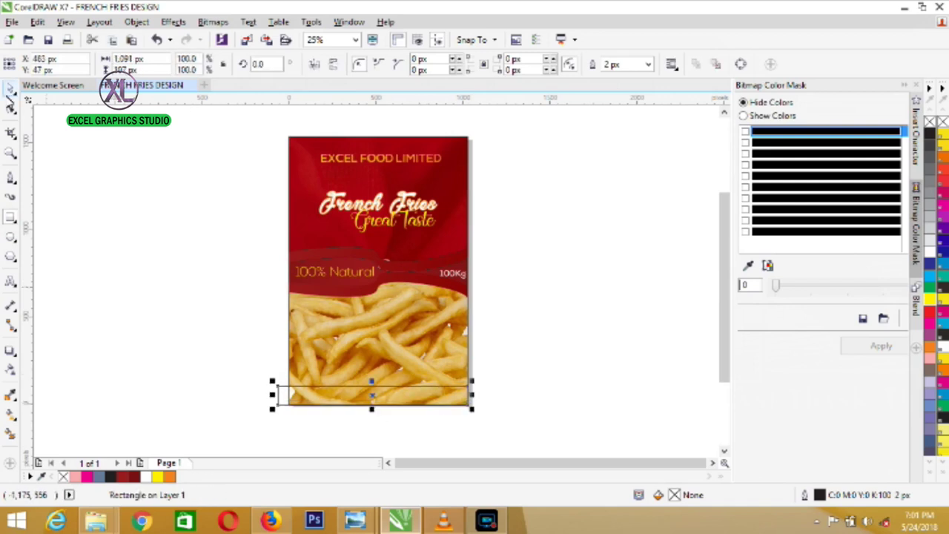
click(10, 88)
drag(272, 395, 290, 399)
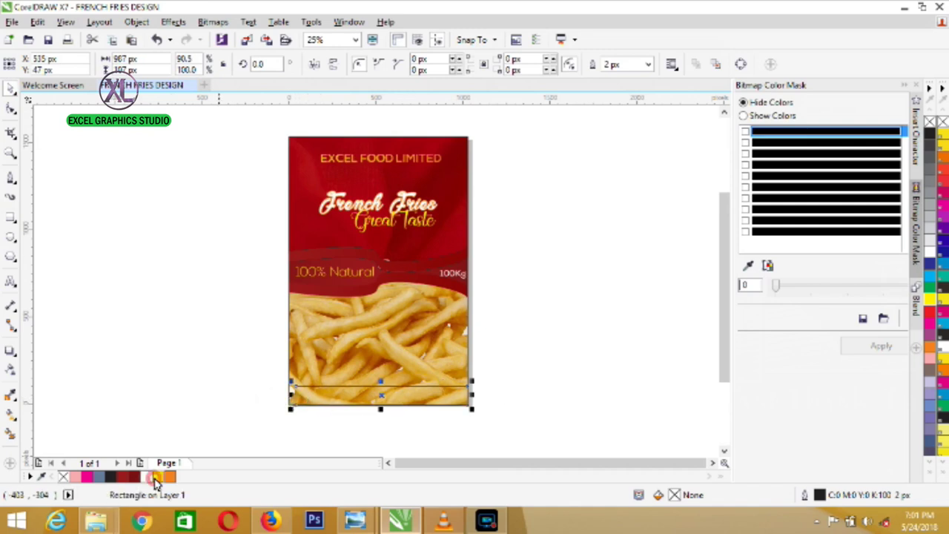
click(155, 479)
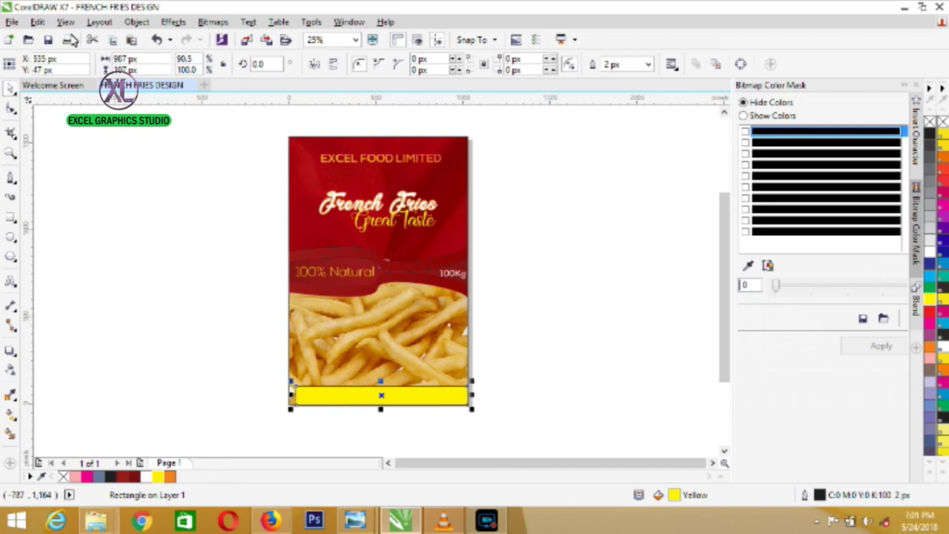
- Copy and paste the yellow bottom bar, shifting one copy slightly left to the package's edge and ordering it behind the other
click(42, 26)
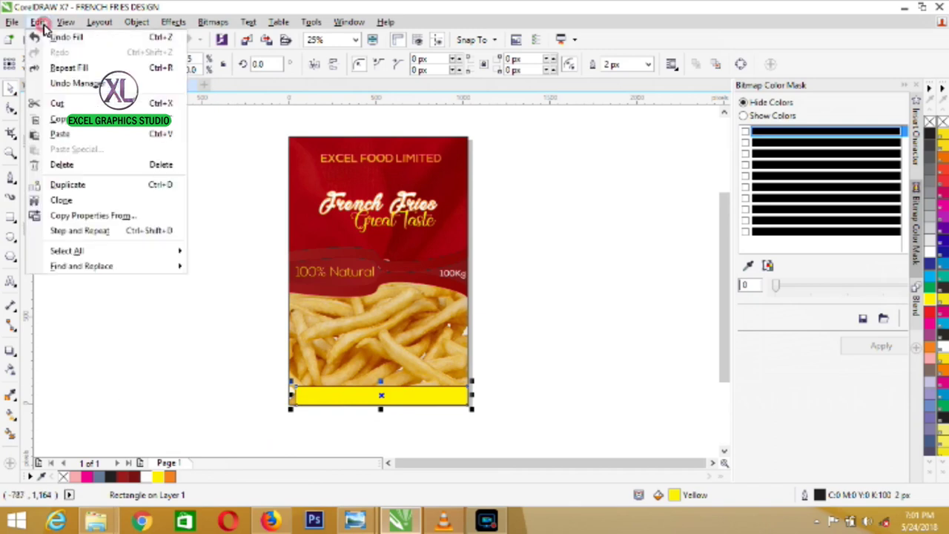
click(91, 126)
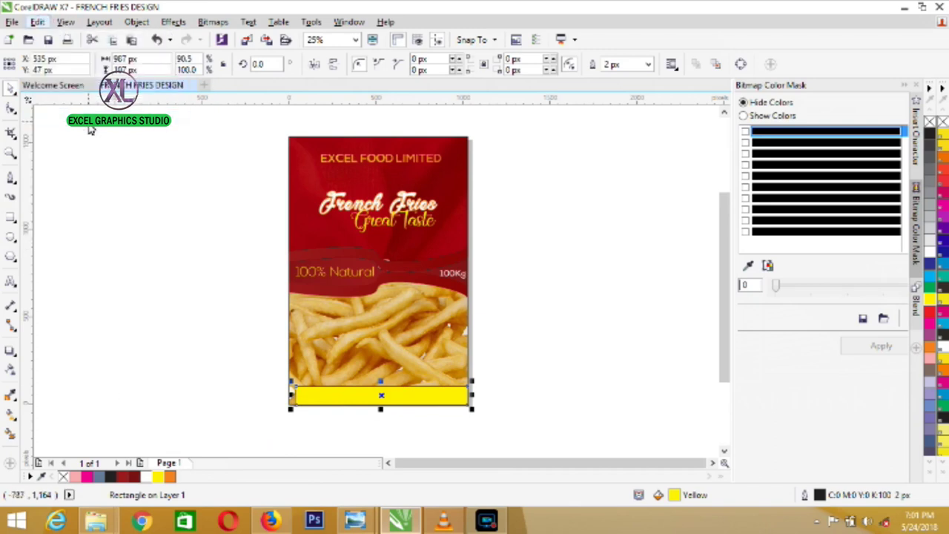
click(37, 23)
click(59, 135)
drag(383, 396, 390, 396)
right_click(404, 398)
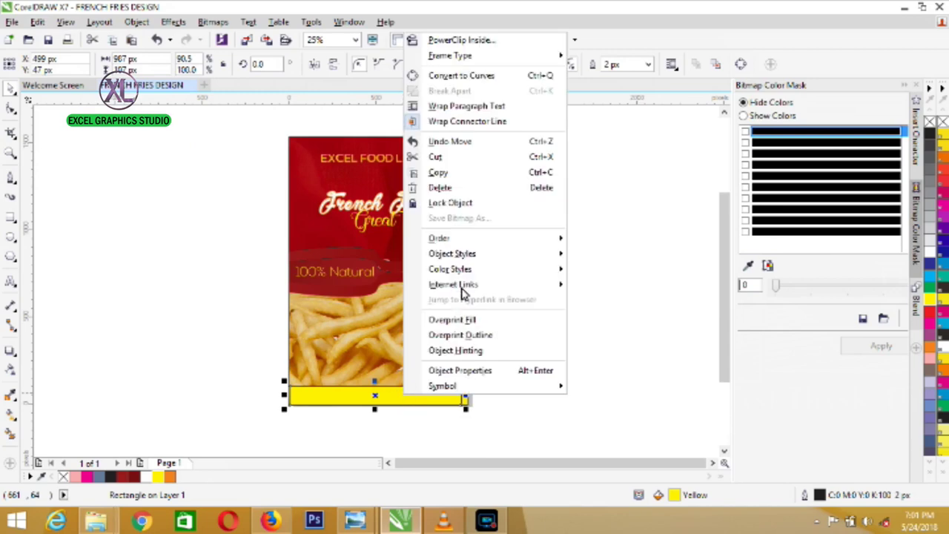
mouse_move(462, 240)
click(640, 321)
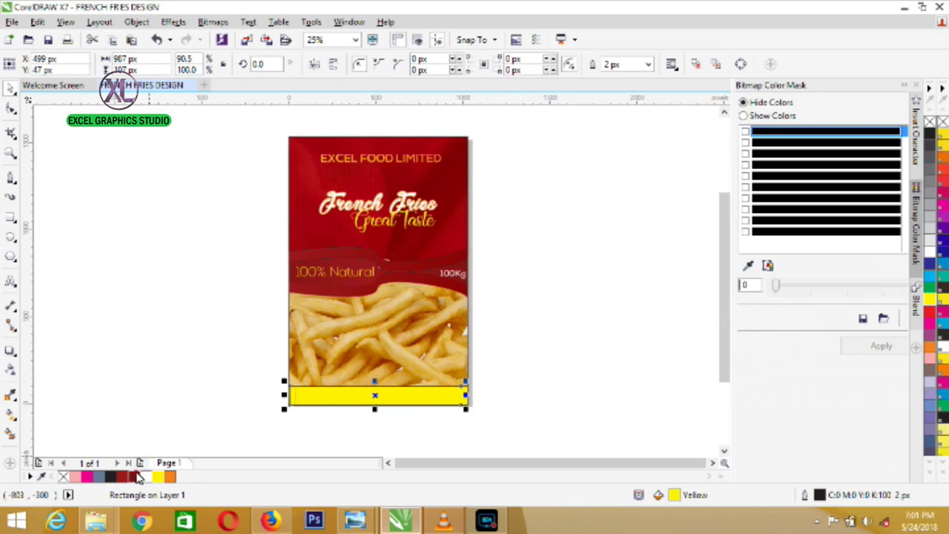
- Fill the rear bar with dark red and remove the outline from both bottom bars
click(137, 476)
drag(229, 298, 564, 415)
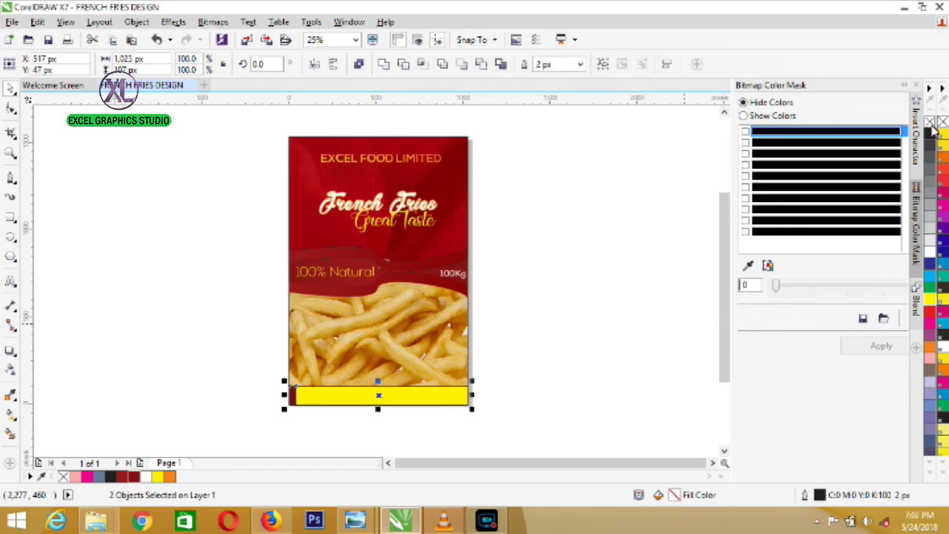
click(626, 138)
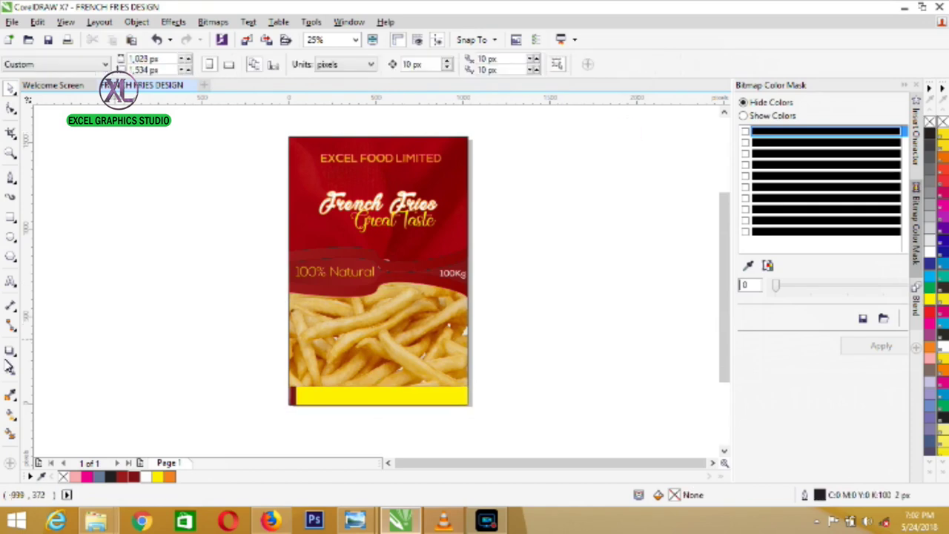
- Add the artistic text "Your satisfaction is our concern!" on the empty area beside the package
click(10, 281)
click(124, 330)
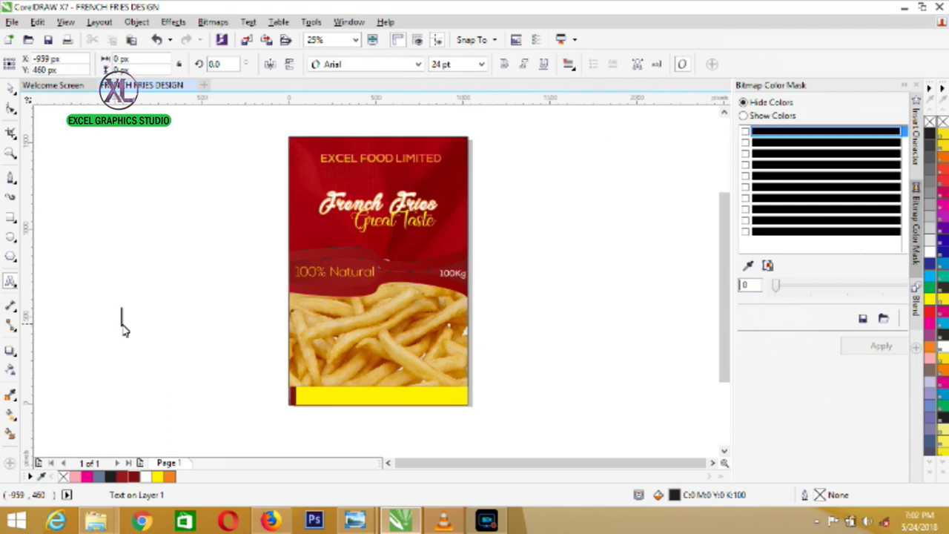
text(Your satisfaction is)
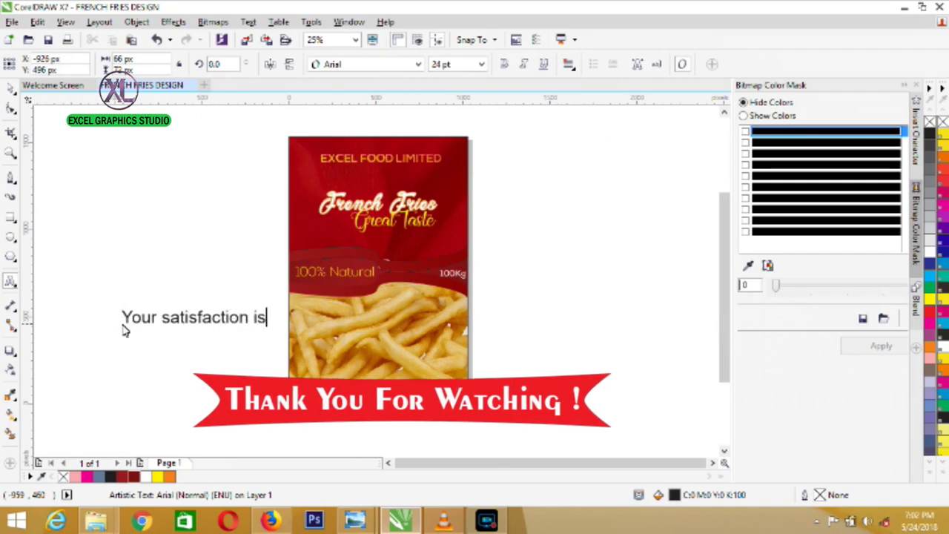
text( our concern)
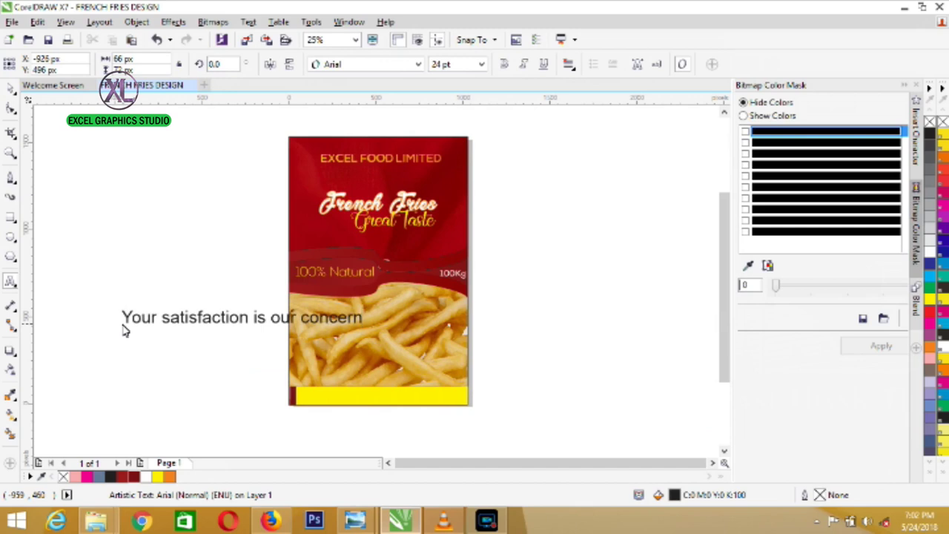
- Set the "Your satisfaction is our concern!" text in Bradley Hand ITC at 12 pt
key(ctrl+a)
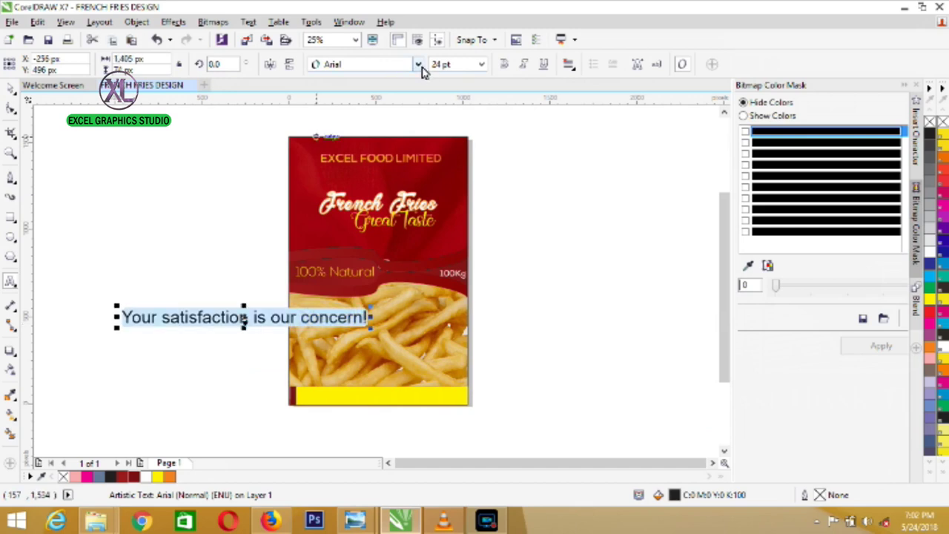
click(420, 65)
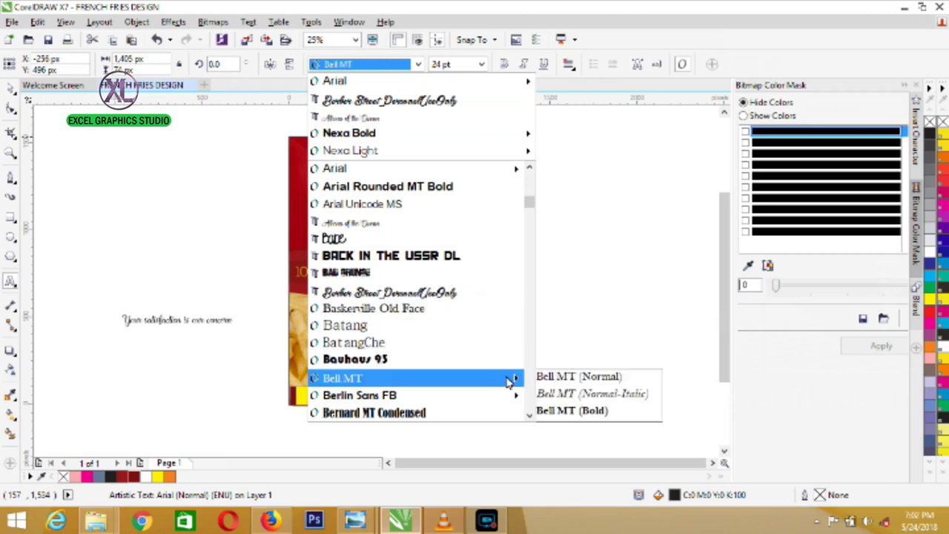
mouse_move(515, 395)
click(531, 416)
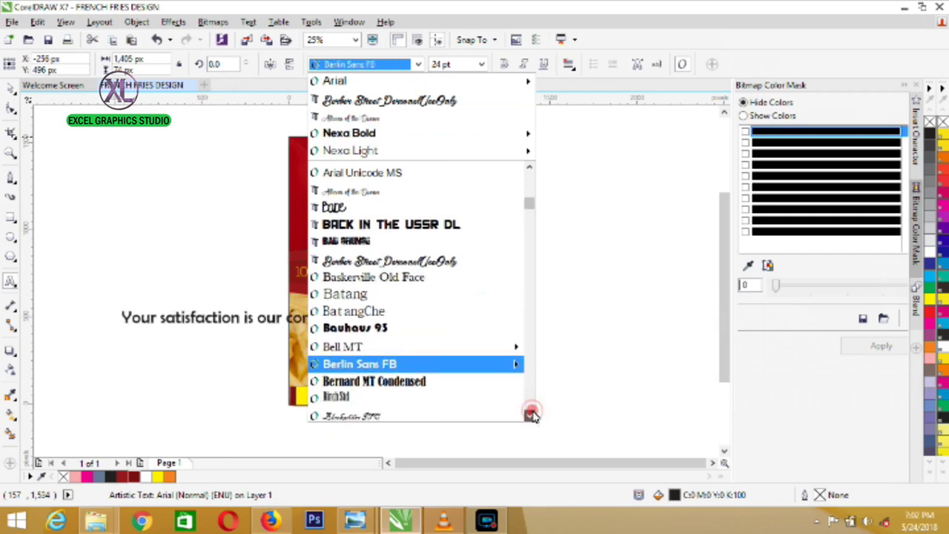
click(531, 416)
click(531, 416)
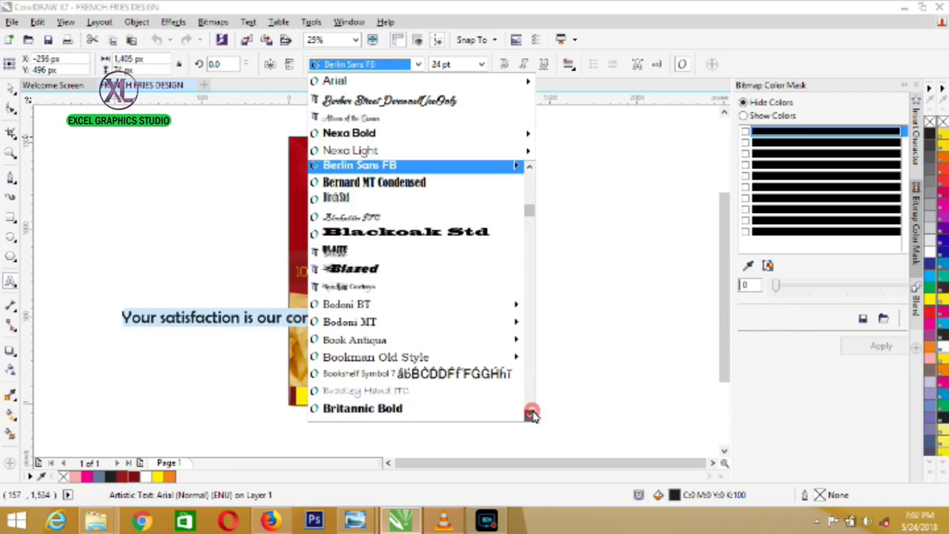
click(531, 416)
click(449, 378)
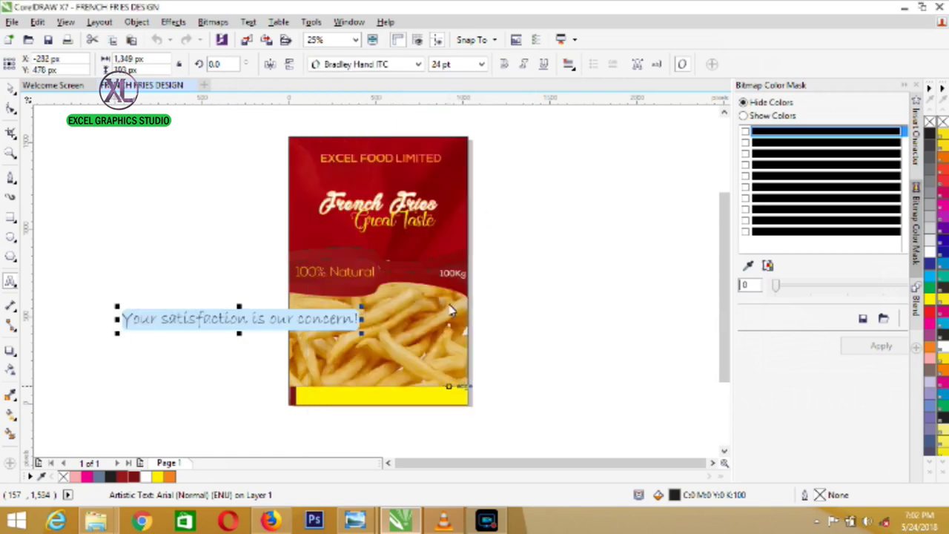
click(481, 63)
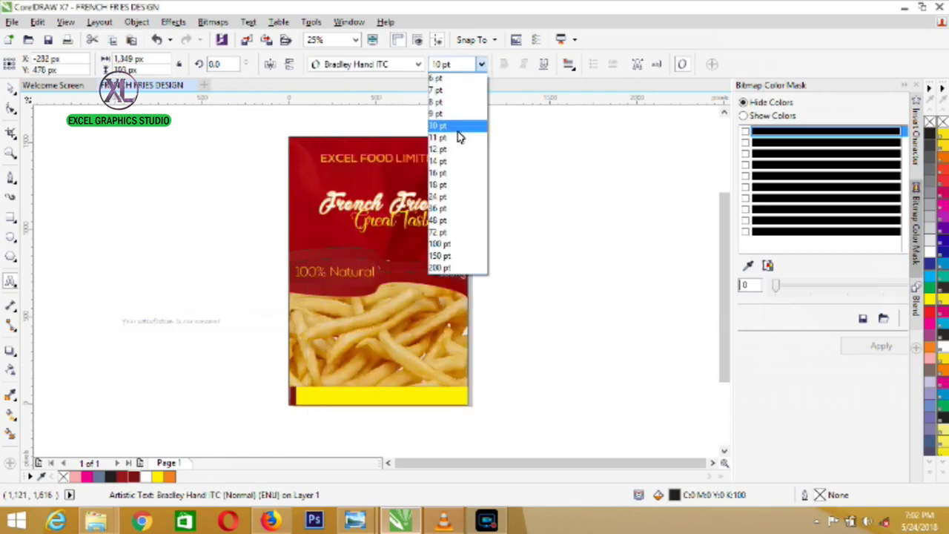
click(183, 328)
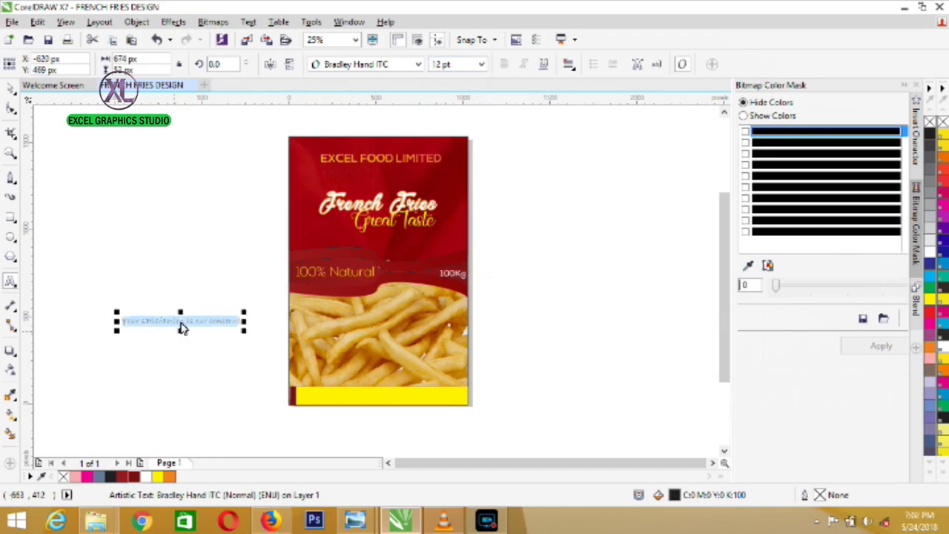
- Move the slogan onto the yellow bottom bar and colour it red, C0 M100 Y100 K0
drag(182, 329, 381, 402)
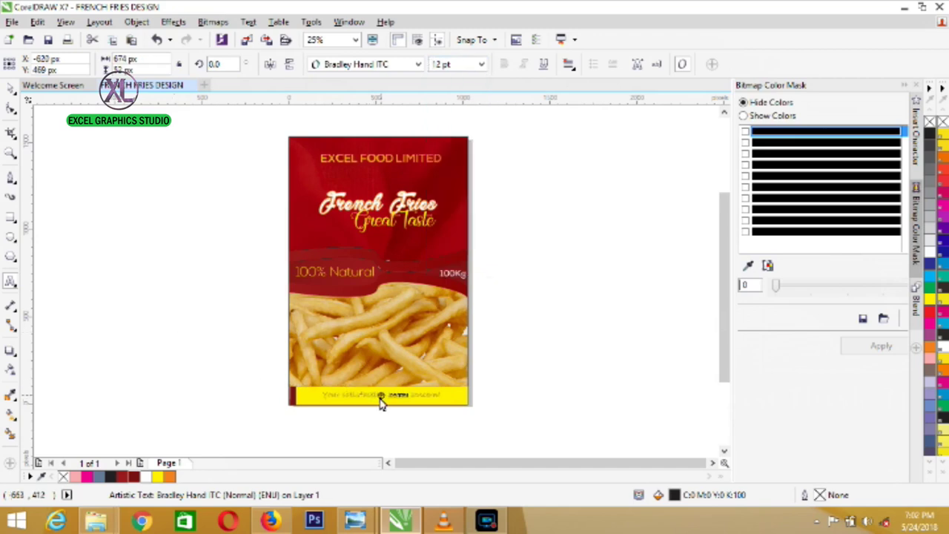
click(932, 317)
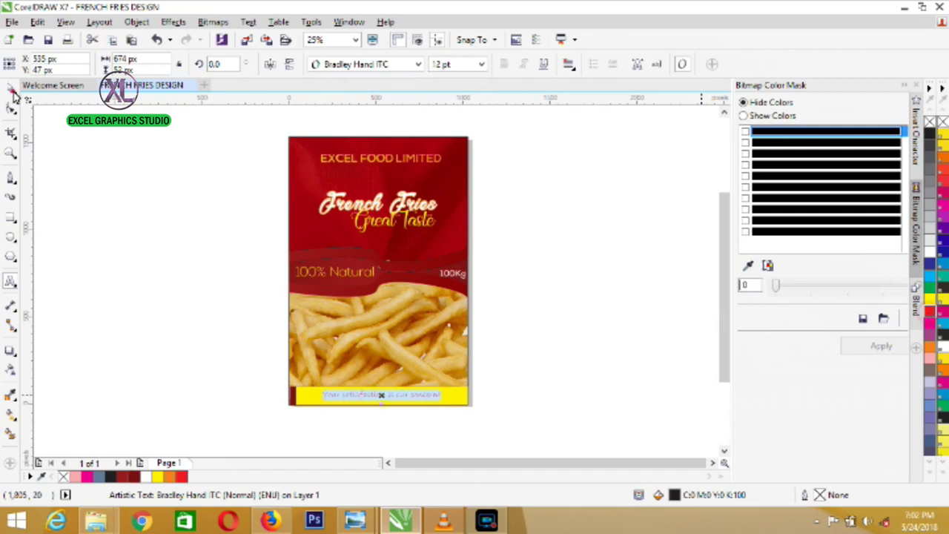
click(102, 206)
- Change the font of the slogan on the yellow bar to Nexa Bold
click(11, 280)
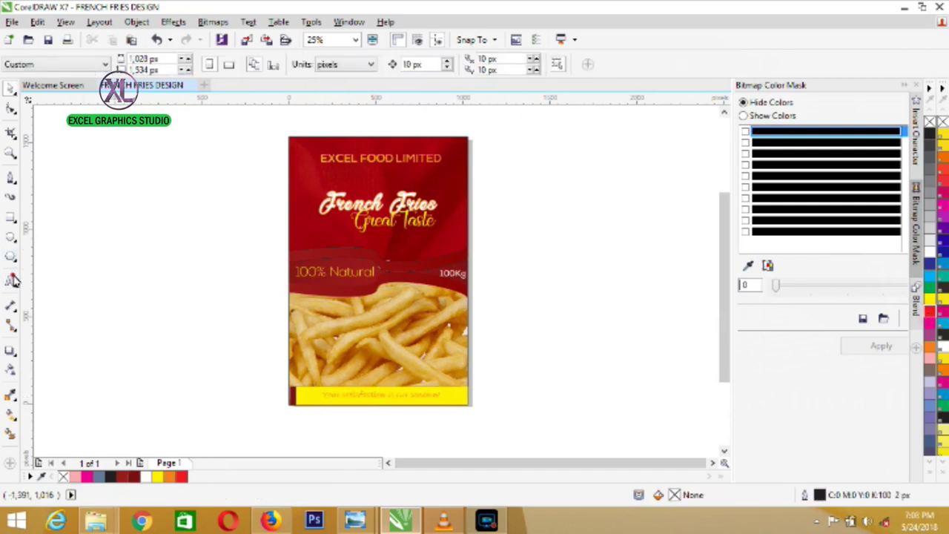
click(348, 397)
key(ctrl+a)
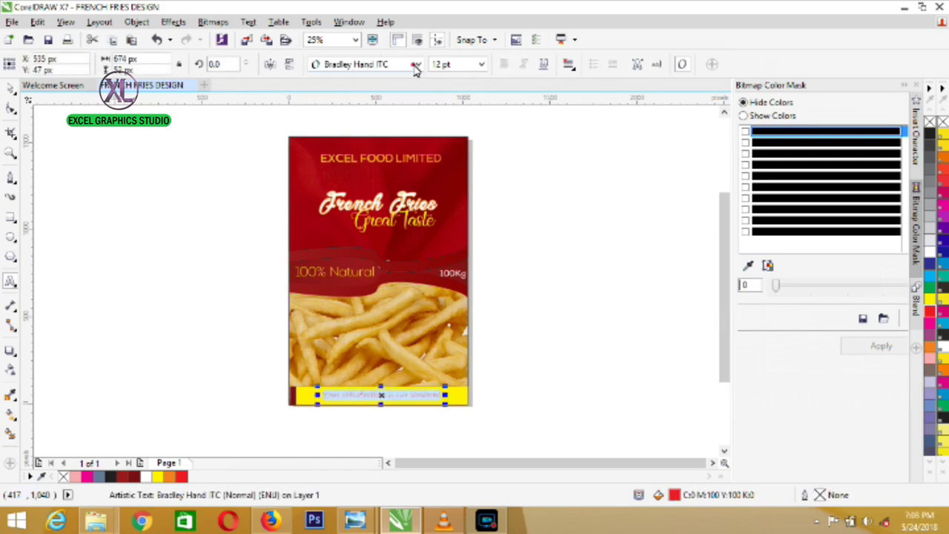
click(417, 64)
click(383, 150)
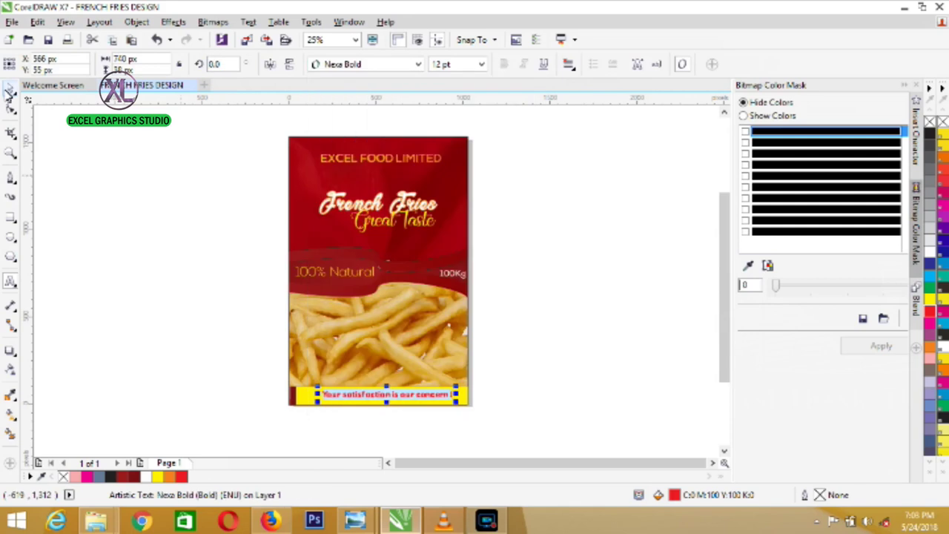
- Nudge the slogan slightly to the right within the yellow bar and deselect it
click(9, 88)
double_click(381, 397)
key(Right)
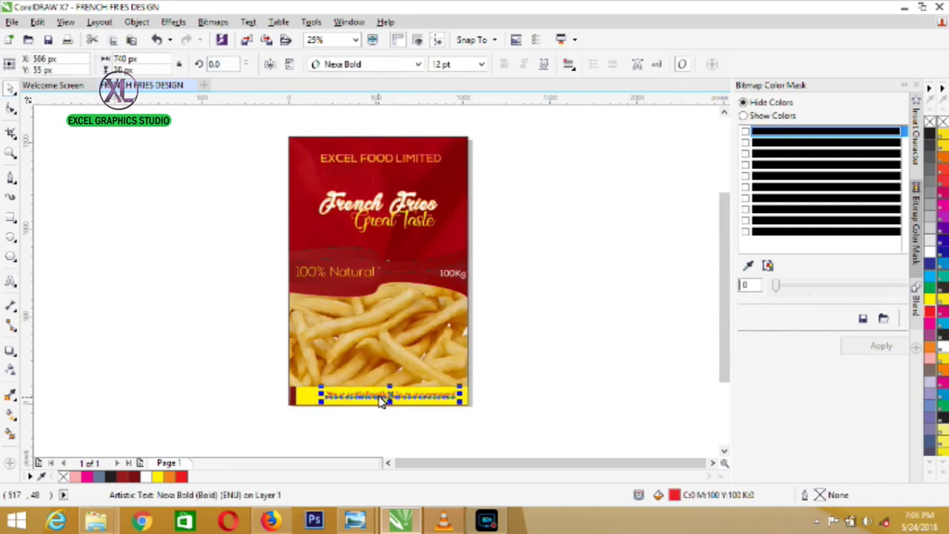
click(569, 302)
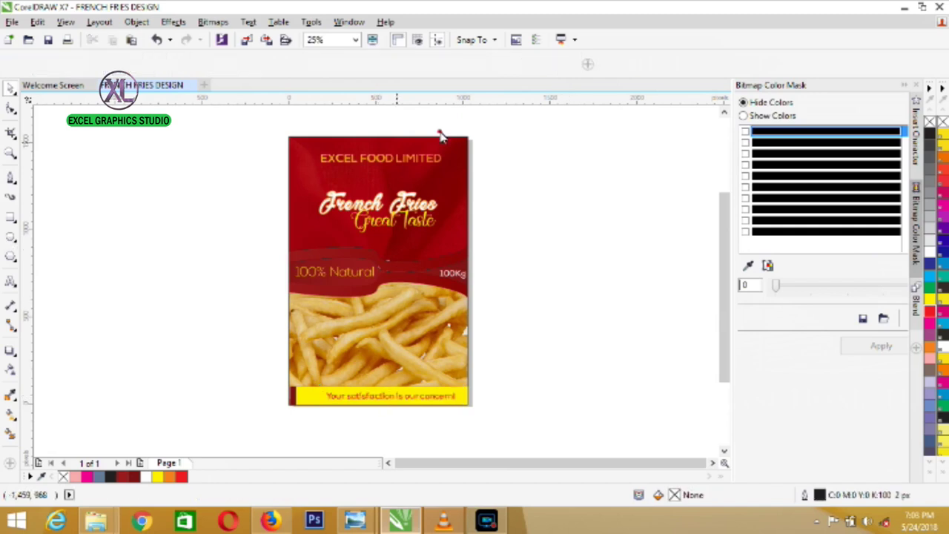
- Draw an ellipse about 408 by 276 px over the package's upper-right corner and move "EXCEL FOOD LIMITED" left, clear of it
key(F7)
drag(440, 135, 434, 162)
click(415, 163)
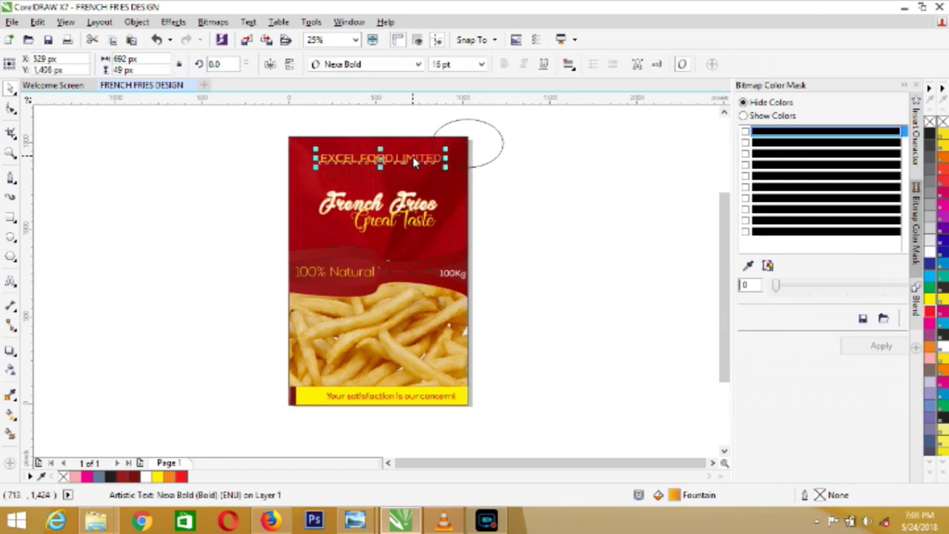
drag(496, 158, 480, 158)
click(481, 151)
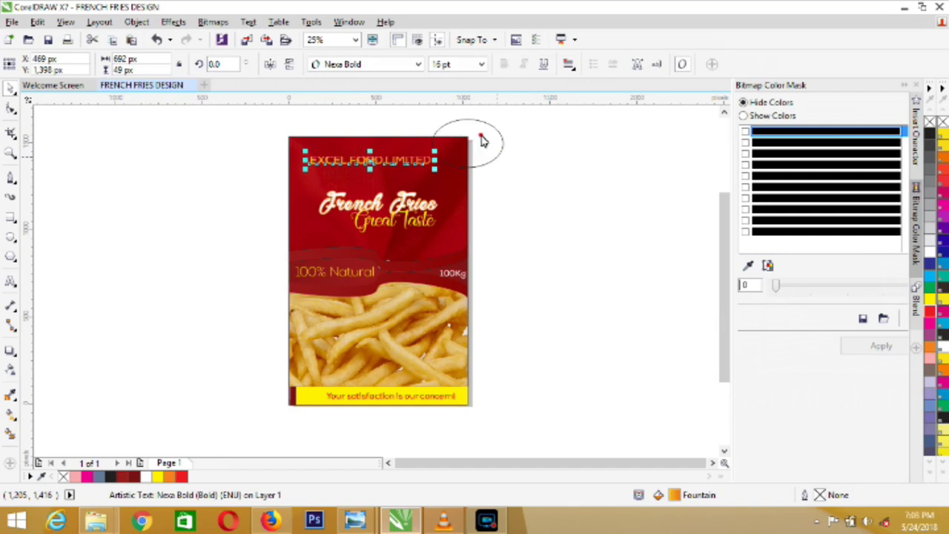
click(498, 158)
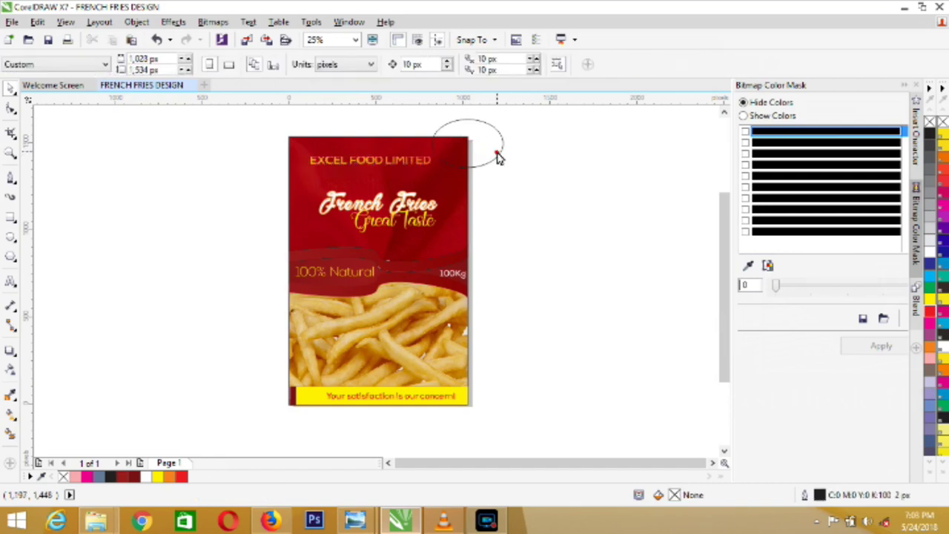
- Set the outline width of the corner ellipse to 8 px
click(496, 158)
click(571, 67)
click(570, 66)
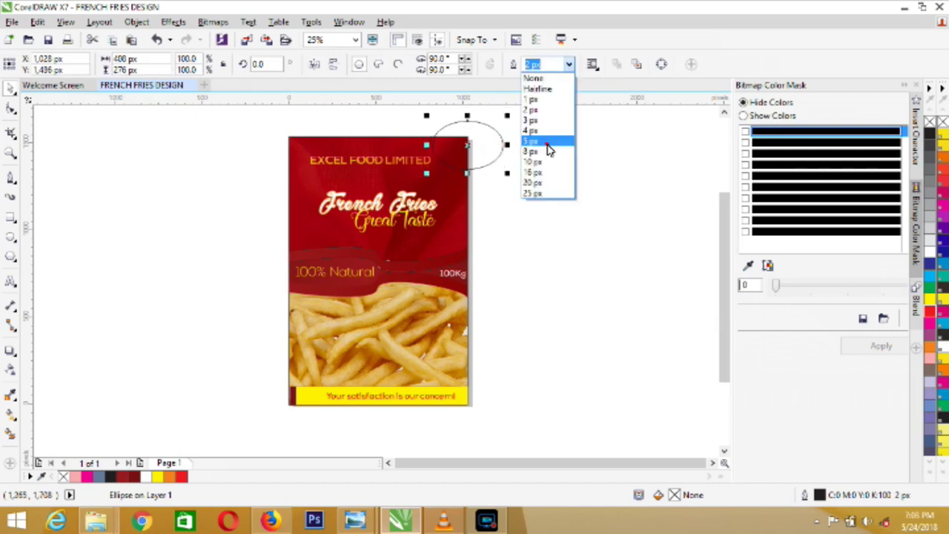
click(548, 147)
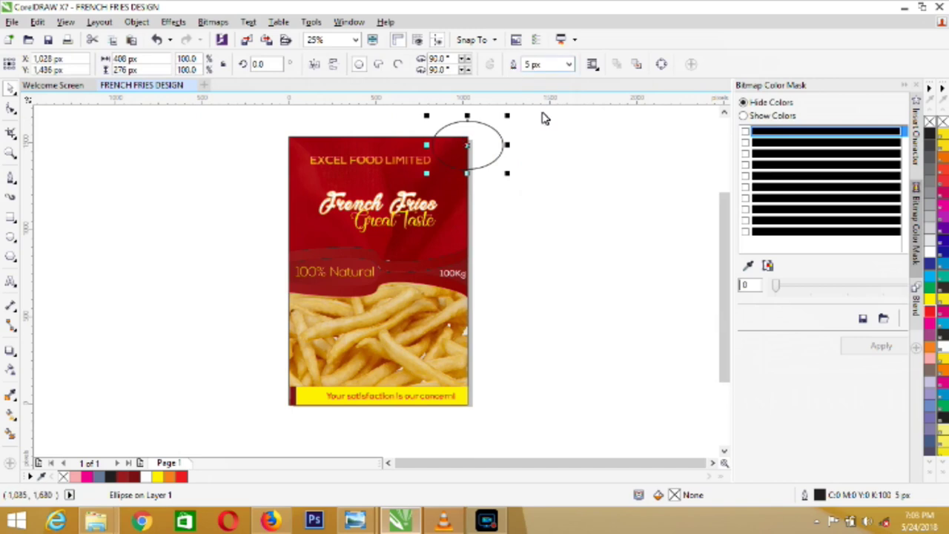
click(570, 65)
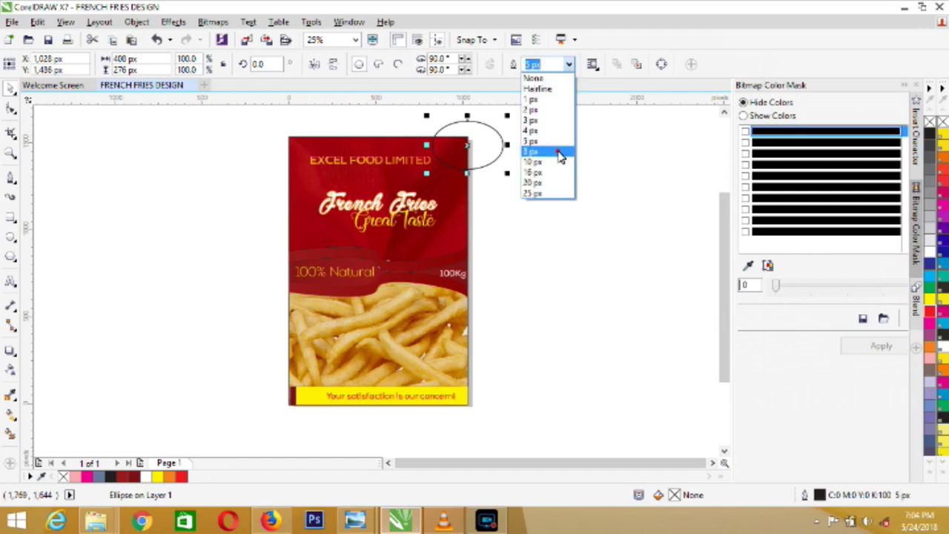
click(558, 152)
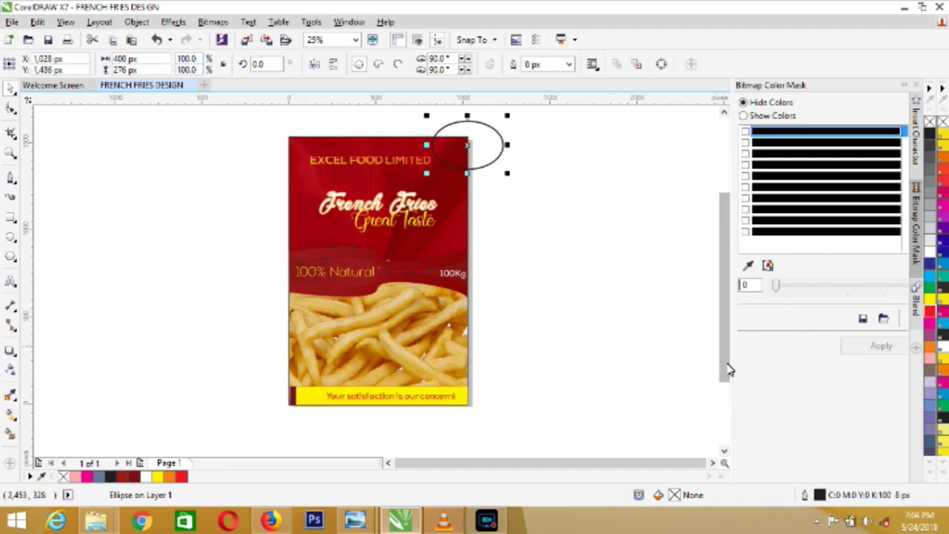
- Give the corner ellipse a white, finely dotted outline and deselect it
double_click(804, 499)
click(467, 211)
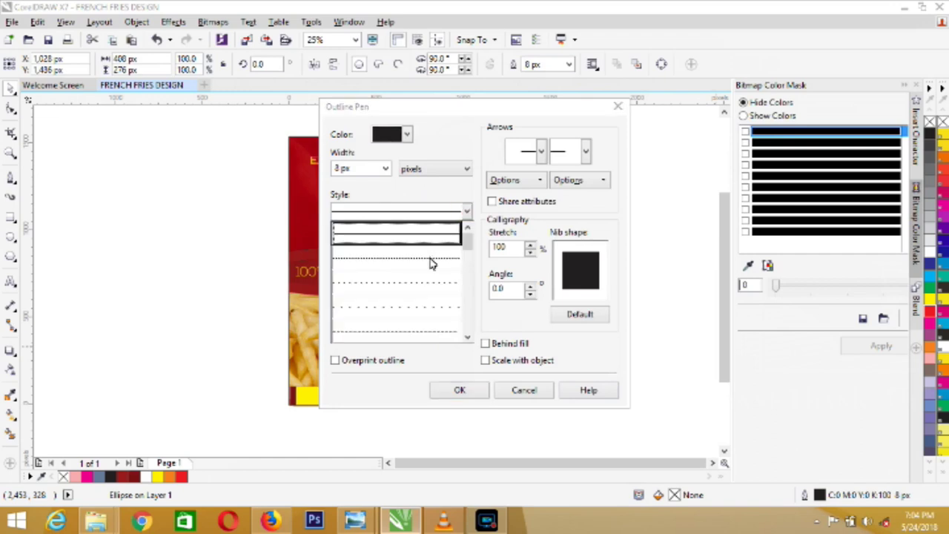
click(431, 263)
click(388, 133)
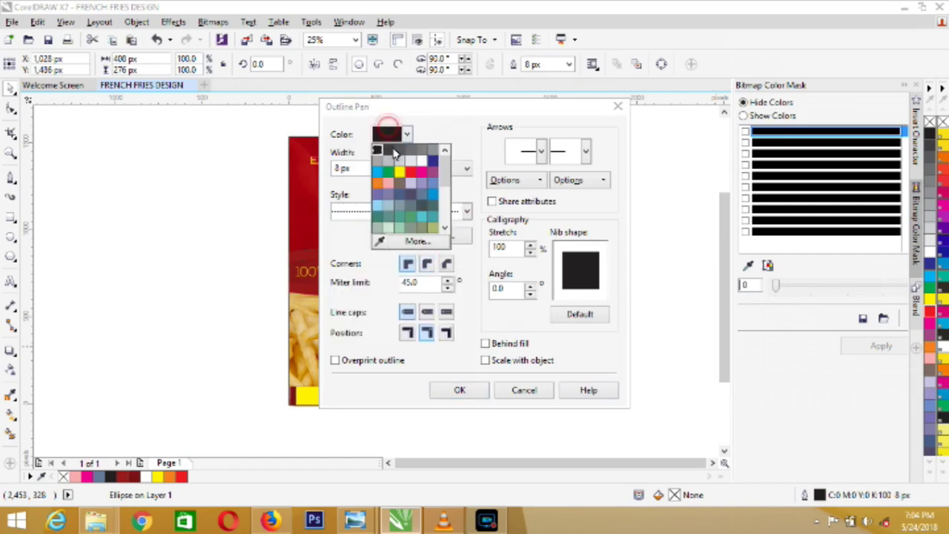
click(422, 160)
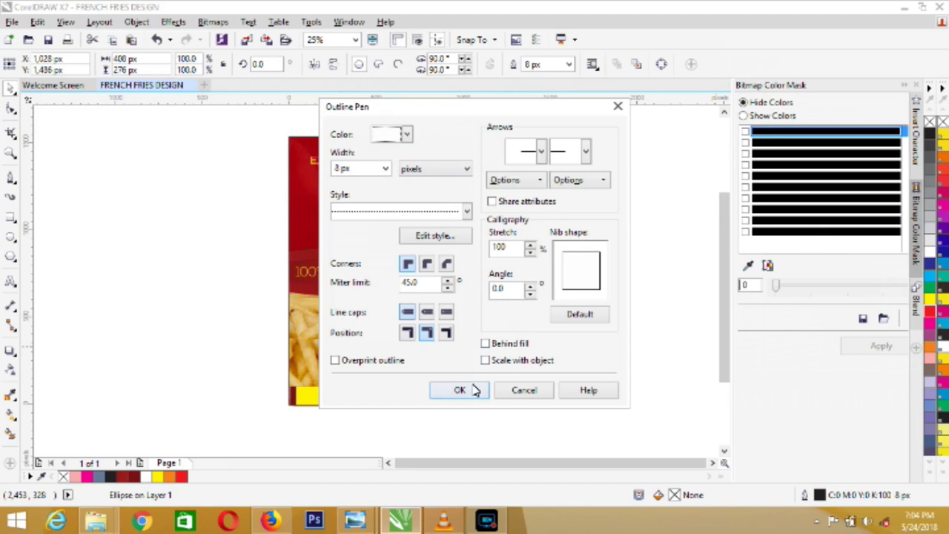
click(473, 392)
click(550, 322)
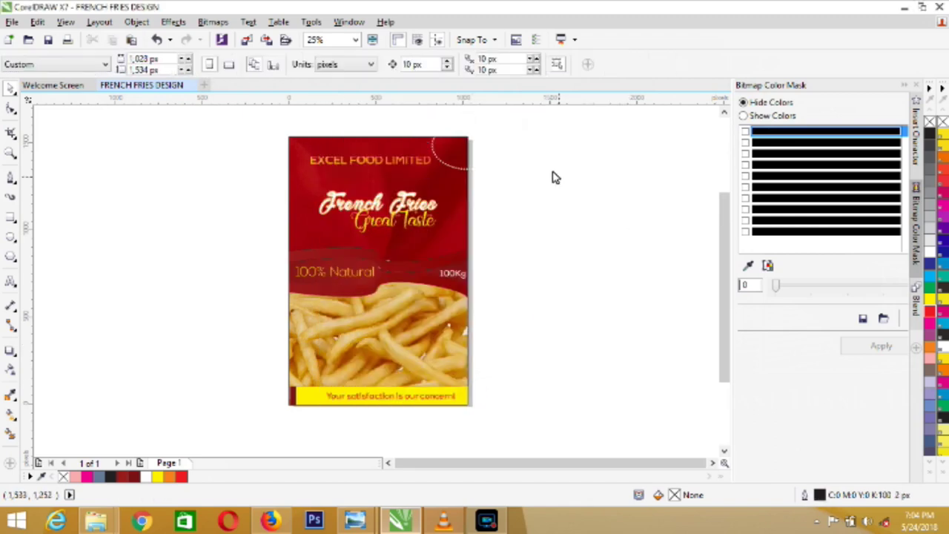